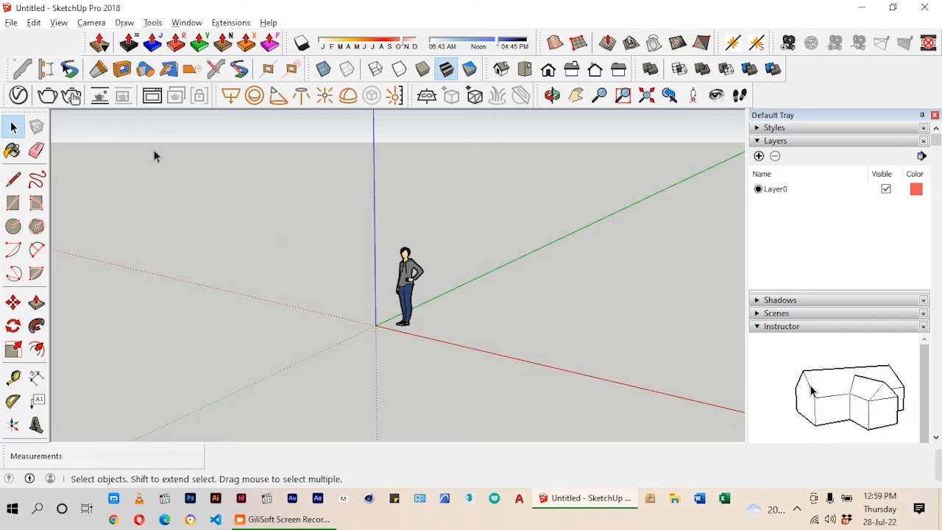
- Delete the default human figure standing at the origin
left_click(22, 131)
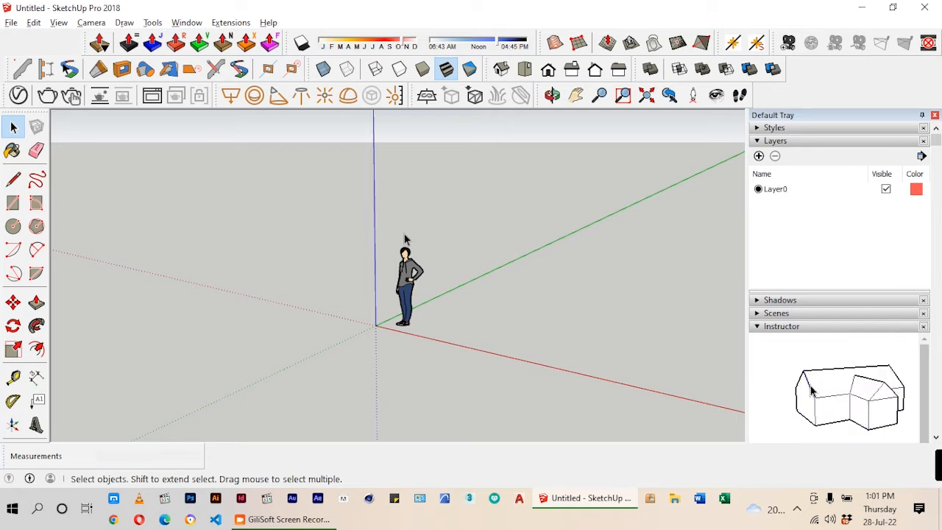
scroll(398, 269, "down", 2)
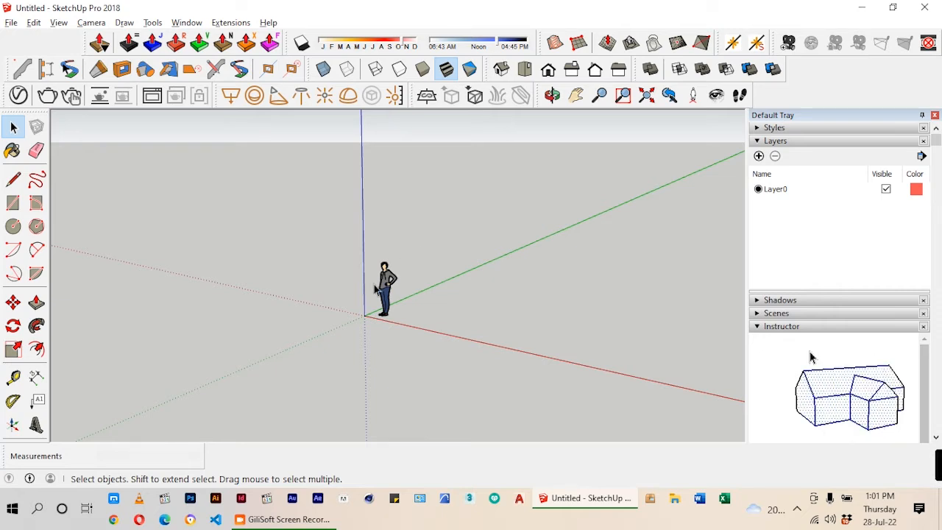
scroll(356, 315, "up", 1)
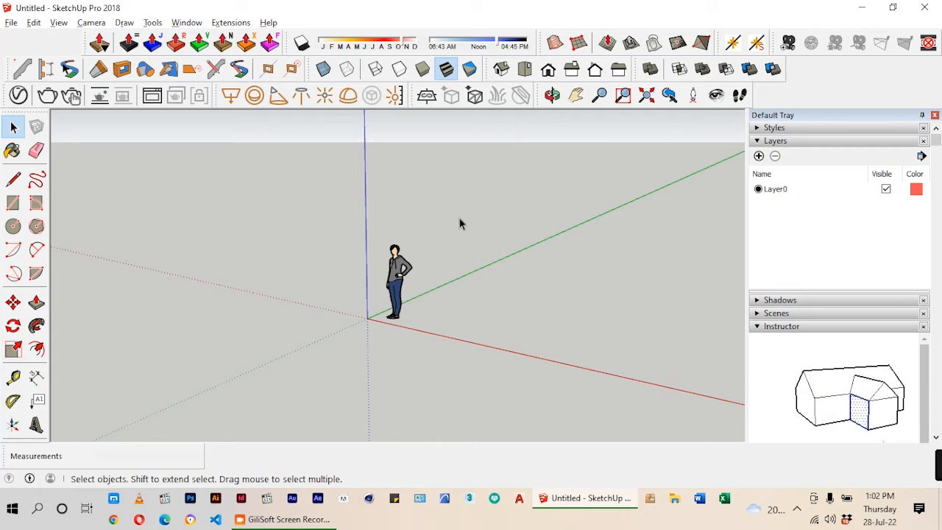
left_click_drag(461, 190, 360, 358)
key("Delete")
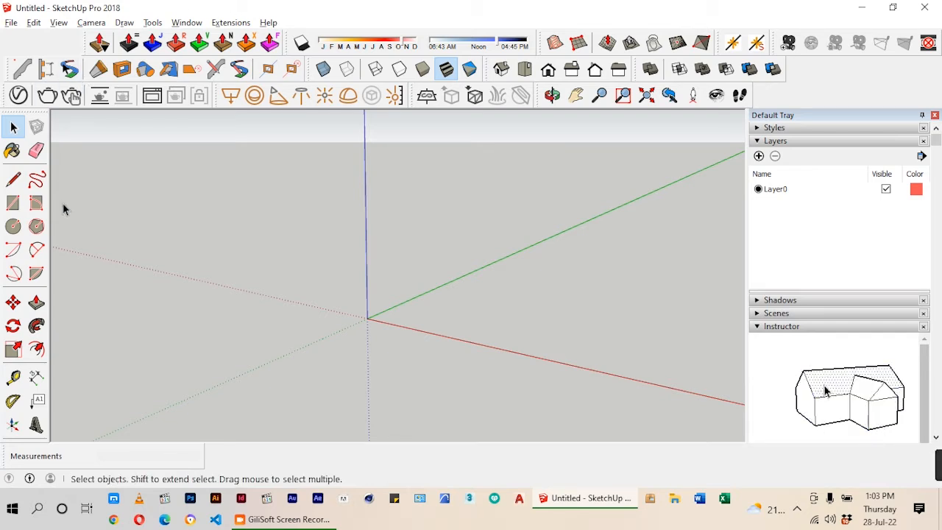
- Switch the camera to parallel projection and set it to the isometric view
left_click(12, 203)
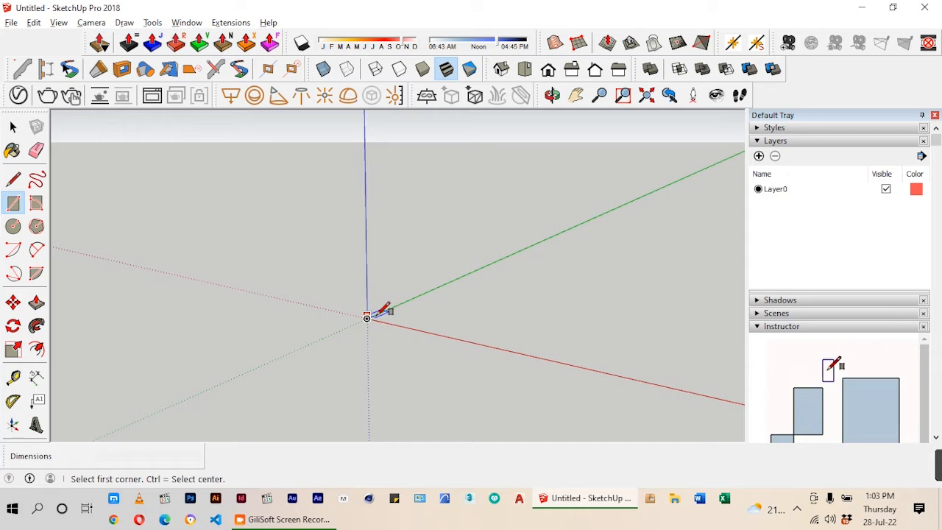
left_click(502, 69)
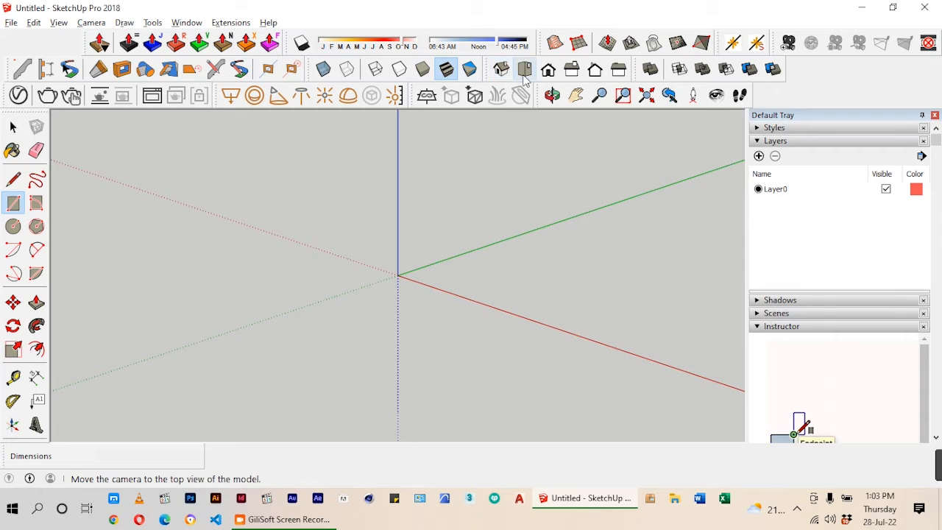
left_click(525, 69)
scroll(410, 324, "down", 2)
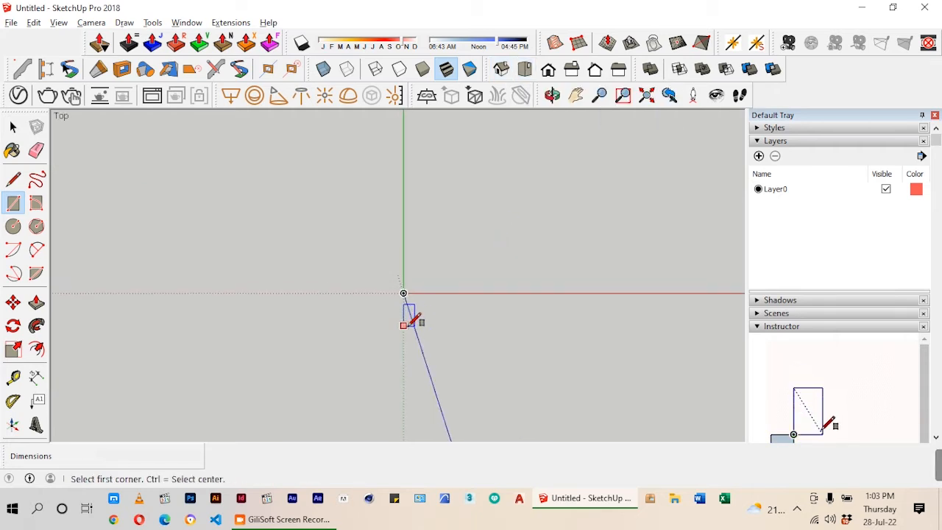
scroll(418, 241, "up", 1)
scroll(390, 206, "down", 2)
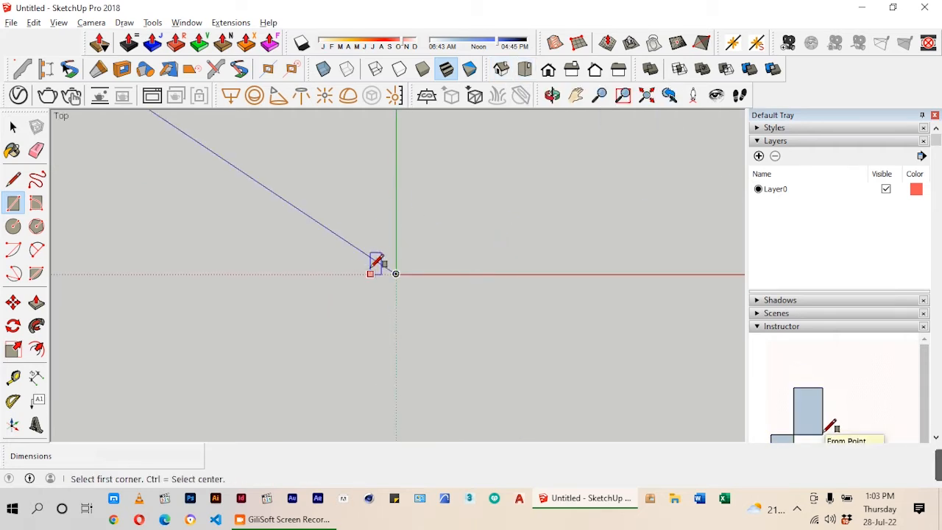
scroll(371, 271, "up", 2)
scroll(372, 268, "down", 2)
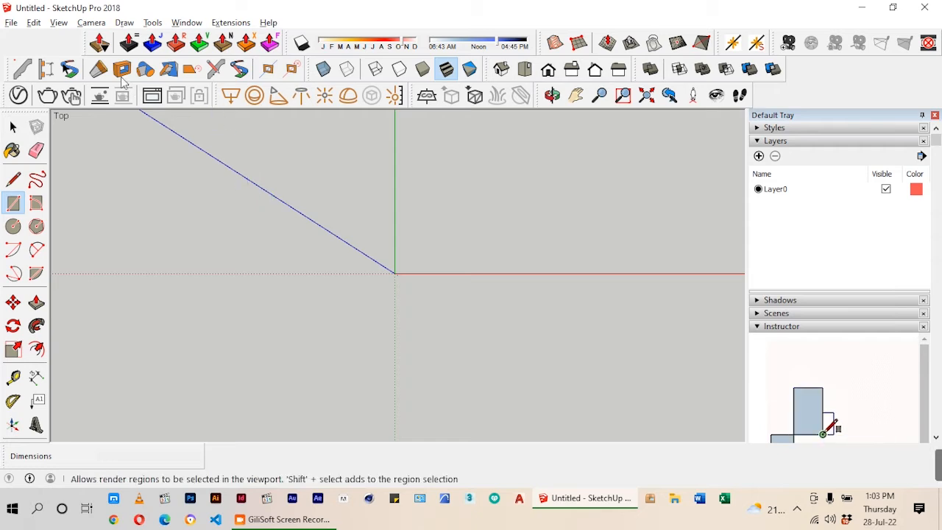
left_click(96, 25)
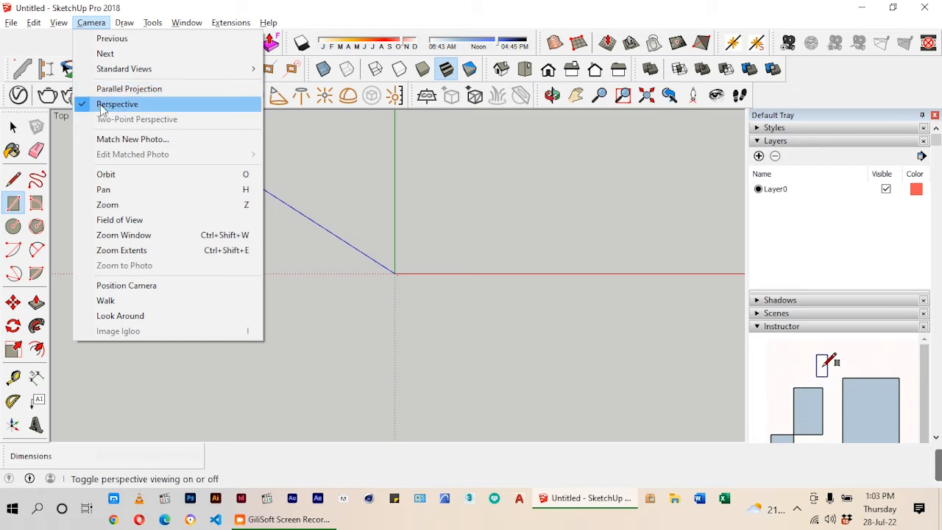
left_click(118, 88)
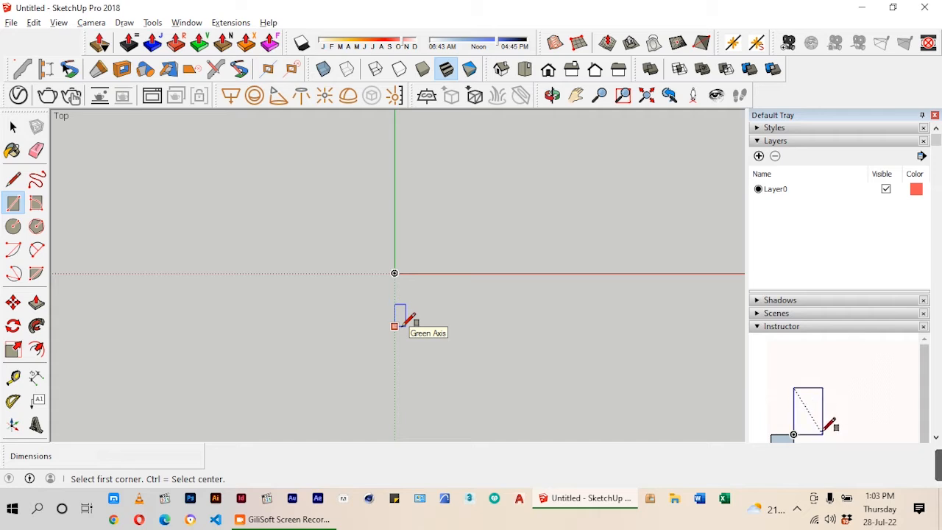
left_click(502, 70)
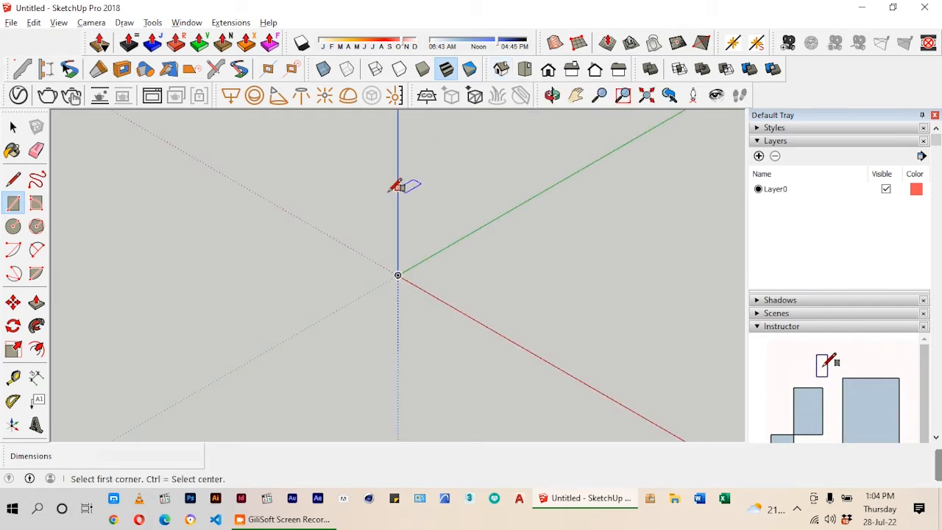
- Draw an 1800 by 900 mm rectangle on the ground plane starting at the origin, with its long side along the red axis
left_click(396, 268)
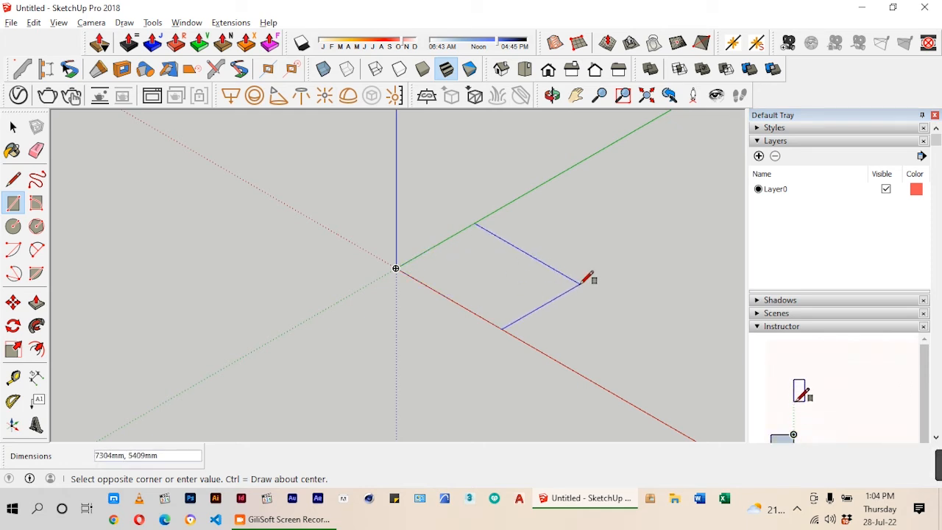
type("18")
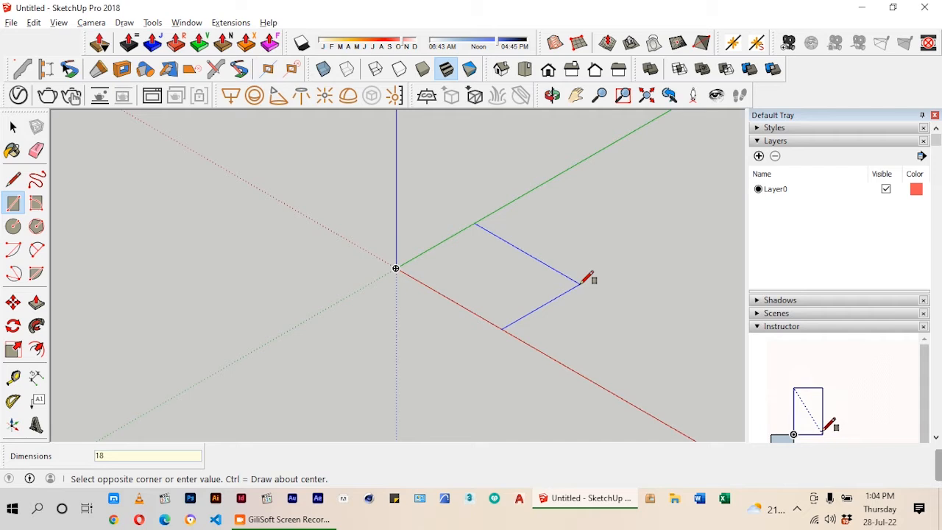
type("00")
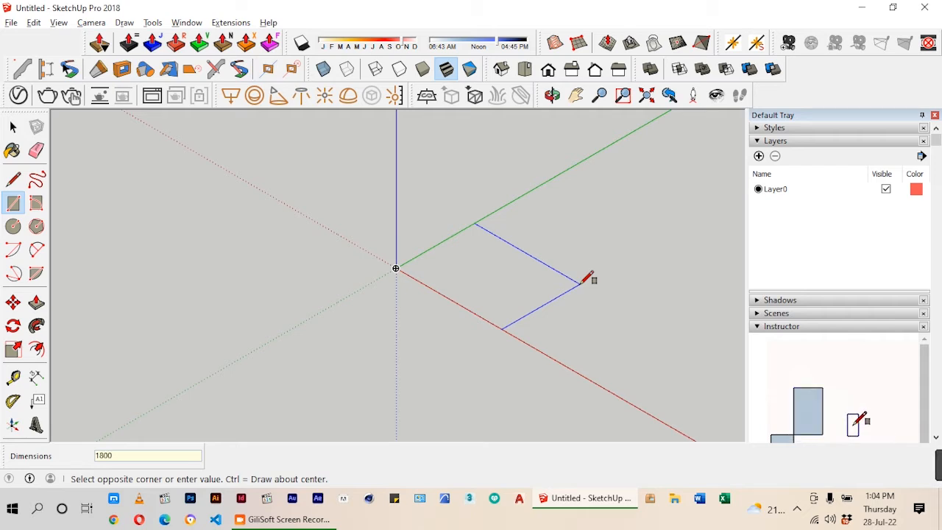
type(",900")
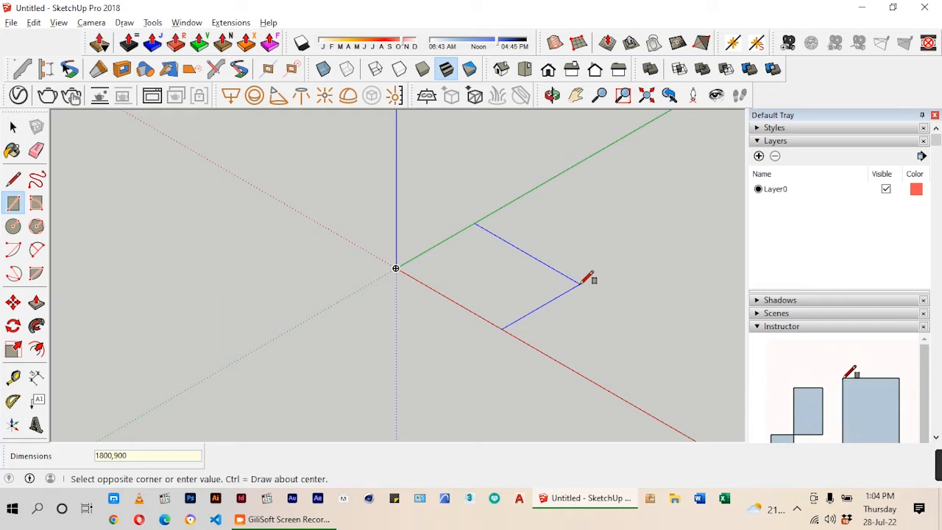
key("Return")
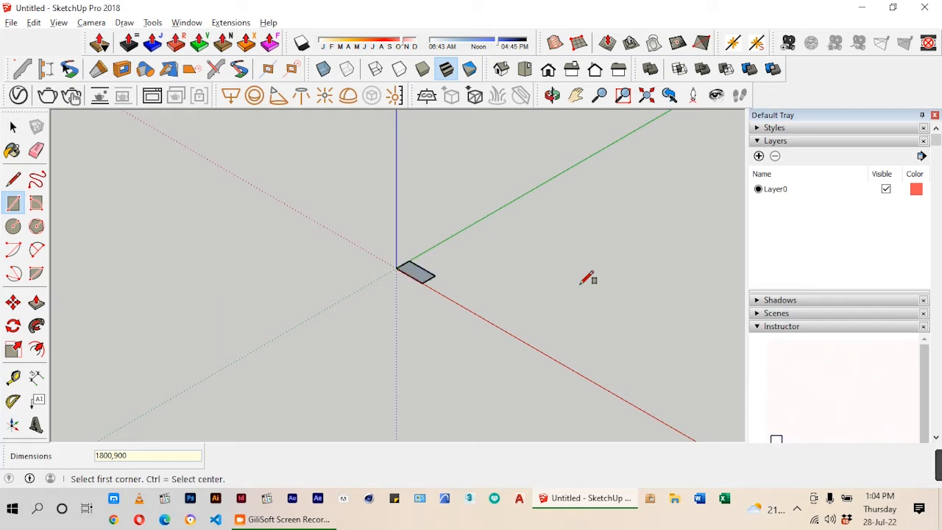
- Push/pull the rectangle upward by 50 mm to form a thin slab
scroll(408, 280, "up", 5)
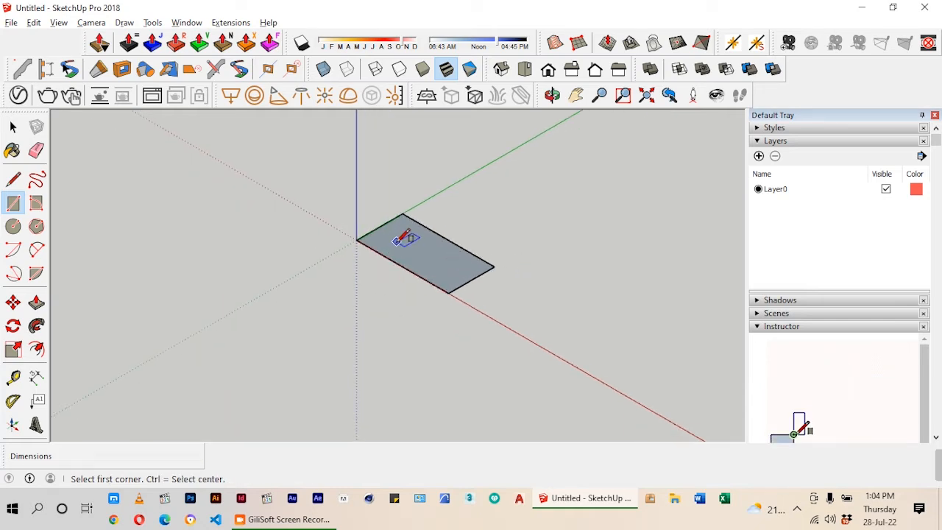
scroll(401, 239, "down", 1)
scroll(416, 254, "up", 3)
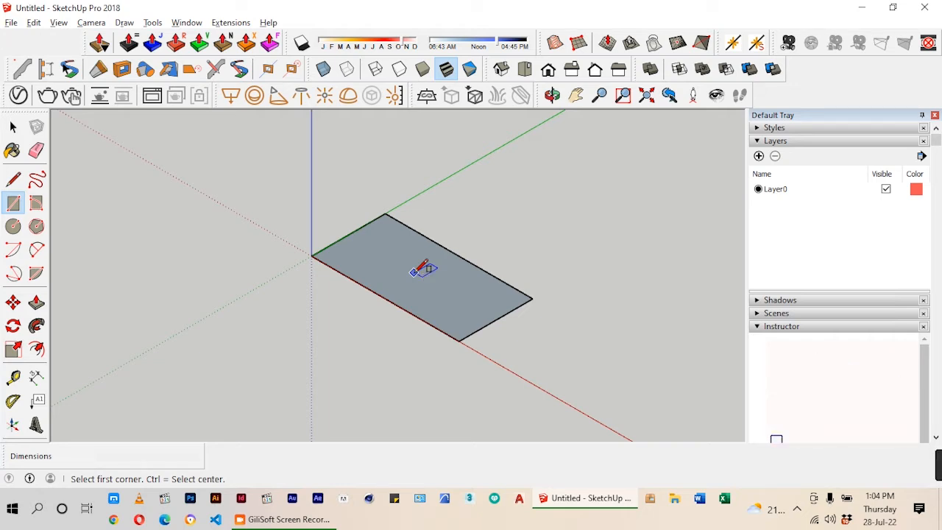
left_click(38, 305)
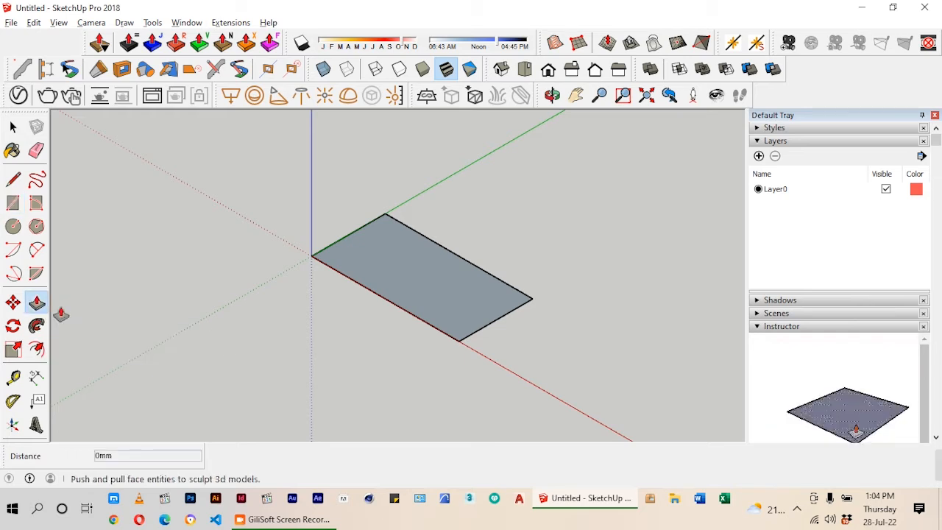
left_click(453, 287)
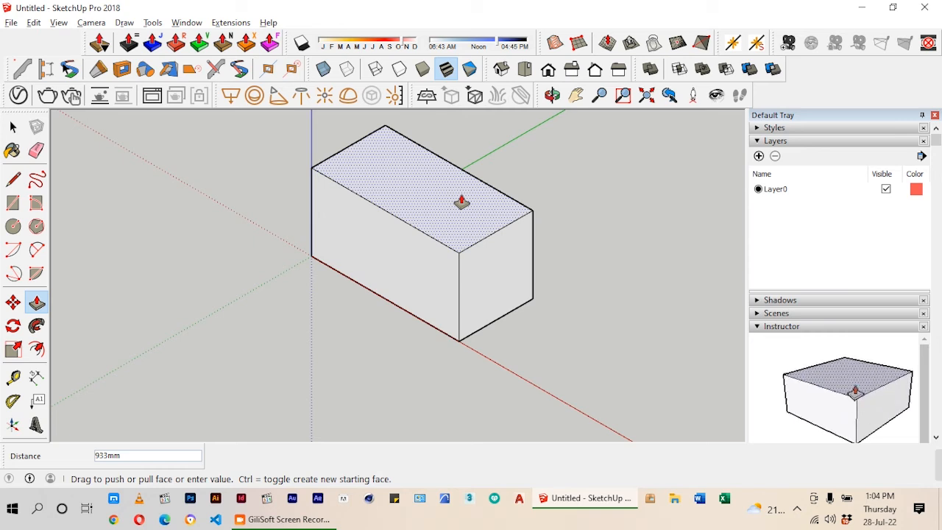
key("Return")
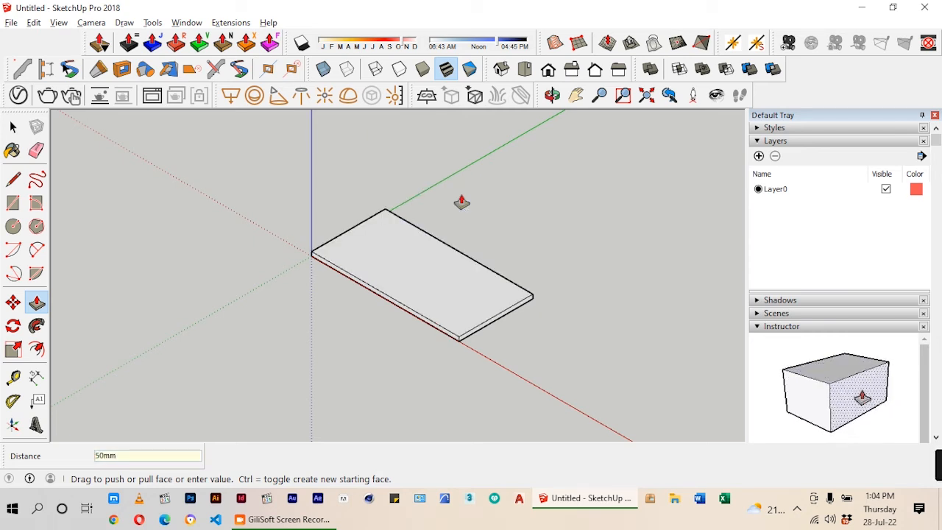
key("space")
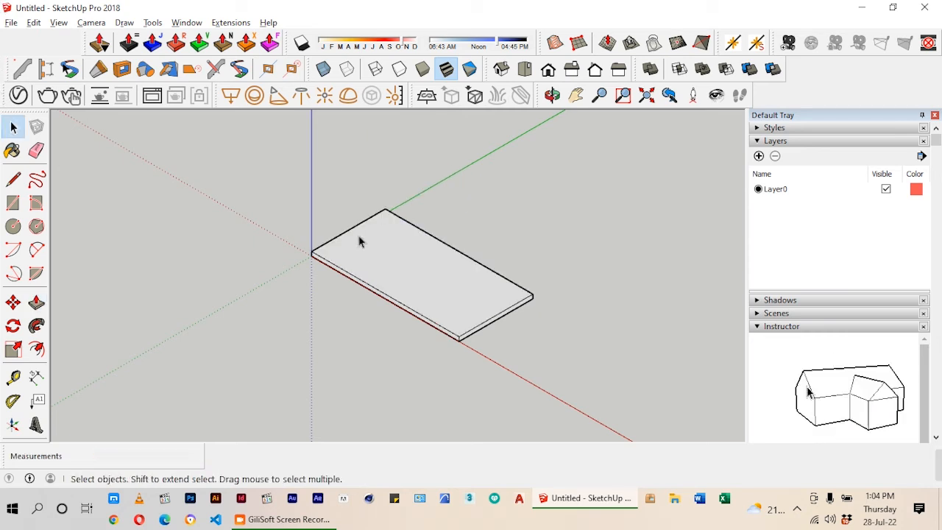
- Draw a 450 mm line across the slab's top face from the midpoint of its rear long edge, parallel to the green axis
scroll(473, 314, "up", 1)
scroll(593, 254, "down", 2)
scroll(318, 232, "up", 2)
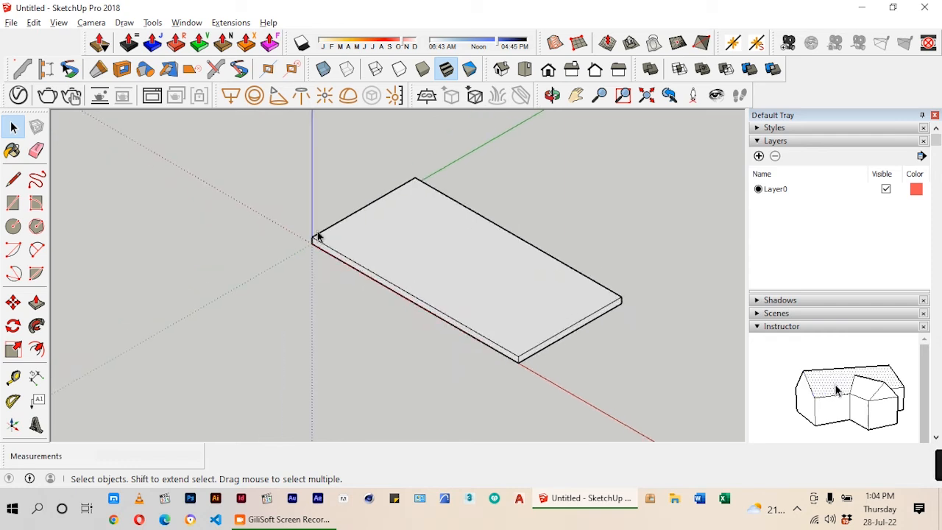
scroll(455, 185, "down", 2)
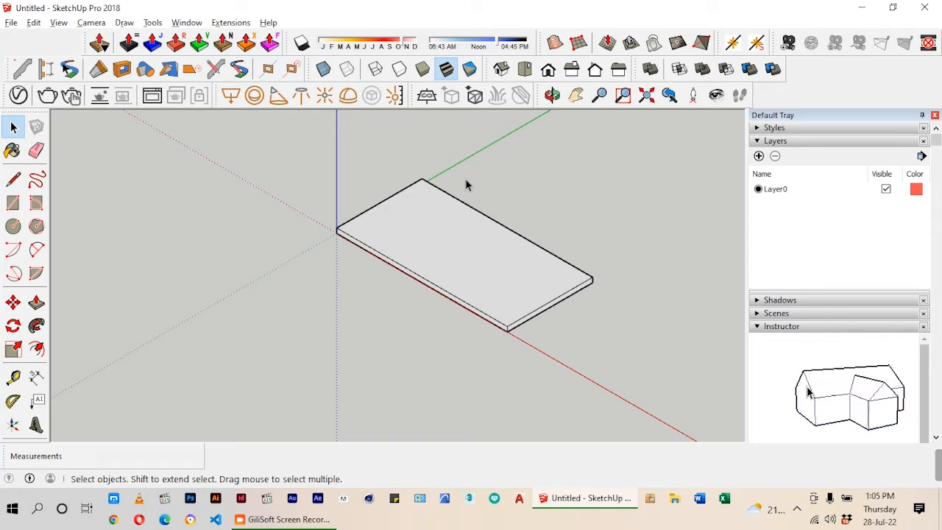
scroll(564, 246, "up", 1)
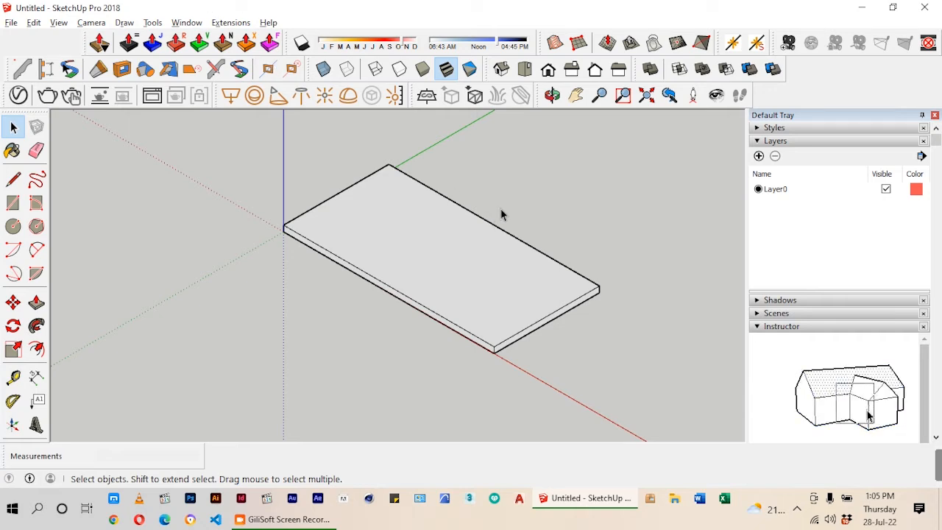
left_click(16, 179)
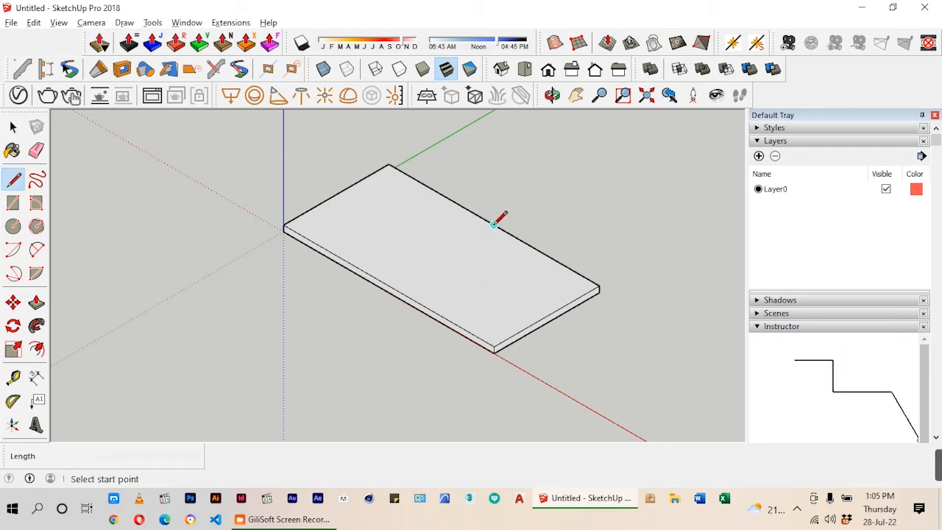
left_click(494, 225)
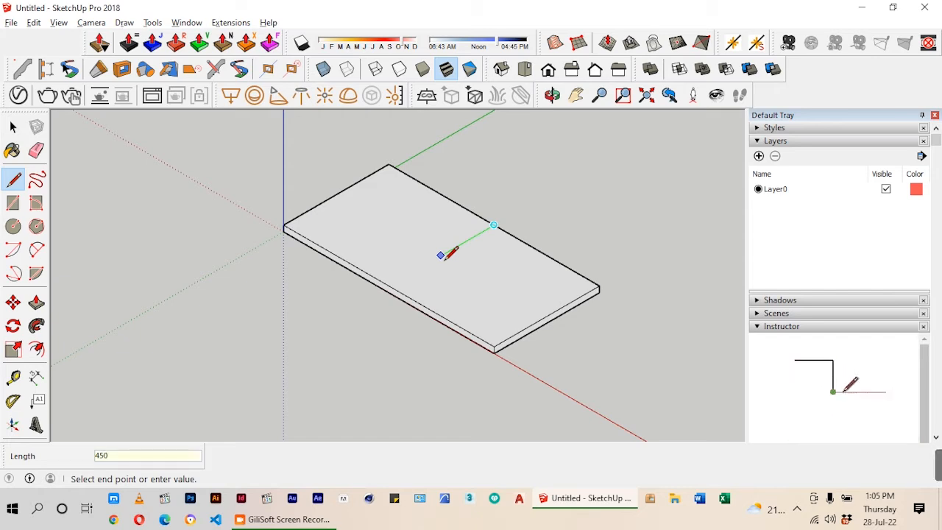
key("Return")
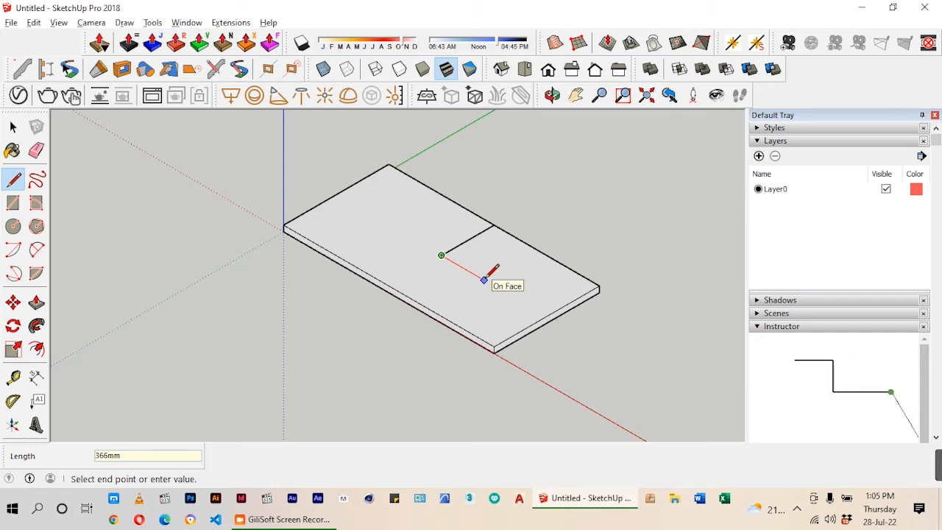
type("500")
key("Return")
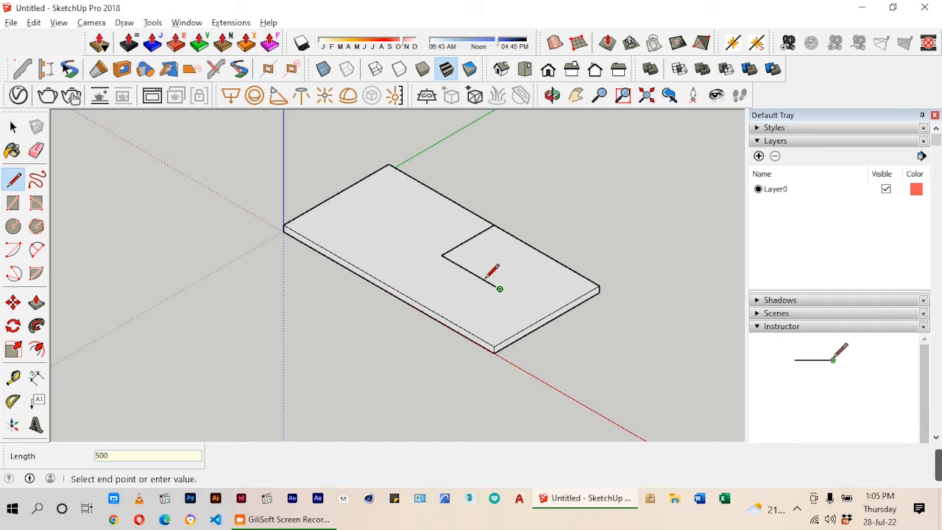
key("ctrl+z")
- Draw a 450 mm line from the inner end of the centre line parallel to the red axis and close the square at the rear edge
left_click(441, 255)
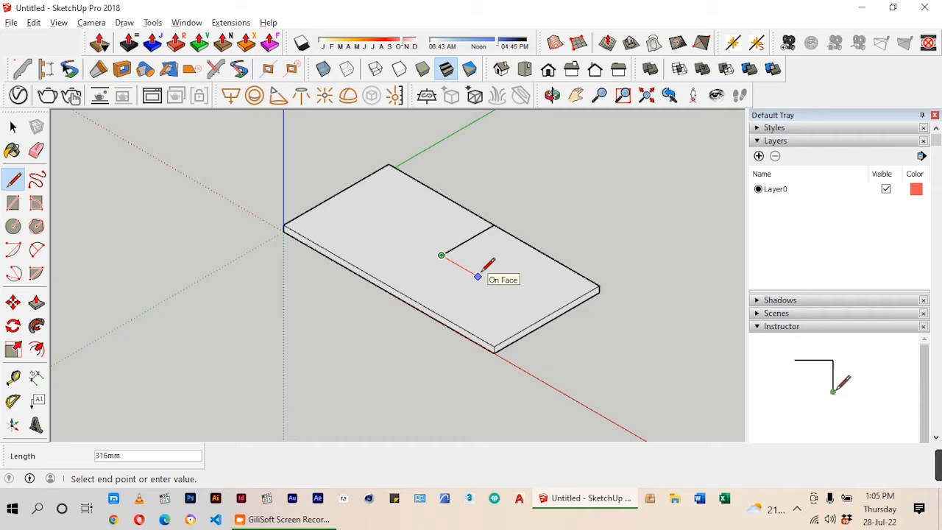
key("Return")
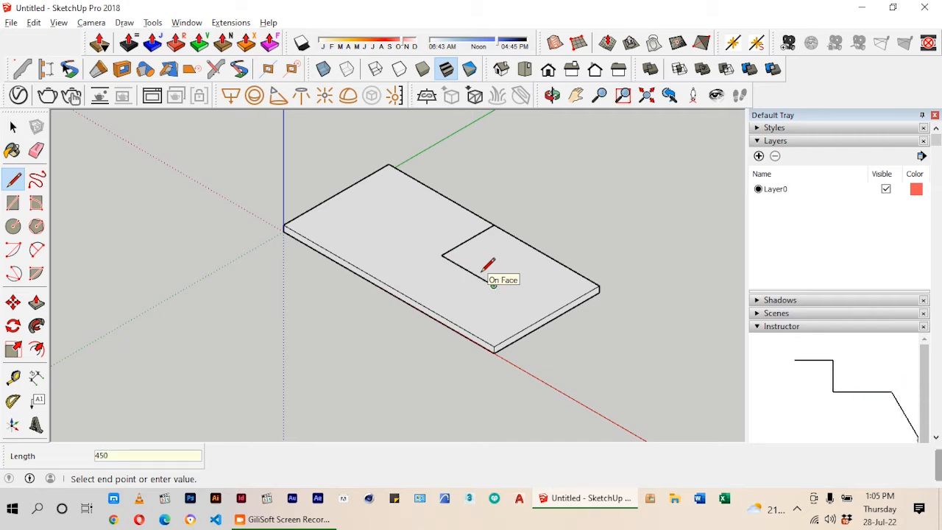
left_click(549, 253)
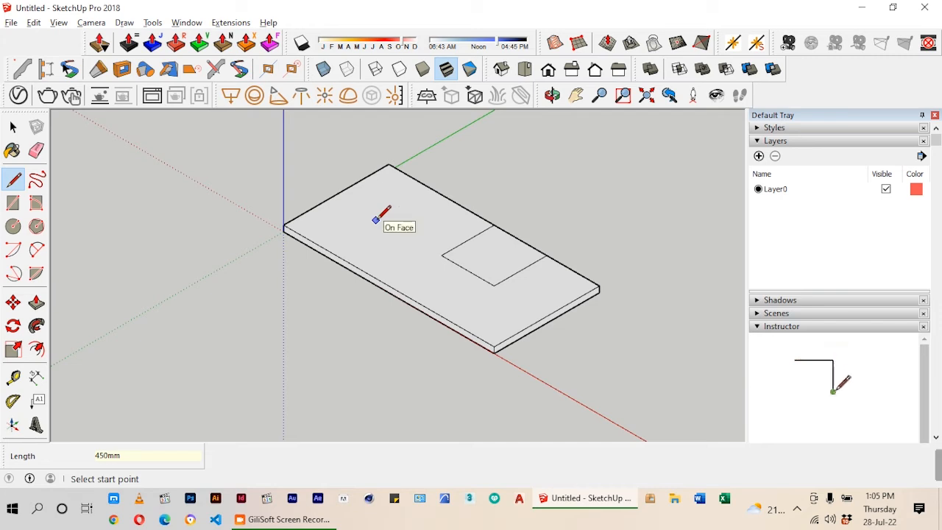
- Draw a 450 mm line from the centre line's inner end towards the blue axis and close the second square at the rear edge
left_click(441, 255)
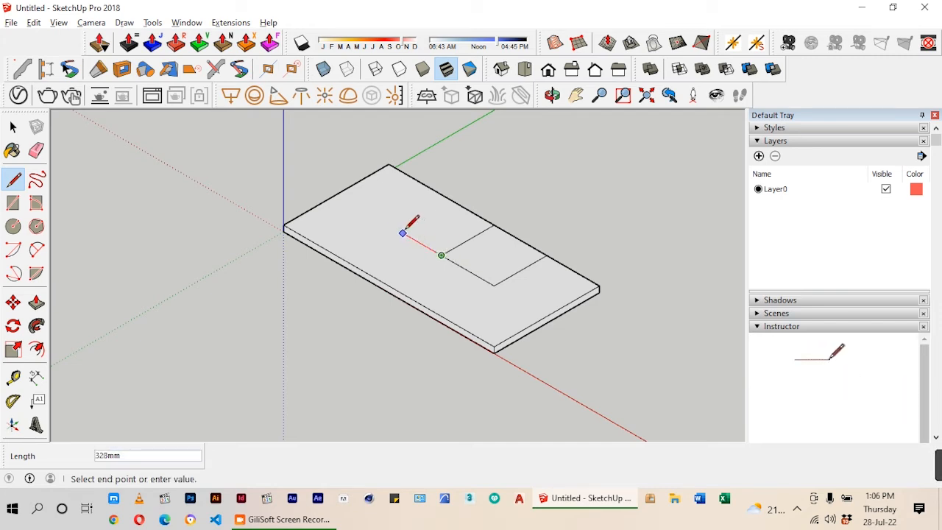
key("Return")
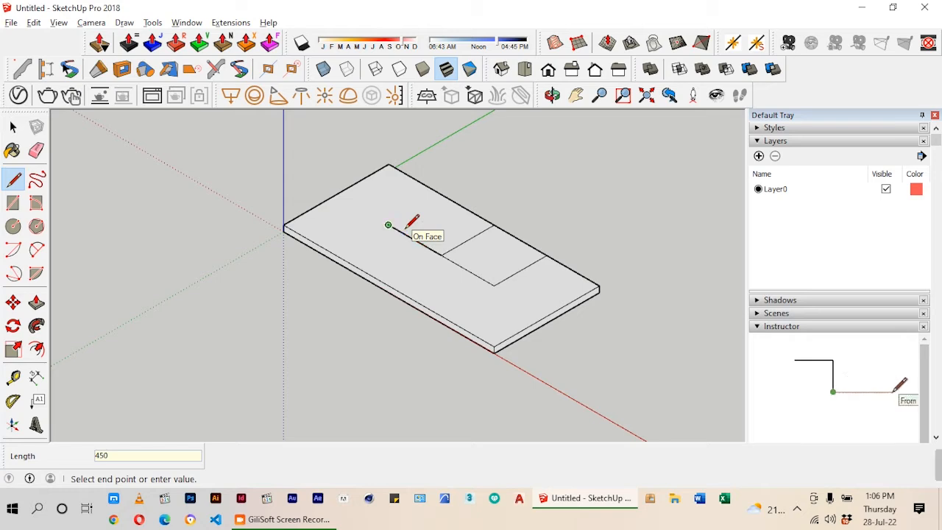
left_click(440, 195)
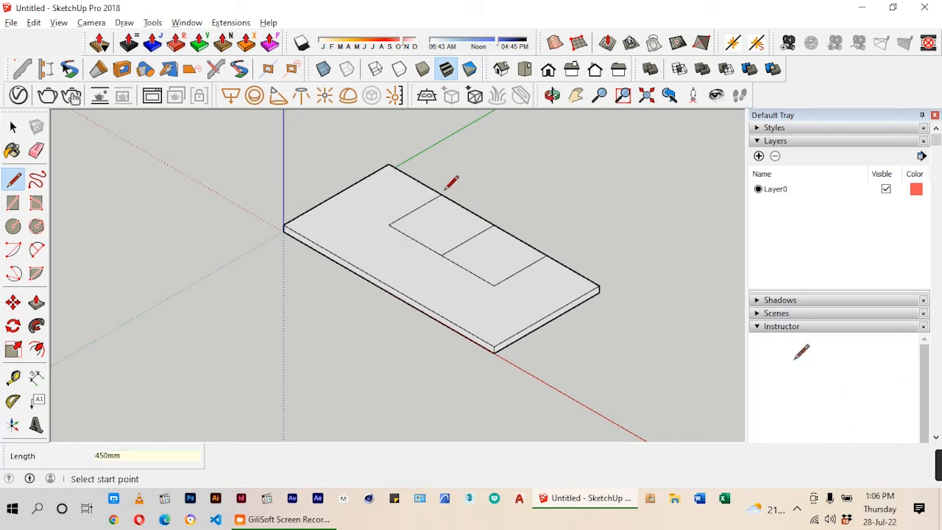
- Erase the centre line dividing the two squares so they merge into one rectangle
scroll(355, 239, "up", 1)
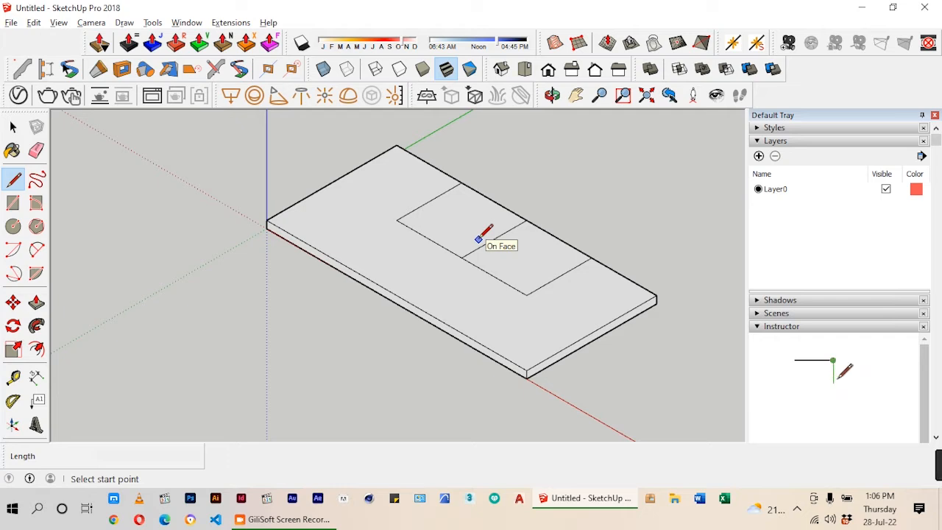
left_click(36, 150)
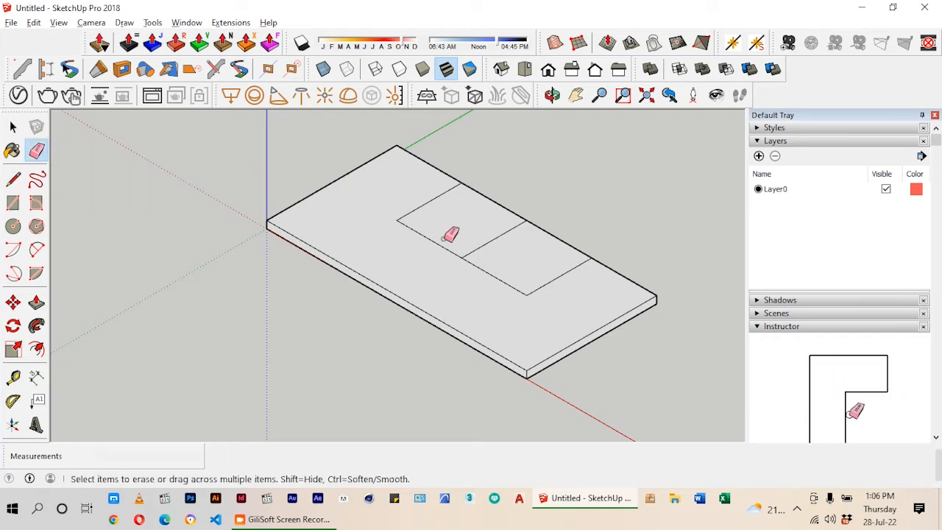
left_click(492, 240)
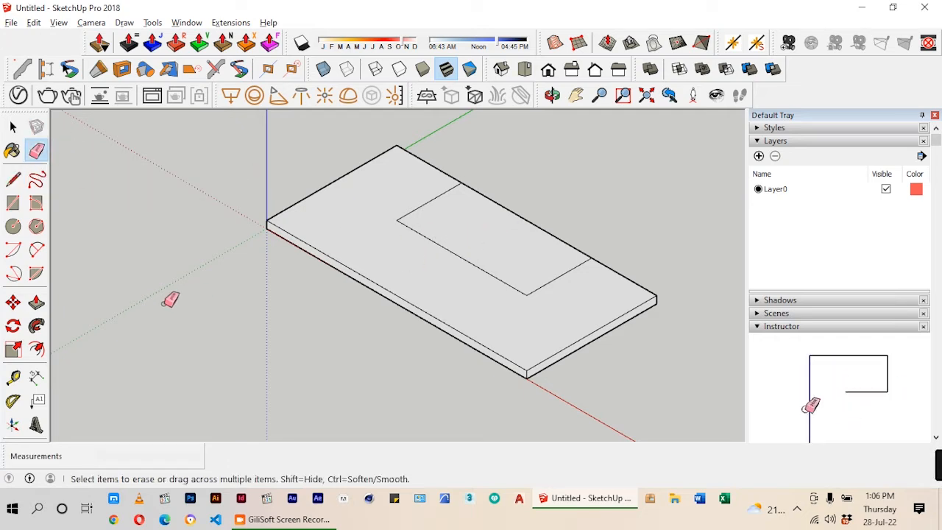
scroll(208, 284, "down", 2)
scroll(228, 247, "down", 1)
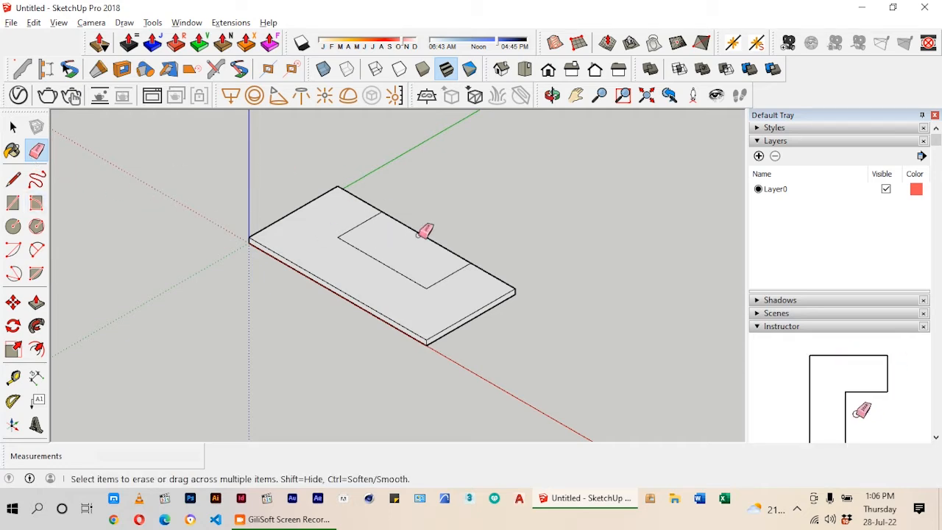
left_click(13, 126)
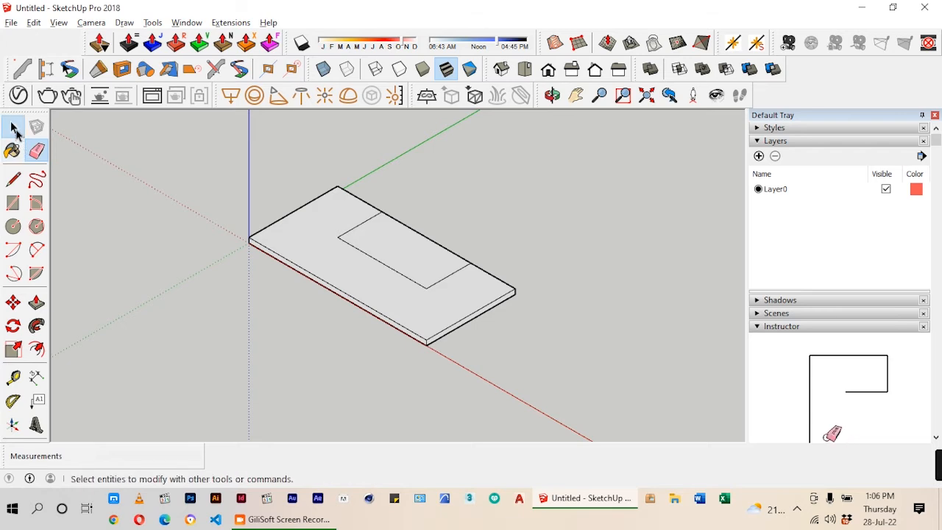
left_click(392, 243)
left_click(392, 243)
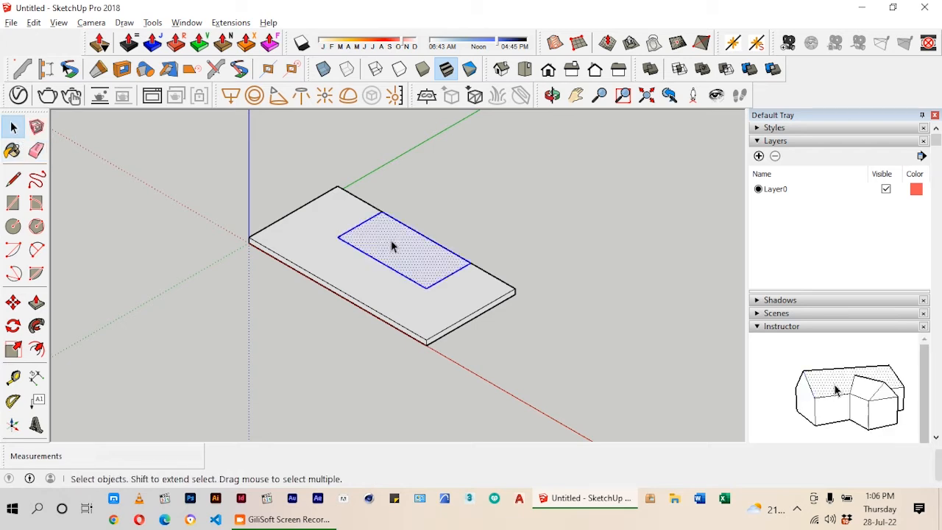
key("m")
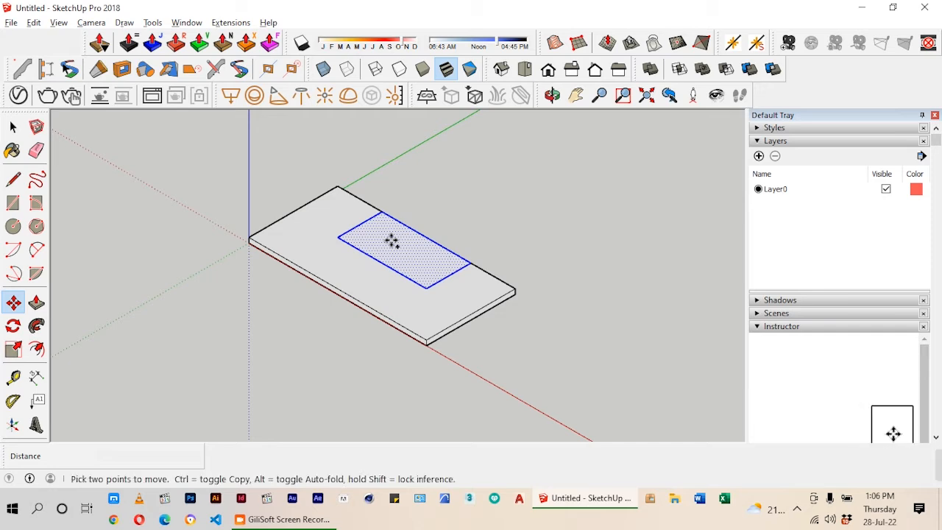
key("ctrl+t")
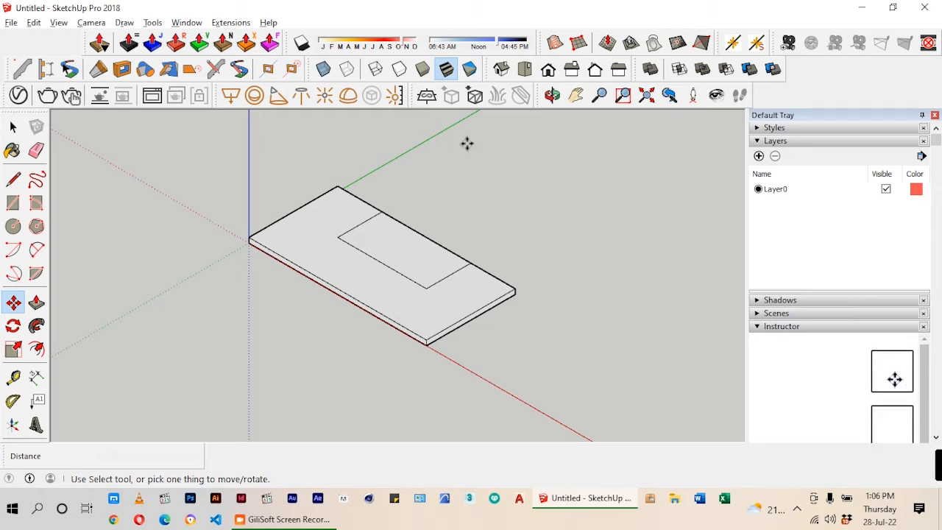
left_click(152, 23)
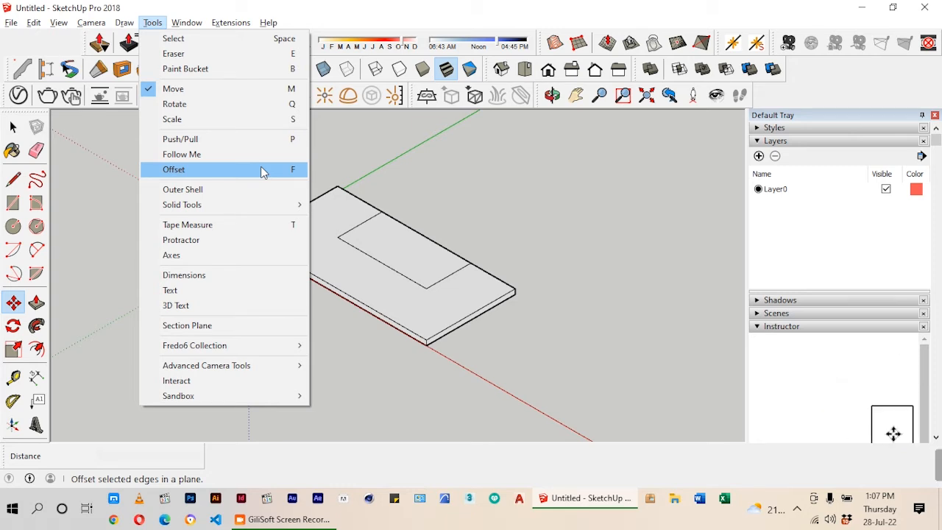
left_click(354, 159)
key("e")
key("space")
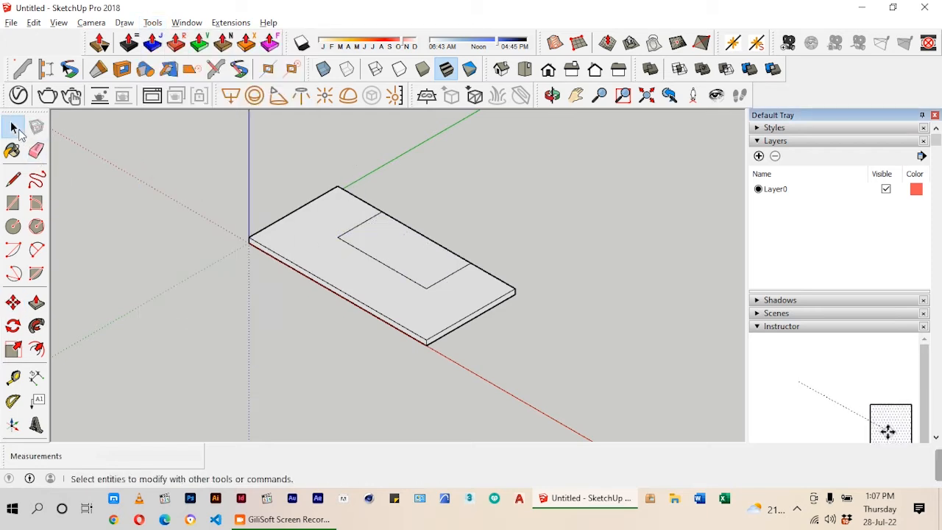
- Copy the inner rectangle's face with its edges about 1343 mm along the green axis, clear of the slab
left_click(407, 250)
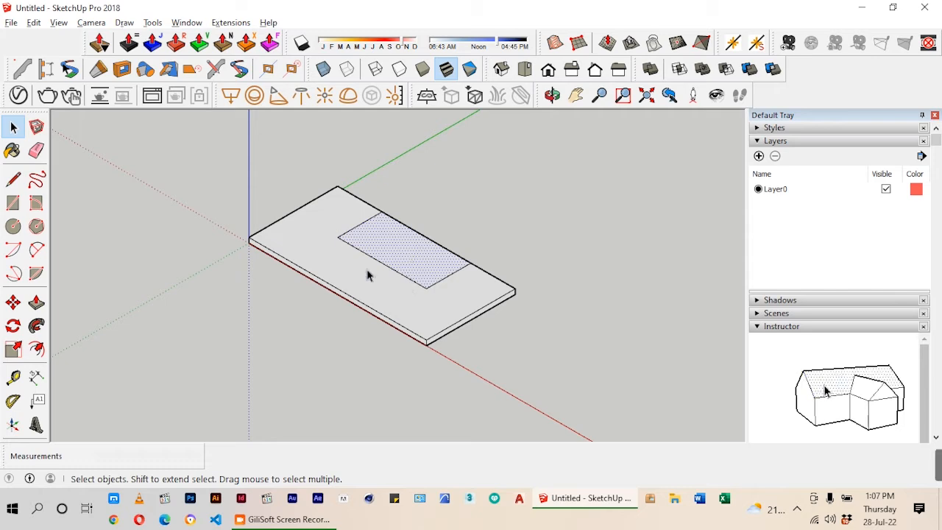
left_click(232, 197)
left_click(402, 252)
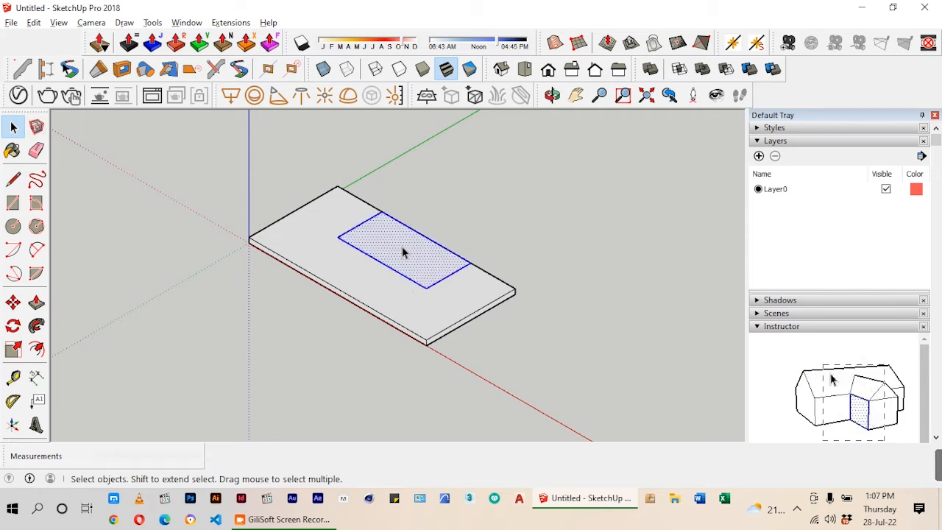
key("m")
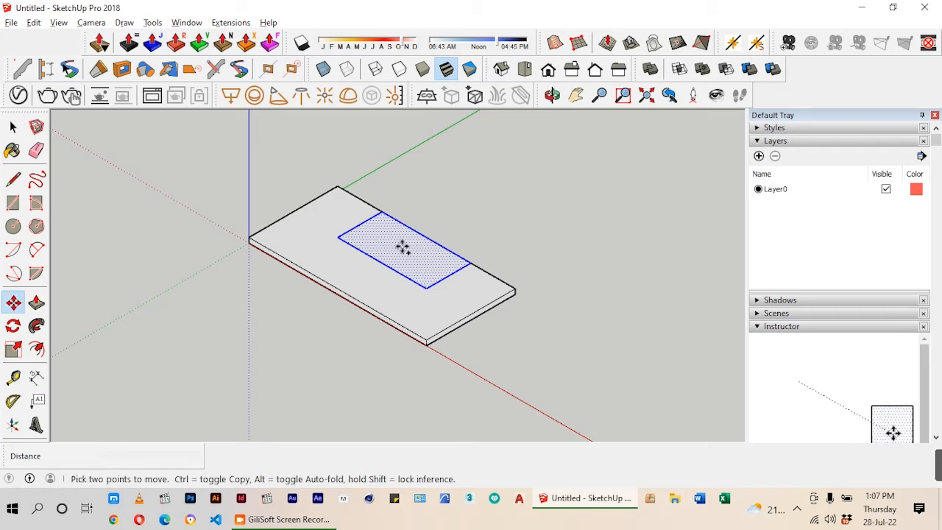
key("ctrl")
left_click(402, 248)
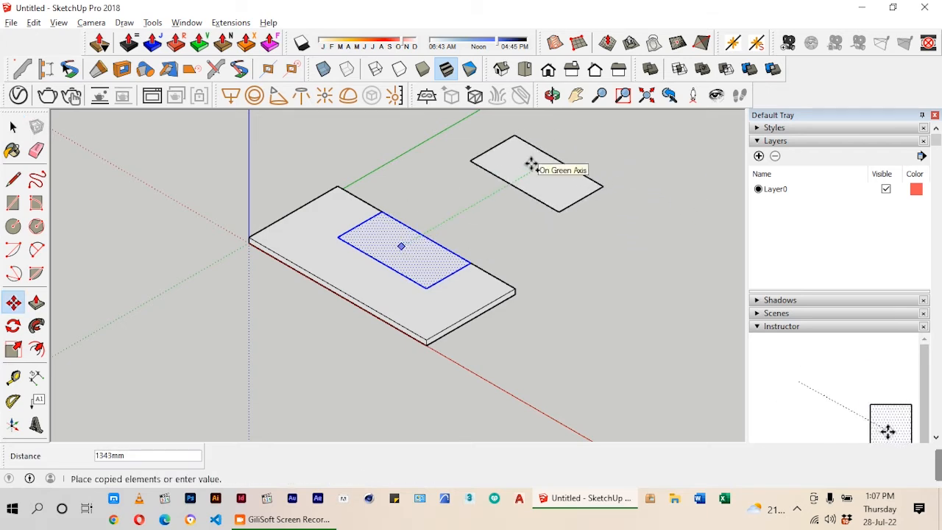
left_click(533, 169)
left_click(13, 129)
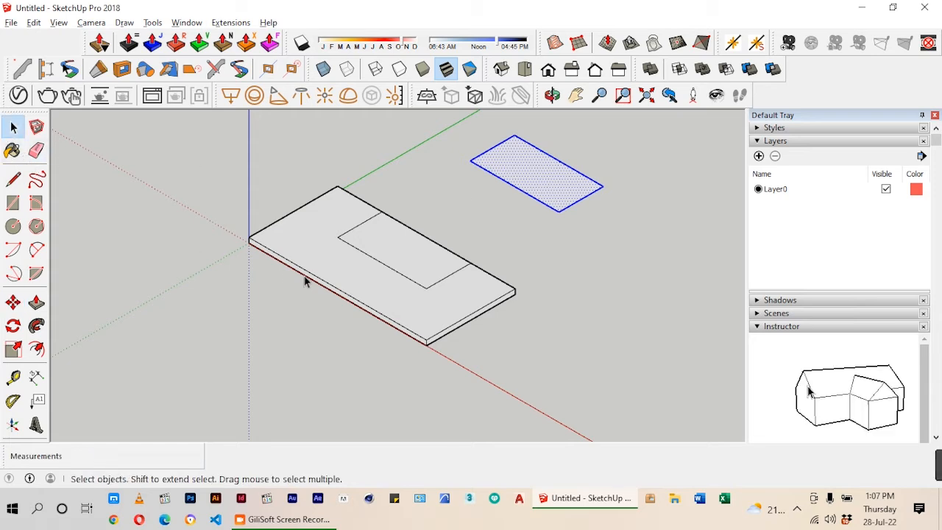
left_click(36, 302)
scroll(391, 257, "up", 3)
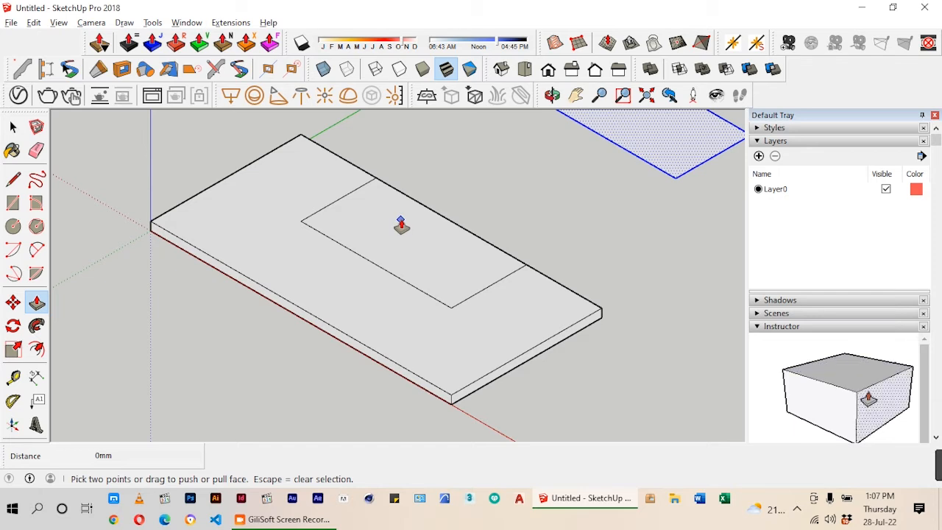
left_click(398, 241)
key("Escape")
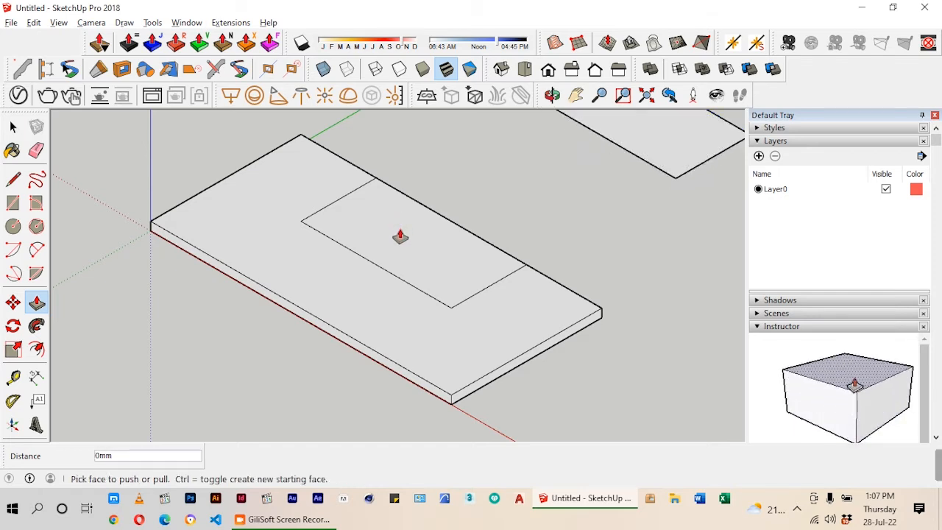
- Push the inner rectangle on the slab's top face down by 10 mm to form a recess
left_click(10, 129)
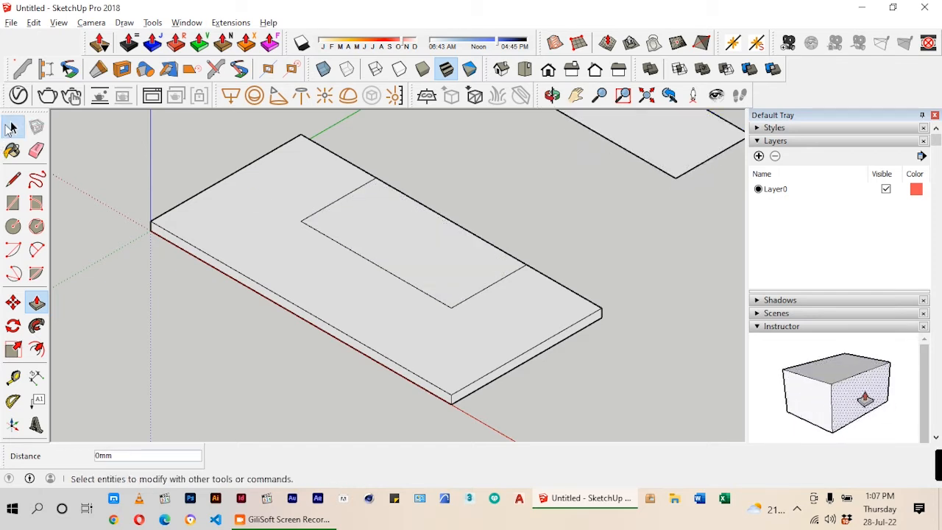
left_click(346, 213)
left_click(36, 303)
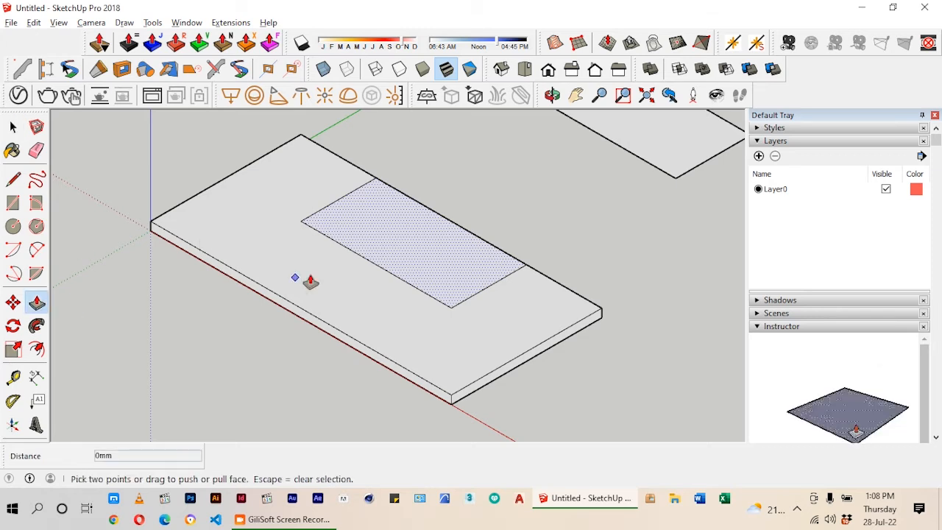
left_click(403, 245)
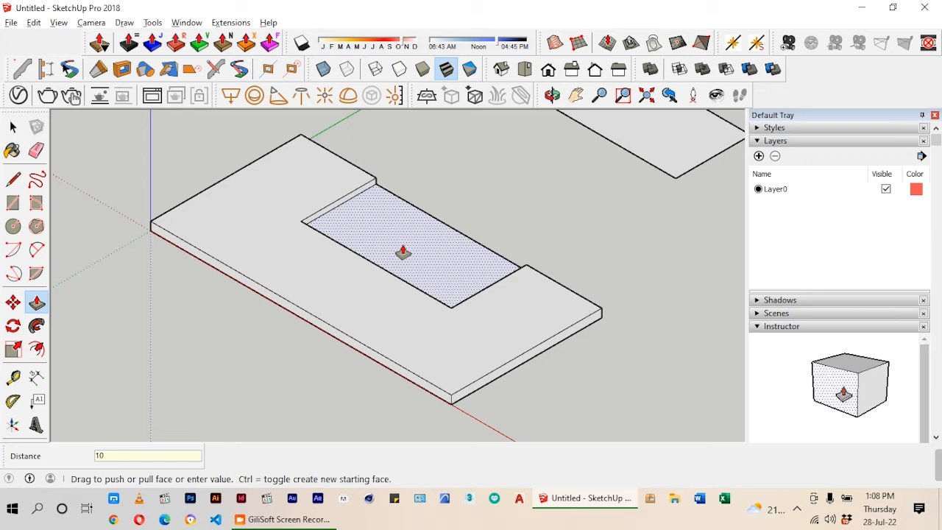
type("10")
key("Return")
- Select the whole recessed slab without the separate rectangle copy and make it a group
scroll(427, 256, "down", 3)
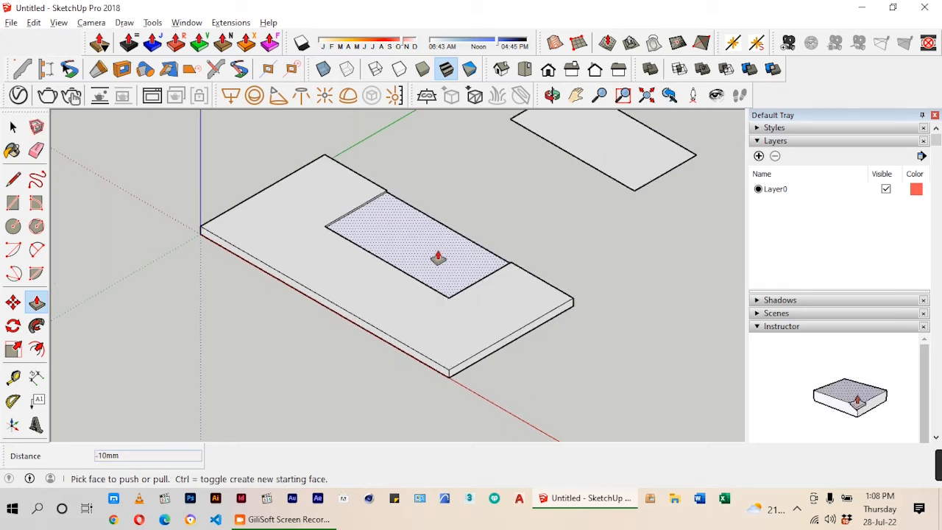
middle_click_drag(445, 257, 145, 189)
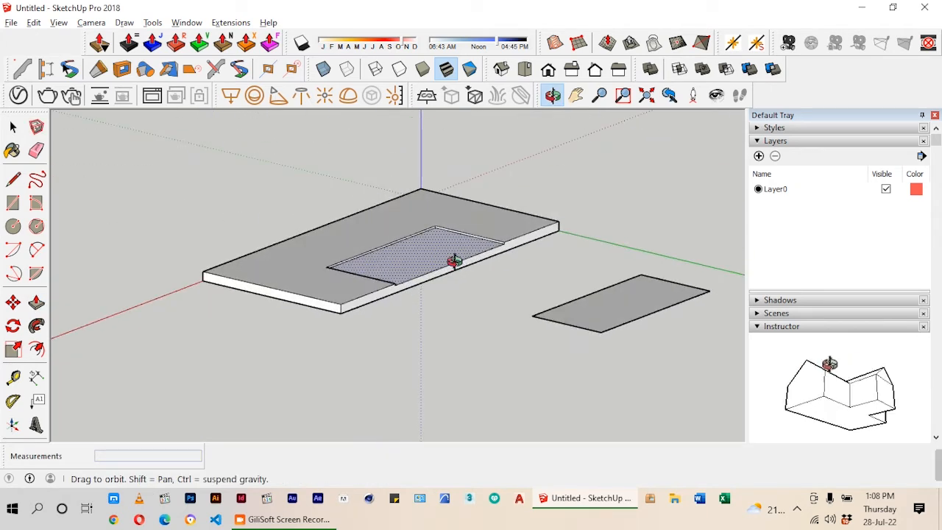
scroll(441, 259, "up", 3)
middle_click_drag(337, 260, 445, 328)
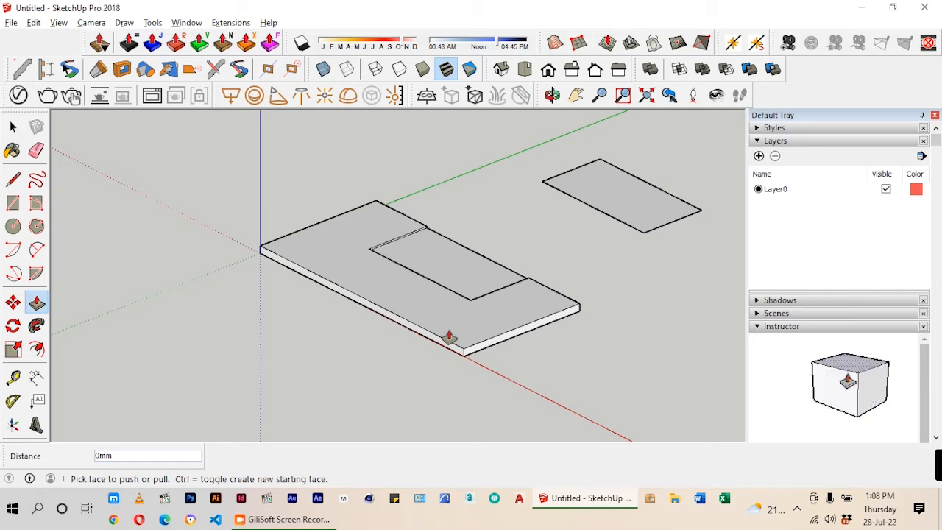
middle_click_drag(477, 330, 413, 328)
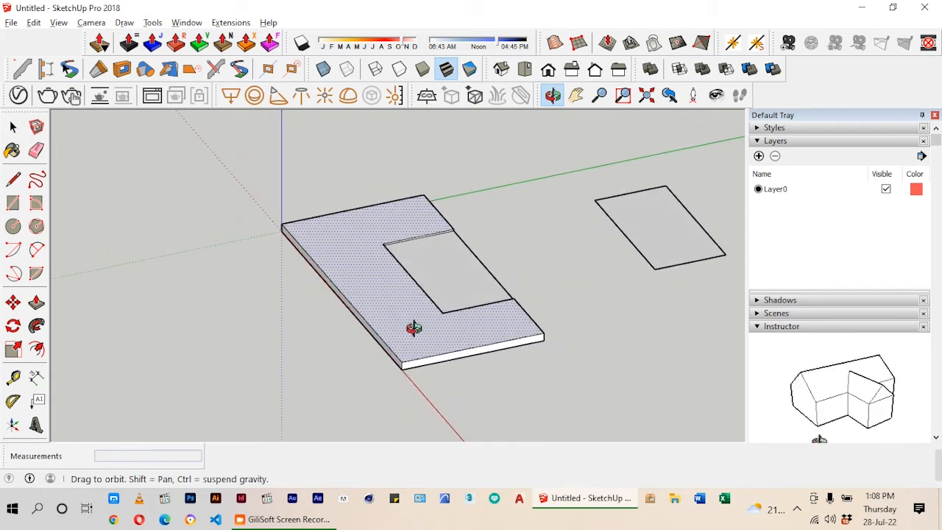
left_click(13, 127)
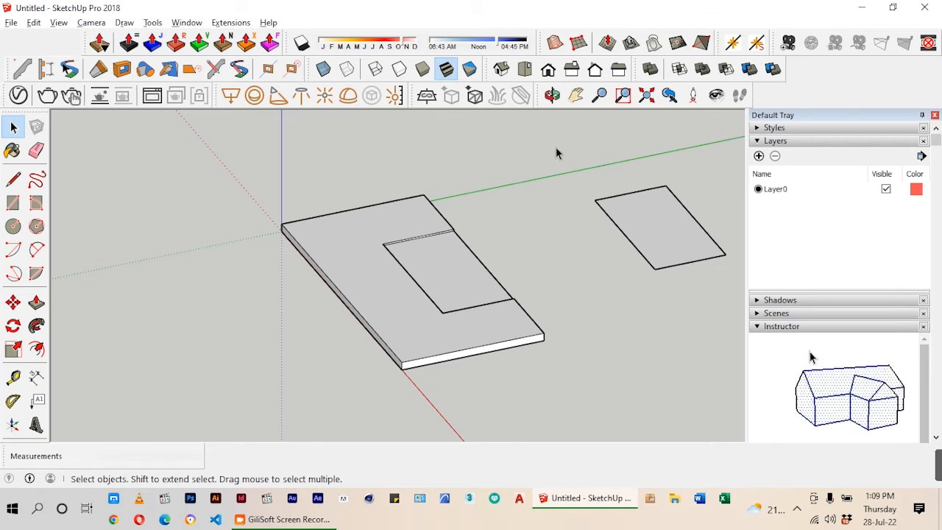
left_click_drag(566, 137, 217, 414)
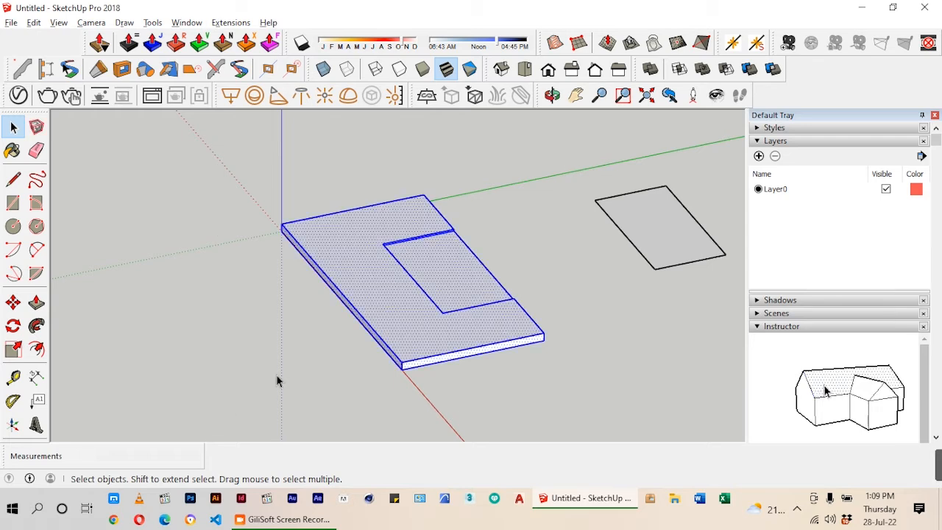
right_click(386, 283)
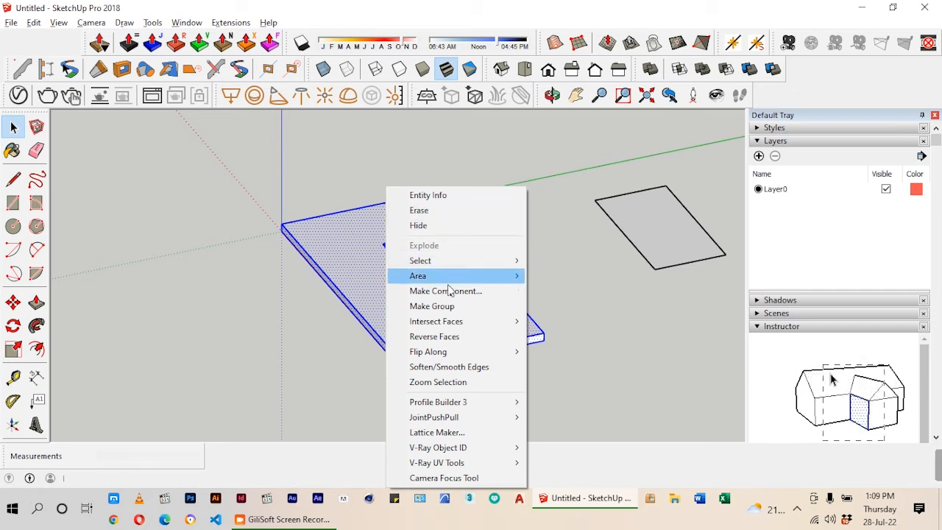
left_click(434, 307)
left_click(498, 237)
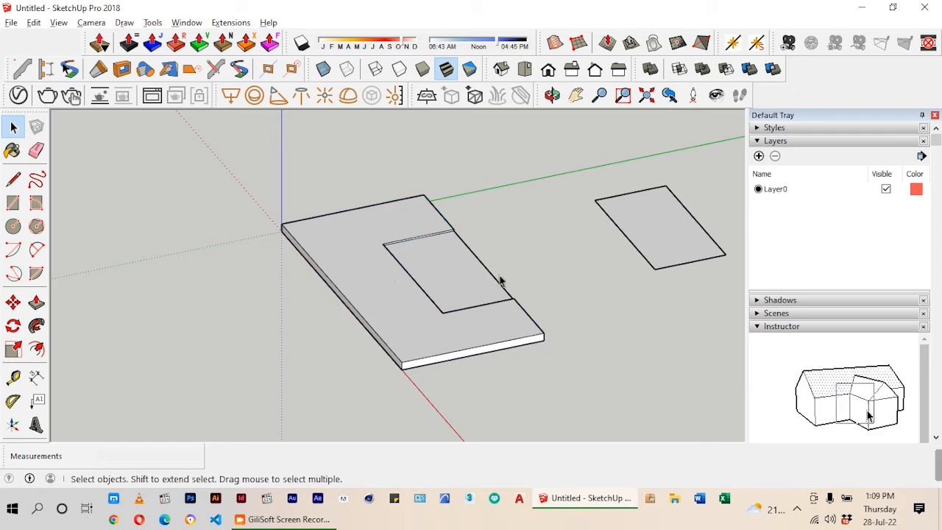
- Try moving the slab group away from the origin, then cancel the move and clear the selection
left_click(524, 334)
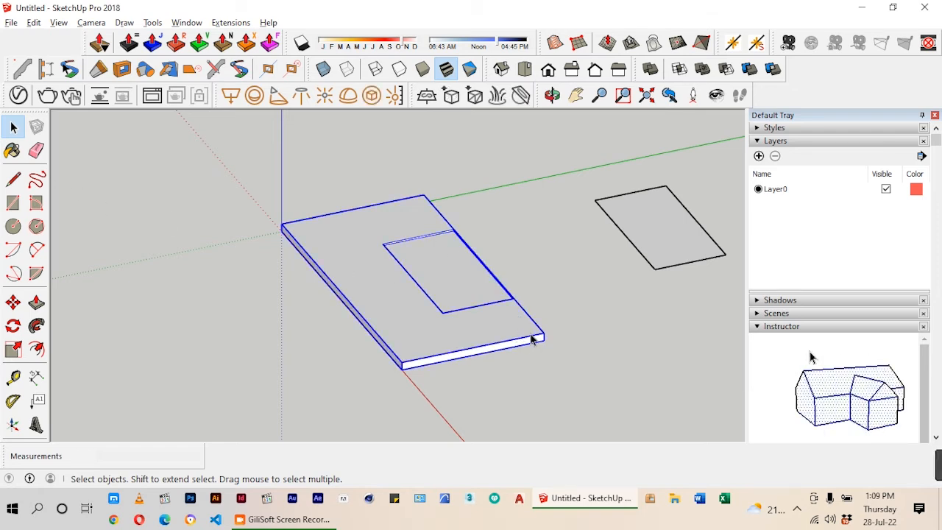
key("m")
left_click(499, 324)
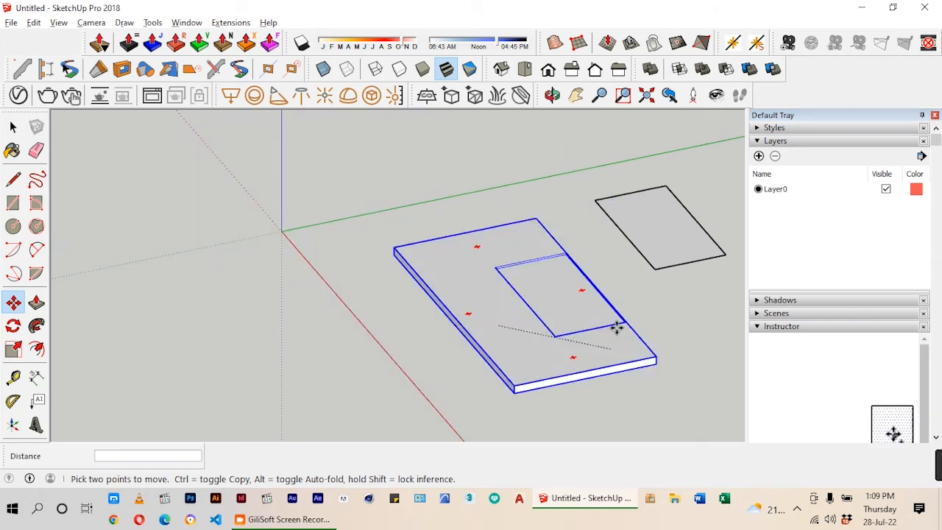
key("Escape")
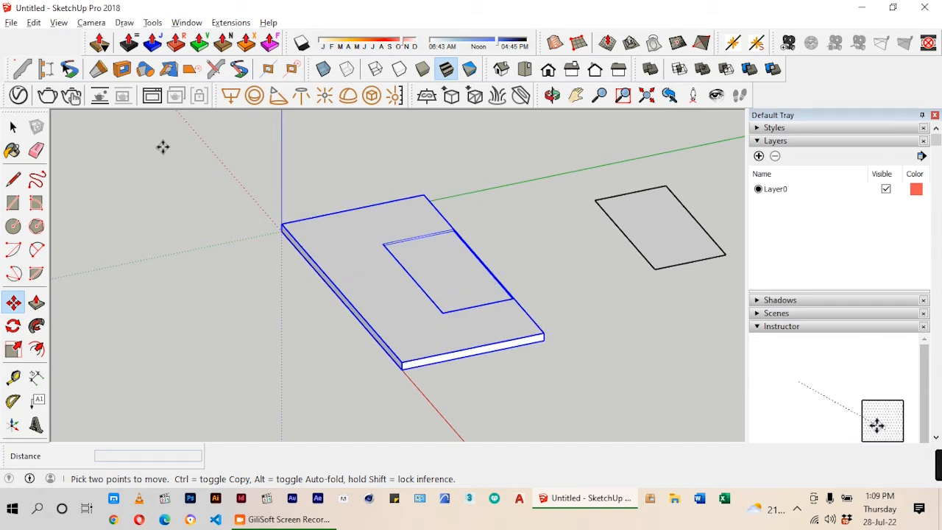
left_click(14, 128)
left_click(217, 232)
scroll(476, 235, "down", 1)
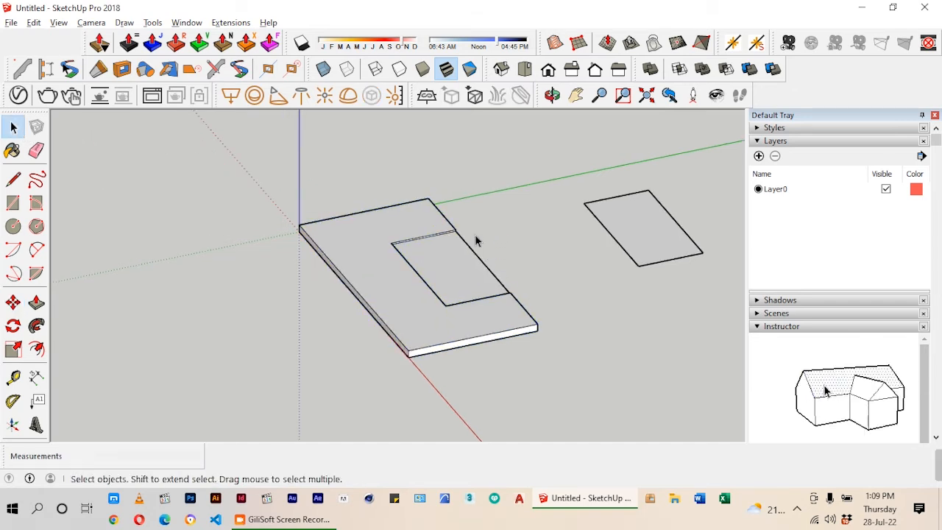
- Extrude the separate rectangle copy beside the slab upward by 10 mm
scroll(479, 243, "down", 1)
scroll(625, 245, "up", 2)
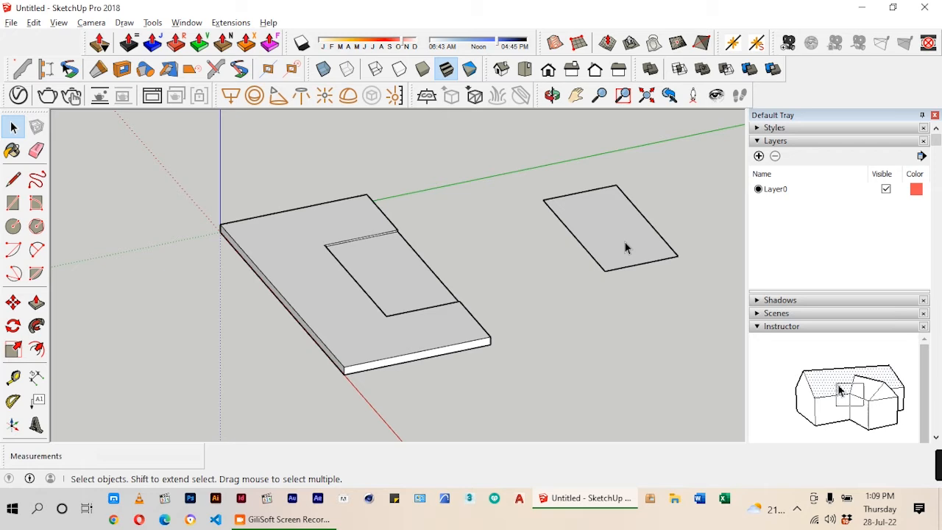
left_click(39, 309)
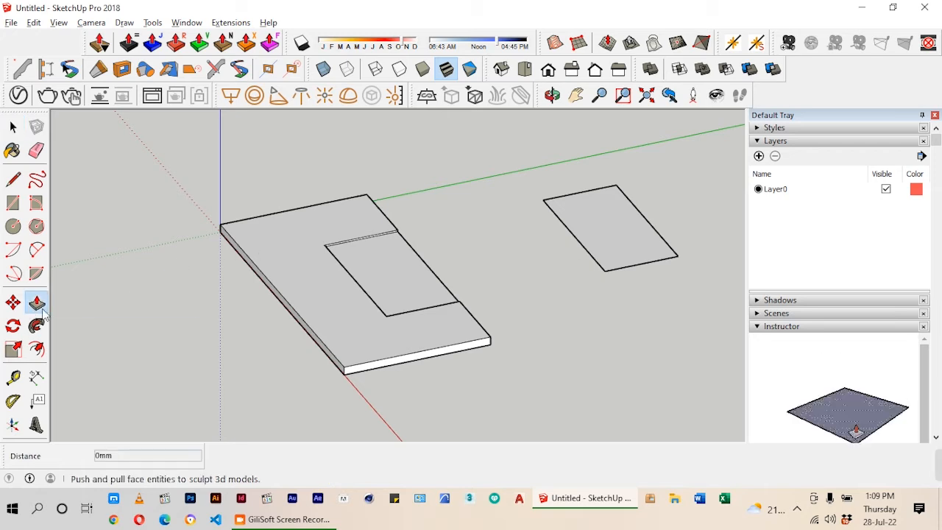
left_click(582, 238)
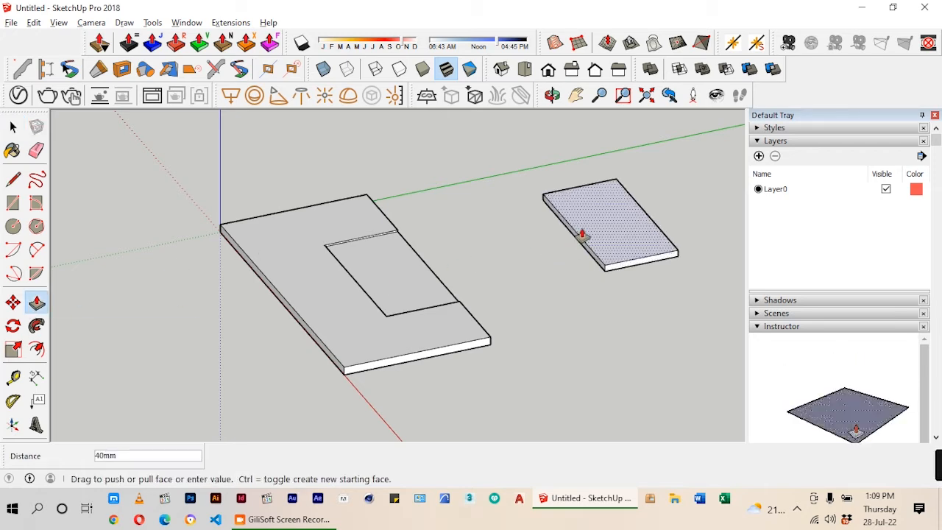
type("10")
key("Return")
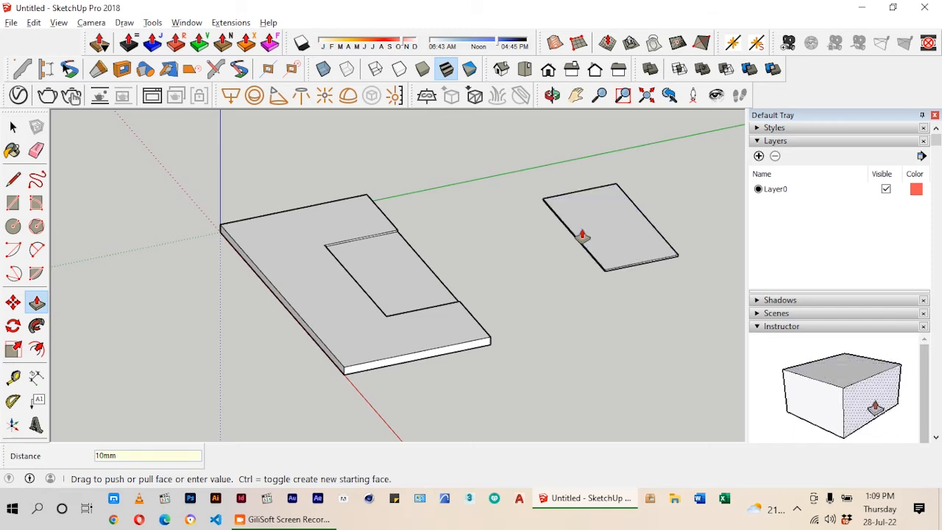
- Select the whole thin panel beside the slab, make it a group and clear the selection
left_click(15, 126)
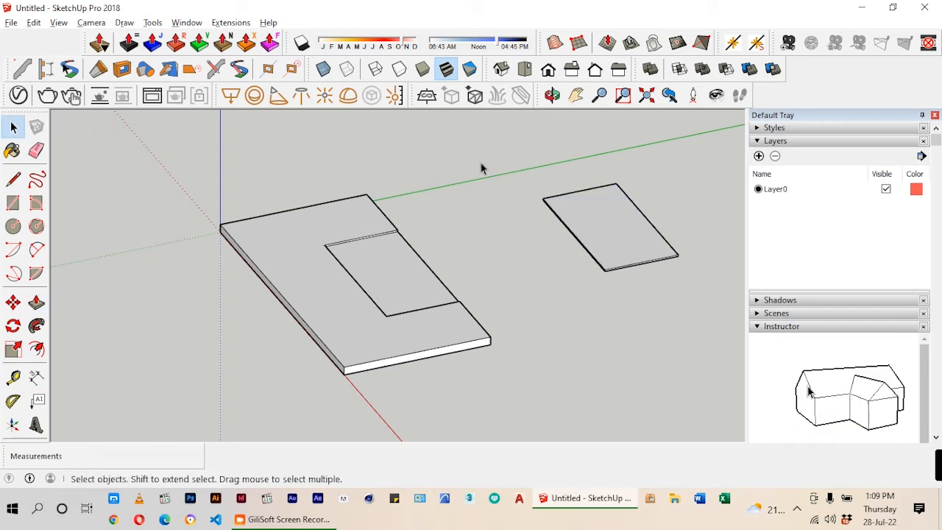
left_click_drag(690, 200, 496, 315)
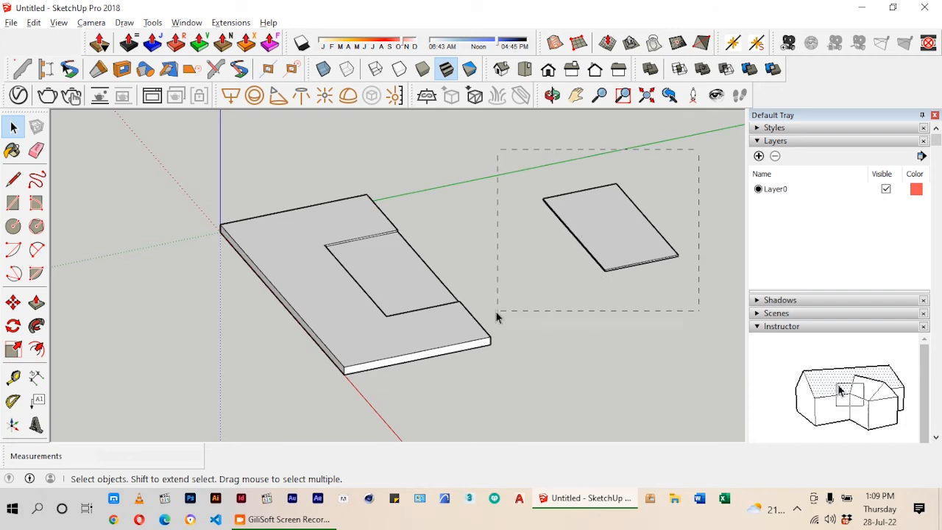
right_click(588, 188)
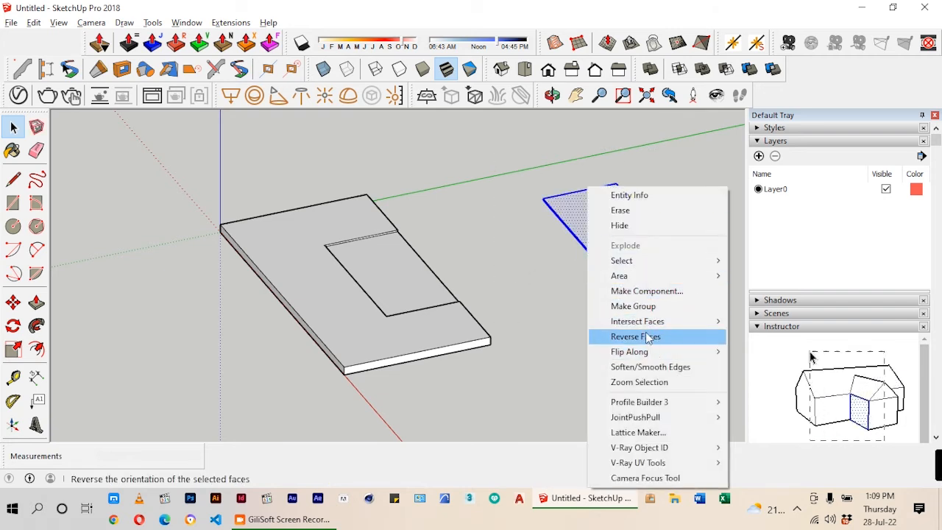
left_click(633, 306)
left_click(607, 301)
- Move the thin panel group by its bottom front corner onto the matching corner of the slab's recess, then deselect it
scroll(600, 271, "up", 5)
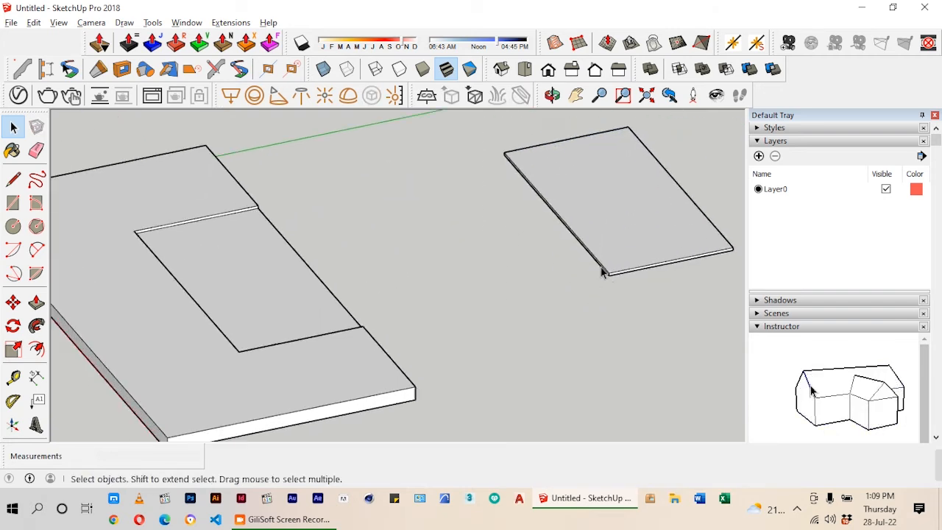
scroll(603, 229, "down", 1)
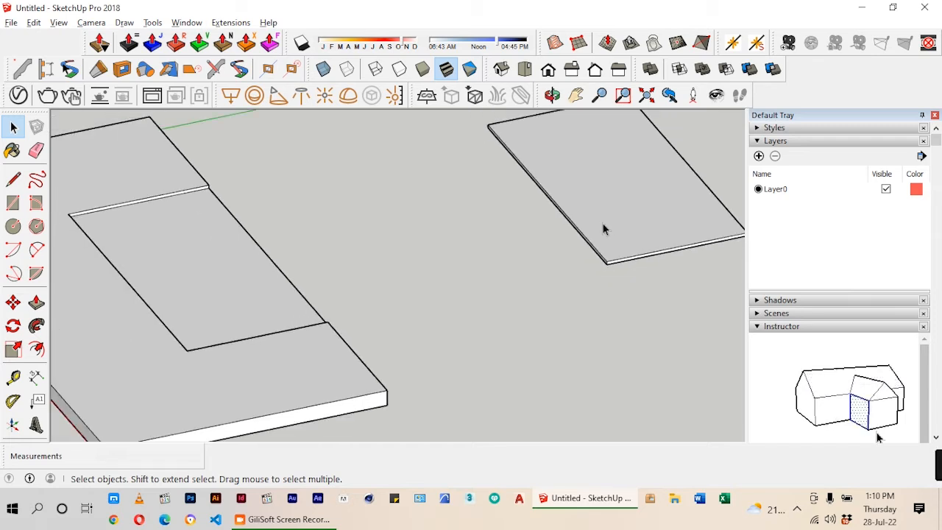
left_click(605, 250)
key("m")
scroll(618, 268, "up", 1)
scroll(619, 271, "up", 2)
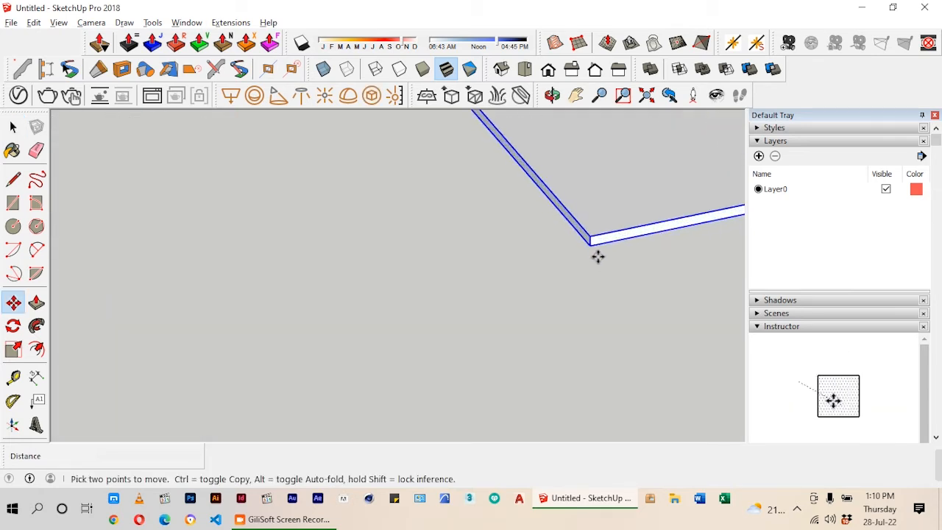
left_click(593, 240)
scroll(659, 229, "down", 1)
scroll(660, 229, "down", 4)
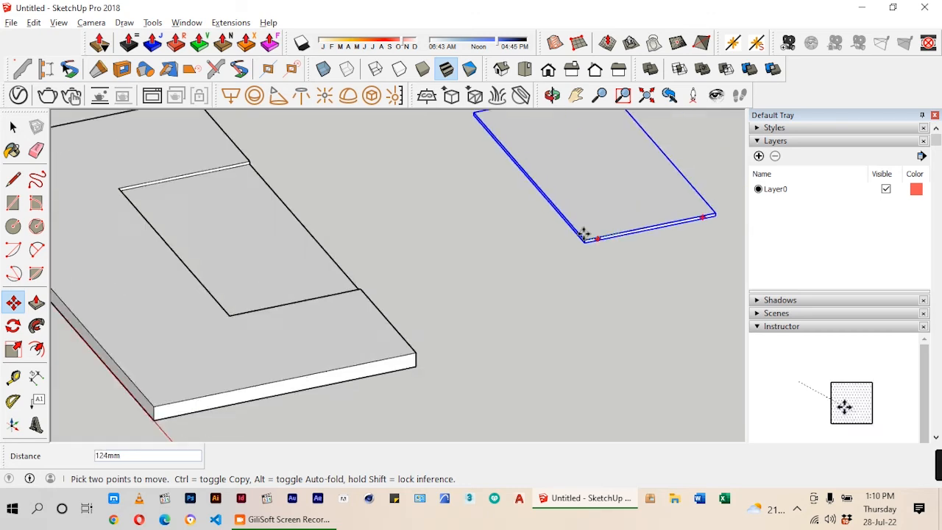
scroll(284, 301, "up", 4)
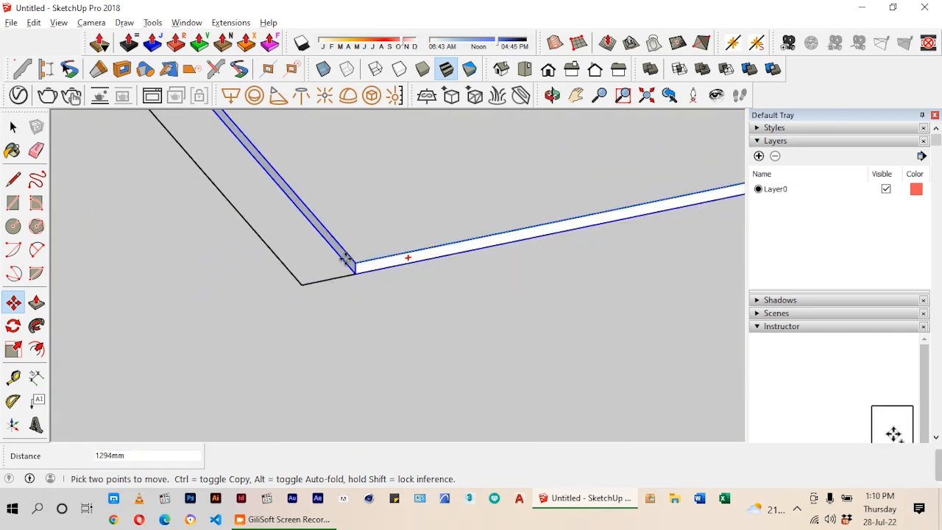
left_click(301, 285)
scroll(429, 273, "down", 8)
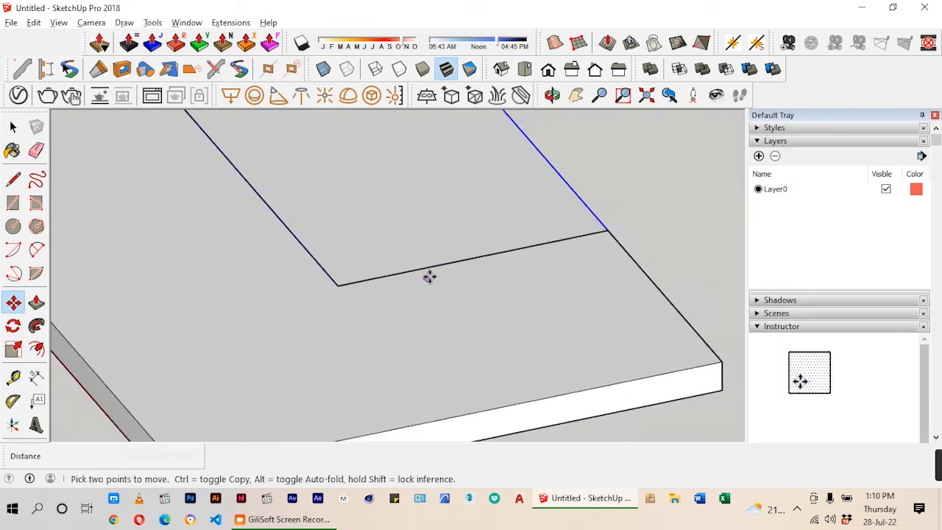
left_click(12, 127)
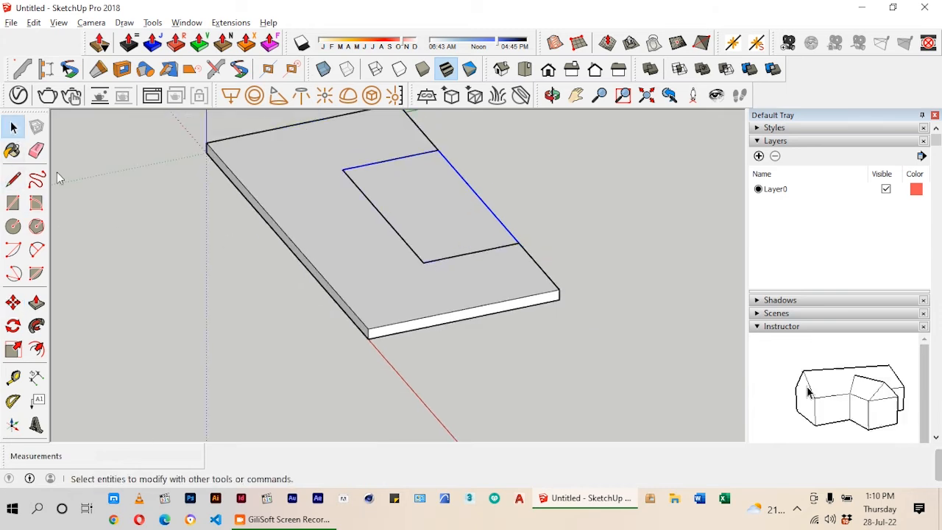
scroll(438, 277, "down", 3)
scroll(405, 292, "up", 1)
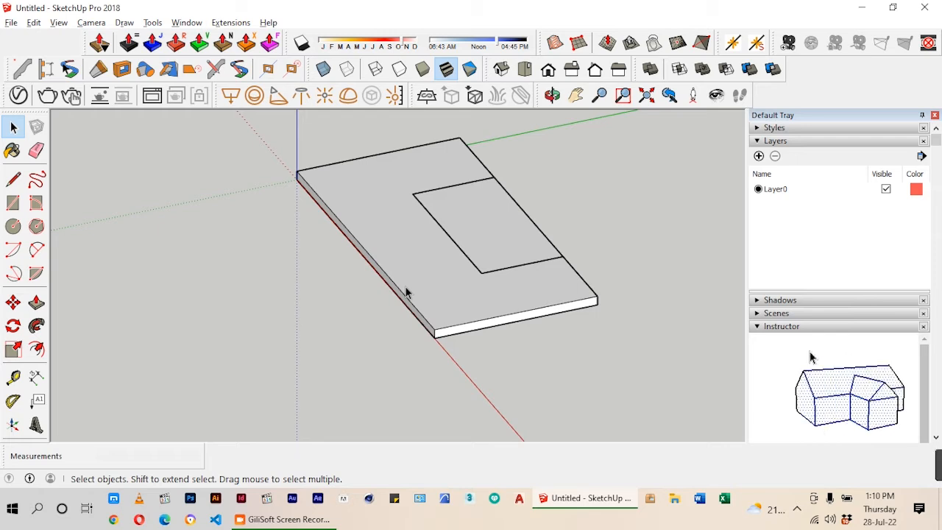
- Draw a 50 by 840 mm rectangle on the ground beyond the slab's short end, its long side parallel to the green axis
scroll(369, 128, "down", 3)
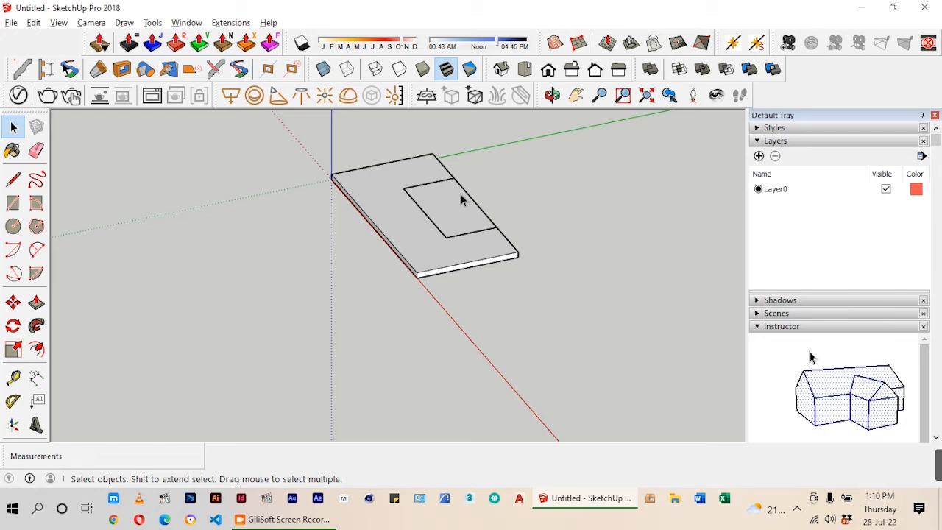
scroll(470, 280, "up", 2)
scroll(435, 221, "down", 1)
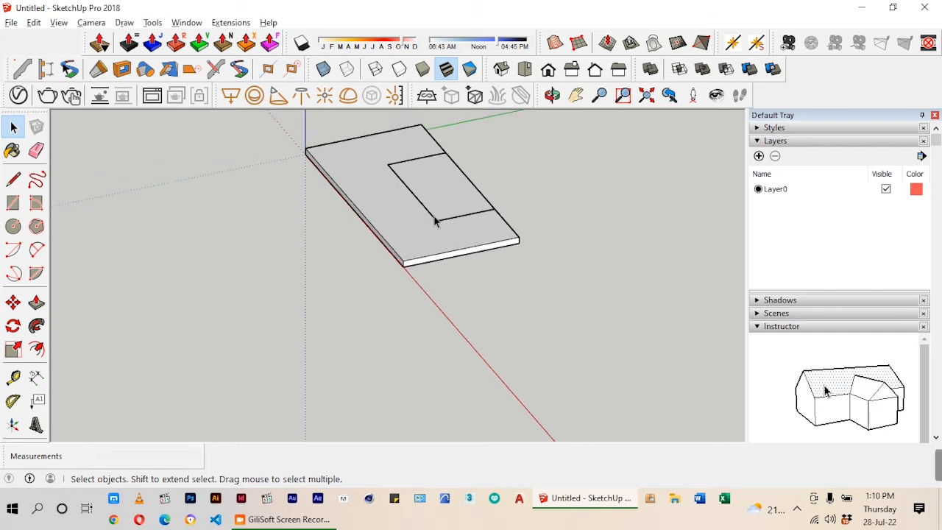
left_click(13, 206)
left_click(439, 288)
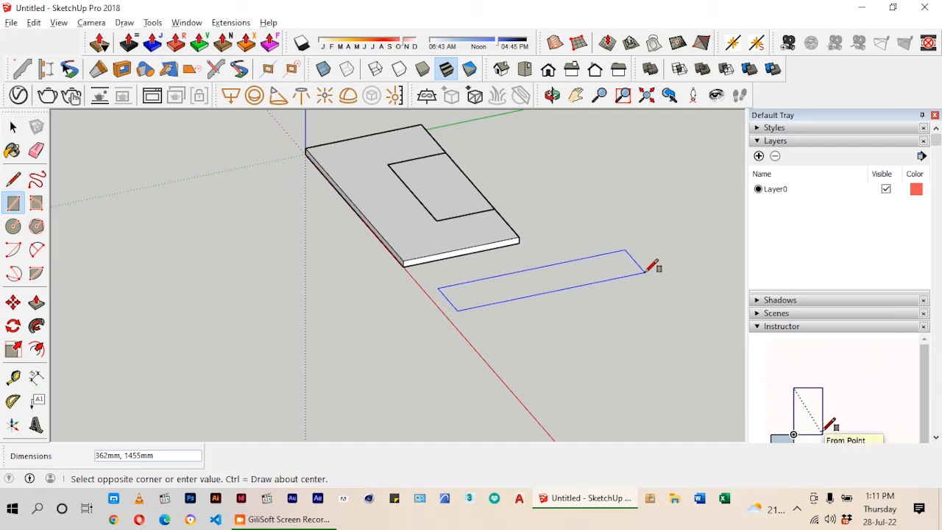
type("50")
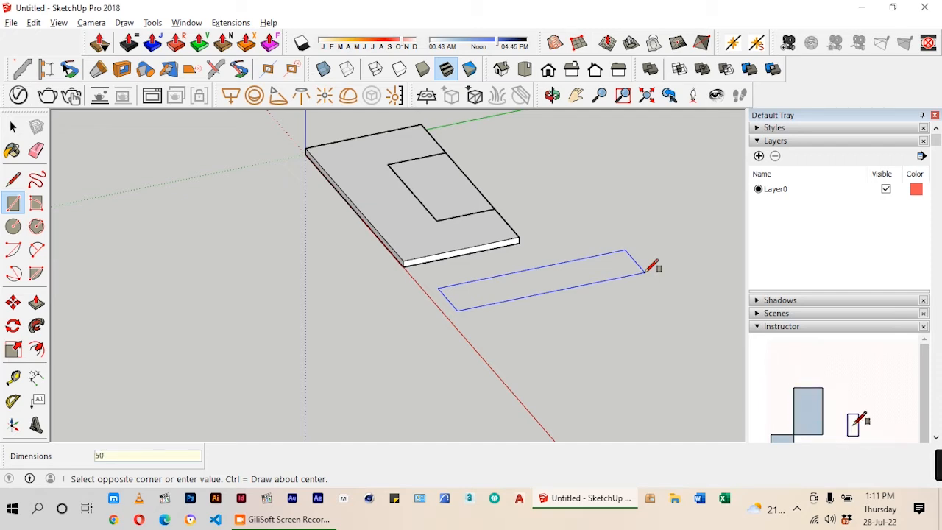
type(",")
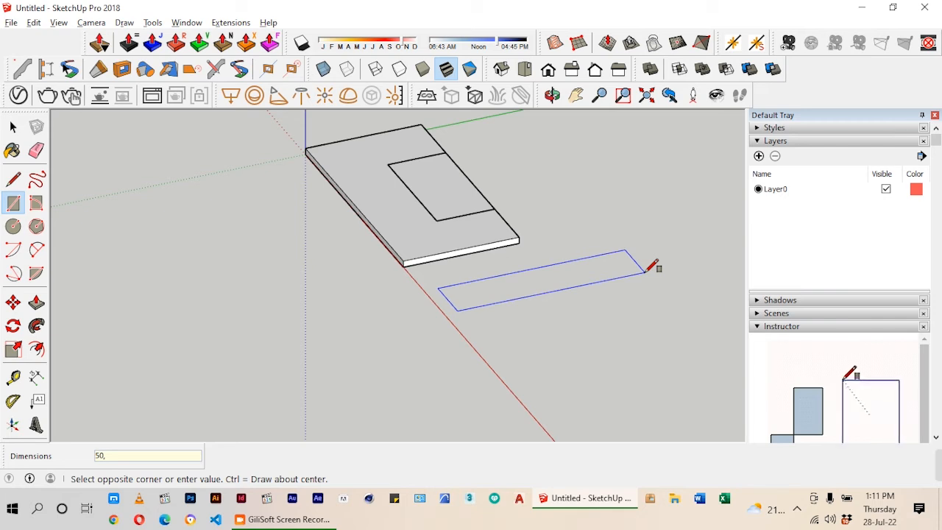
type("840")
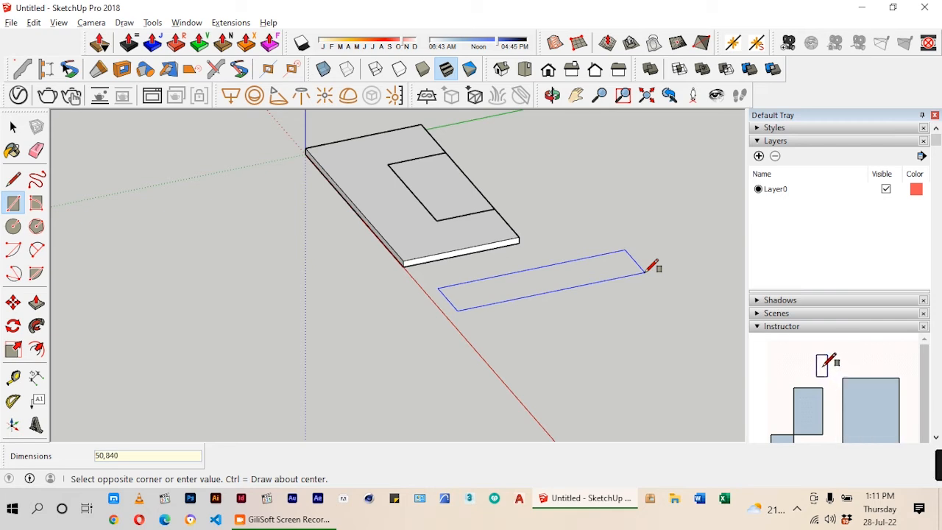
key("Return")
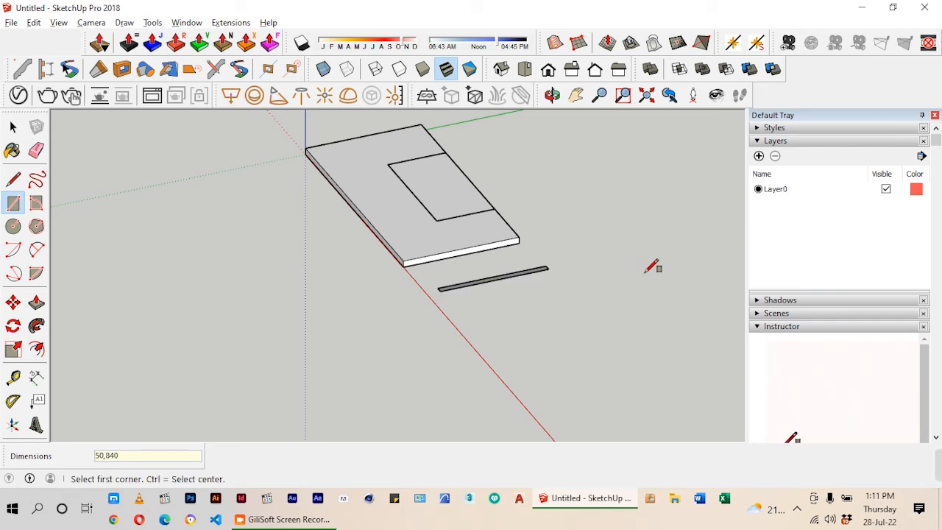
- Extrude the narrow ground rectangle upward by 700 mm to form an upright panel
left_click(36, 302)
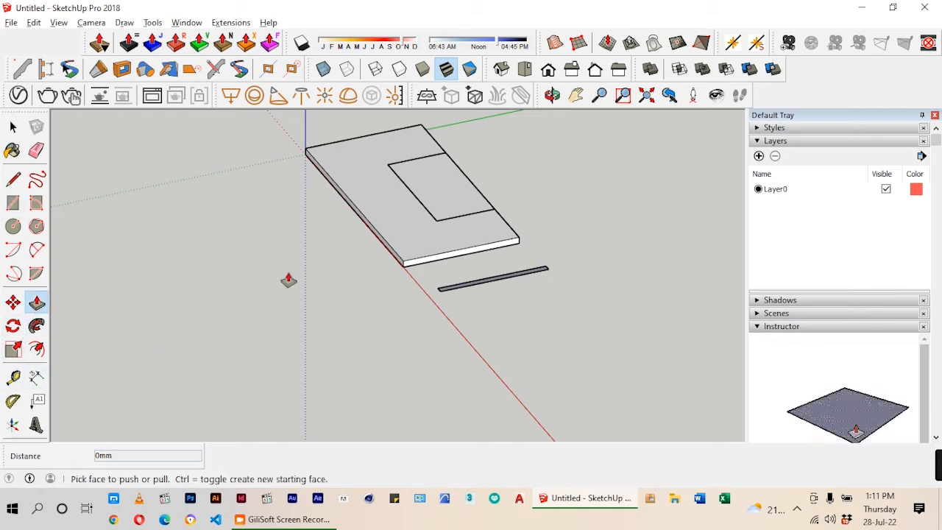
scroll(465, 280, "up", 5)
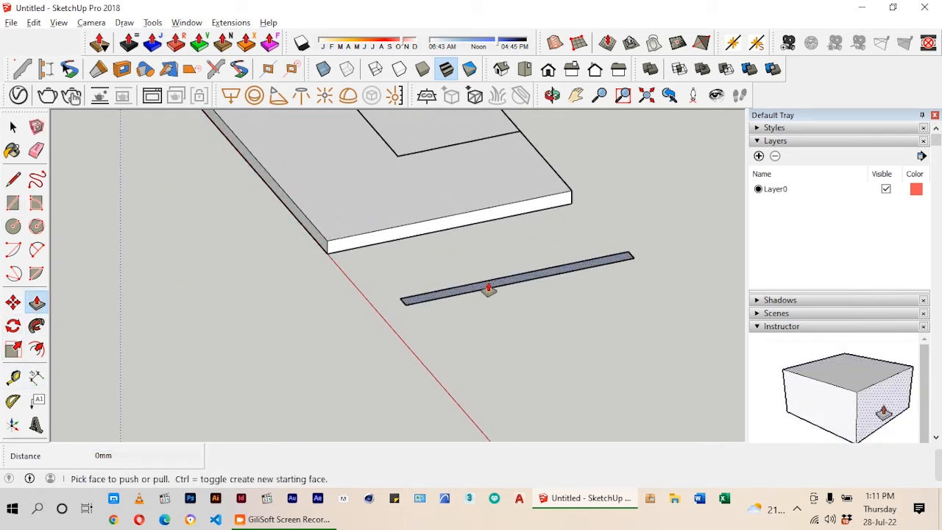
left_click(488, 288)
scroll(458, 362, "down", 3)
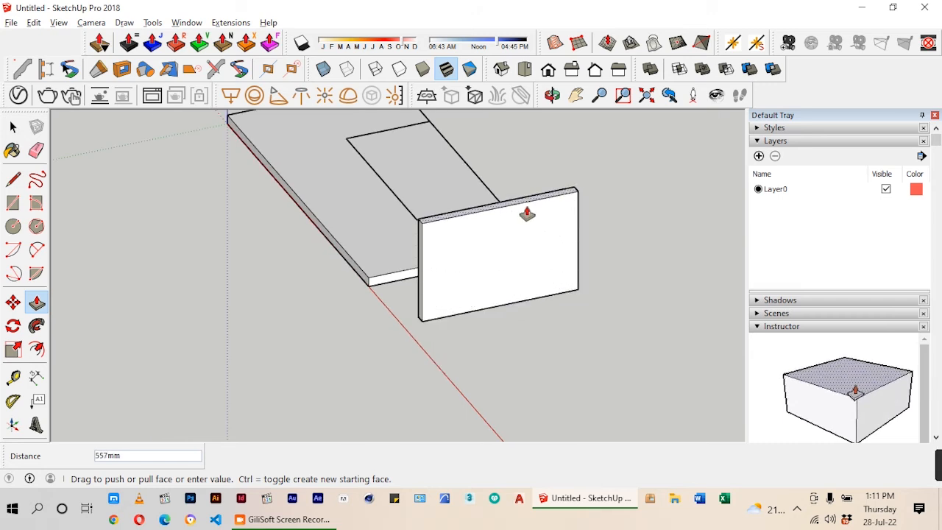
scroll(552, 206, "down", 1)
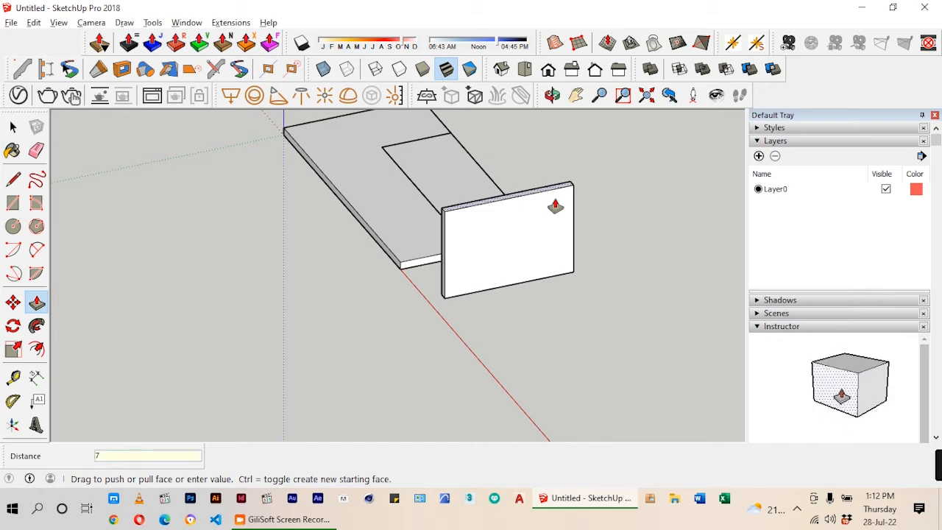
key("Return")
- Turn the whole upright panel into a component named Desk Leg and clear the selection
middle_click_drag(551, 206, 284, 320)
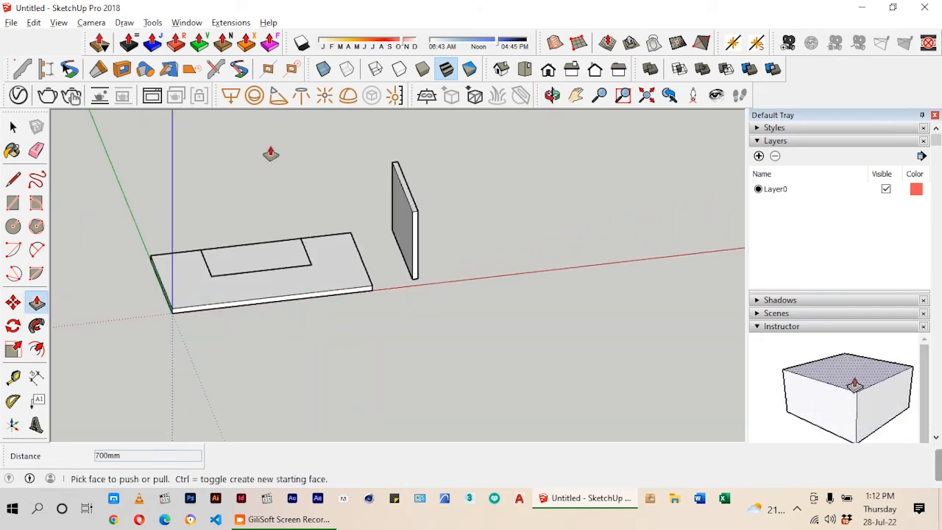
left_click(12, 128)
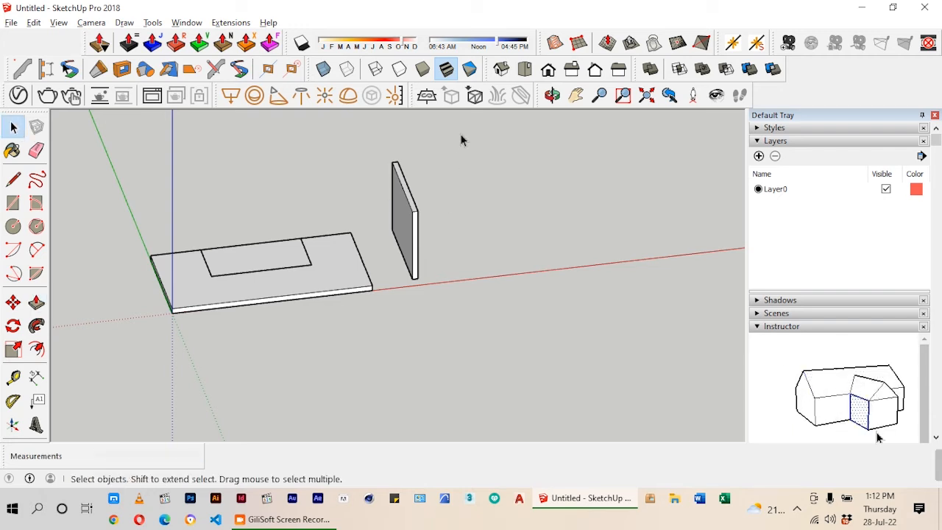
left_click_drag(460, 135, 423, 252)
left_click_drag(390, 306, 385, 323)
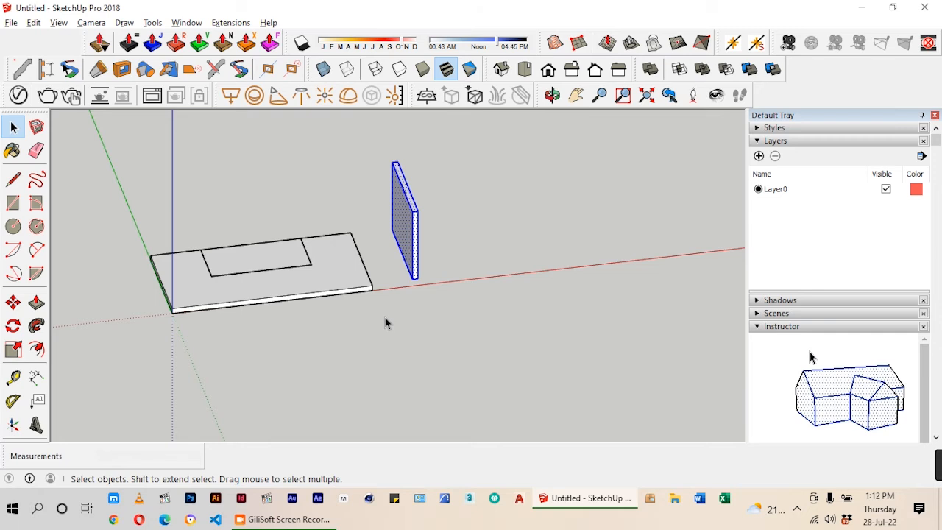
left_click(431, 245)
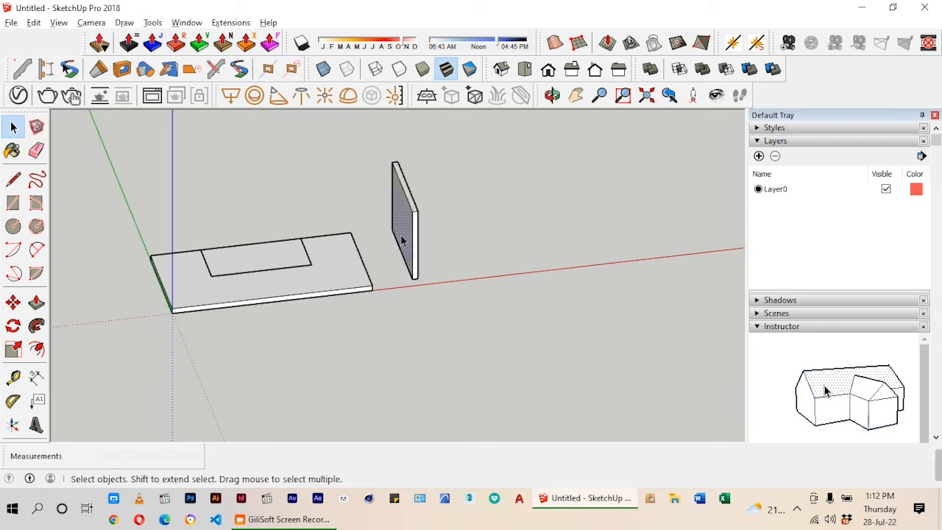
double_click(402, 243)
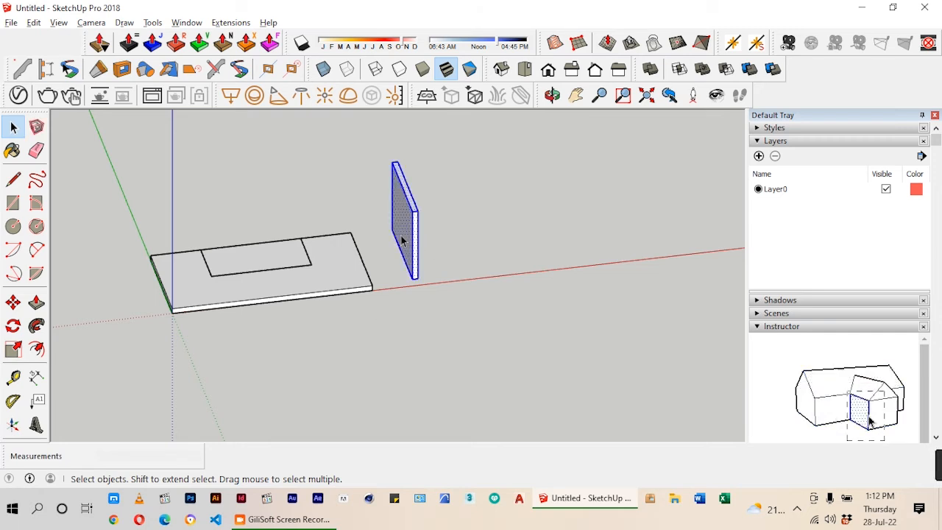
right_click(400, 237)
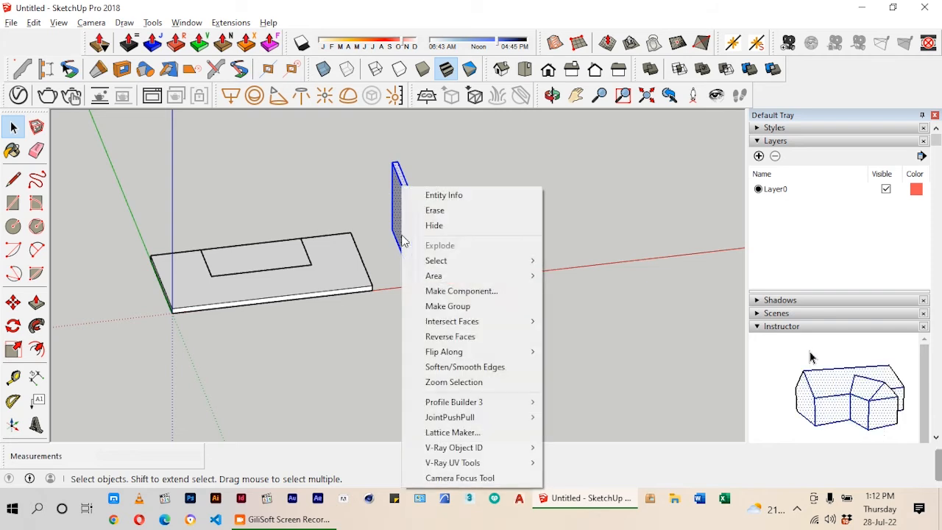
left_click(462, 291)
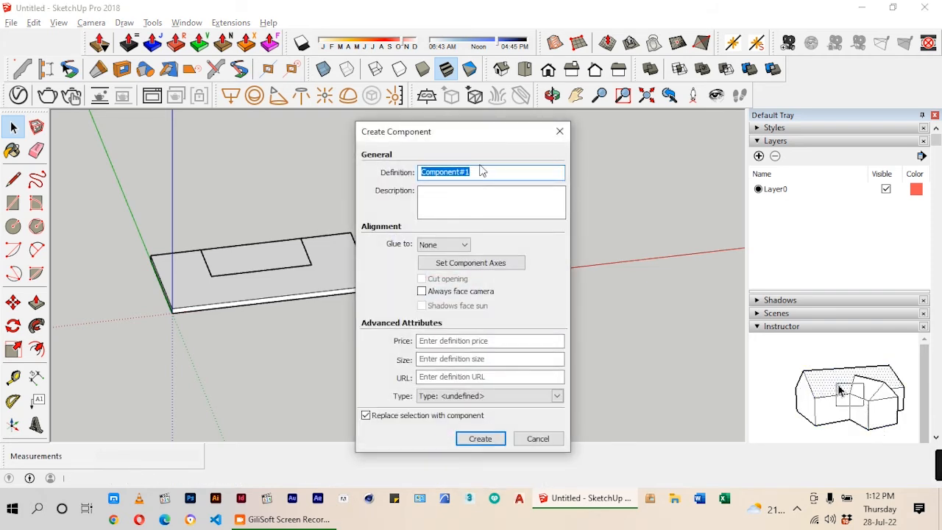
type("D")
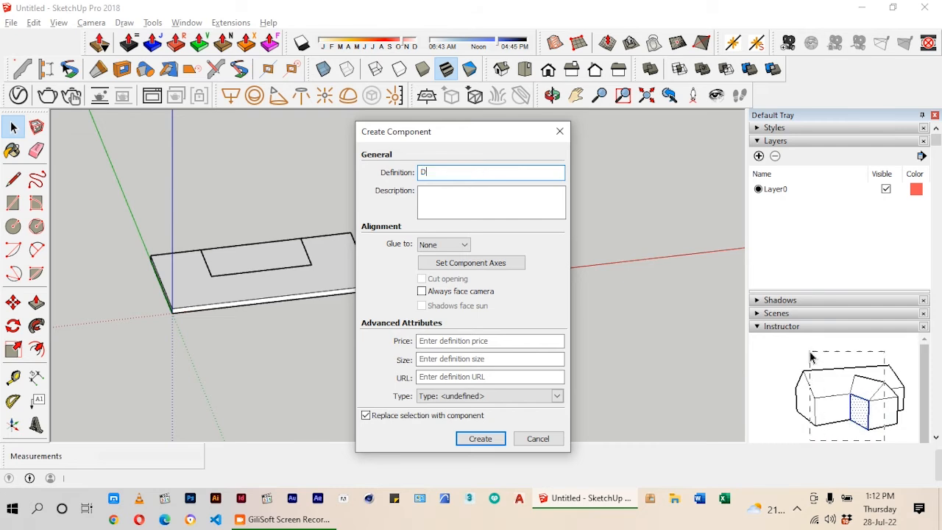
type("esk ")
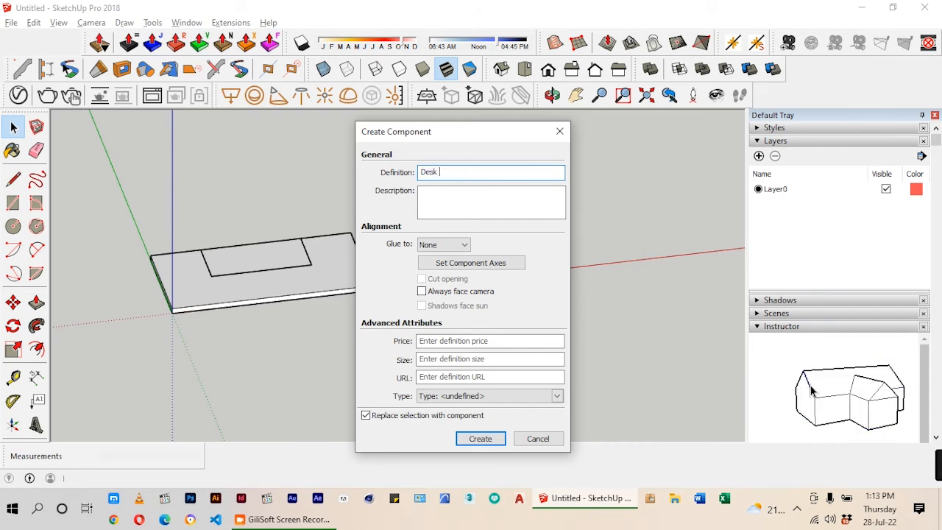
type("Leg")
key("Return")
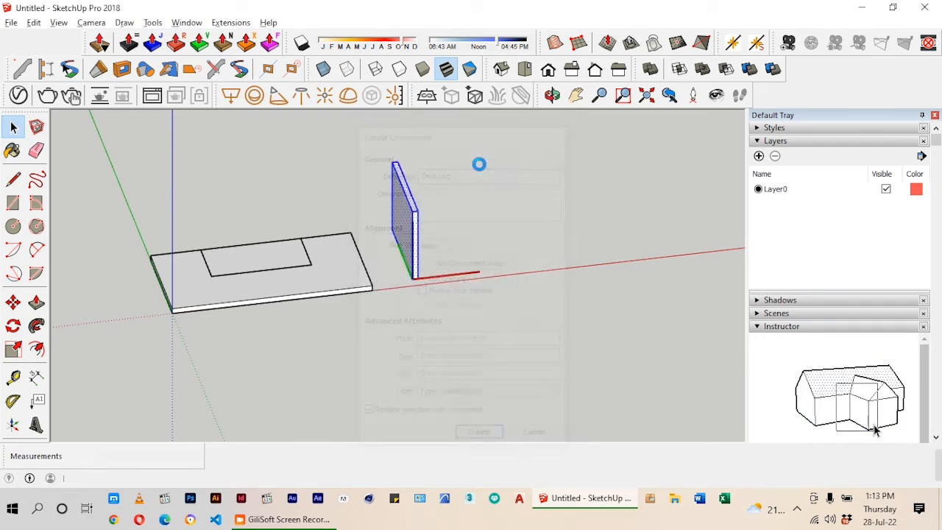
left_click(424, 341)
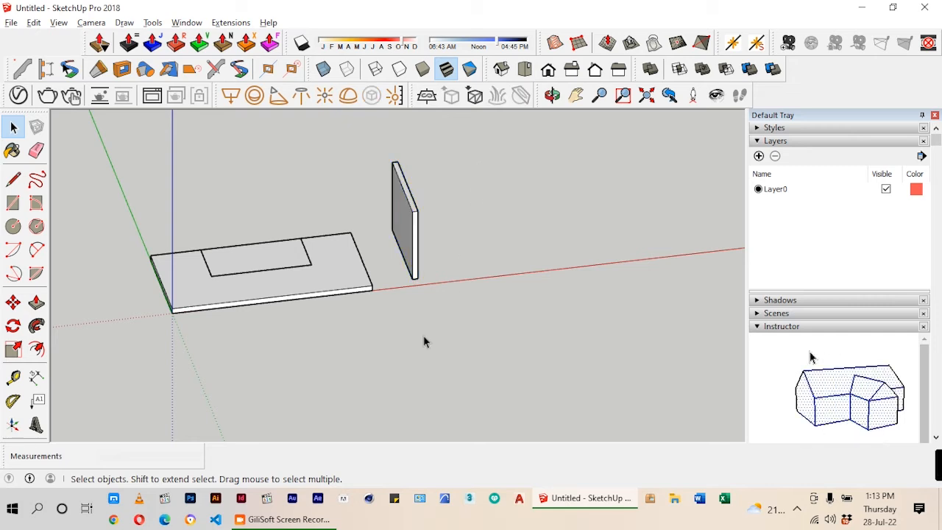
- Show the model in the top view and turn on the X-ray face style
scroll(357, 241, "up", 2)
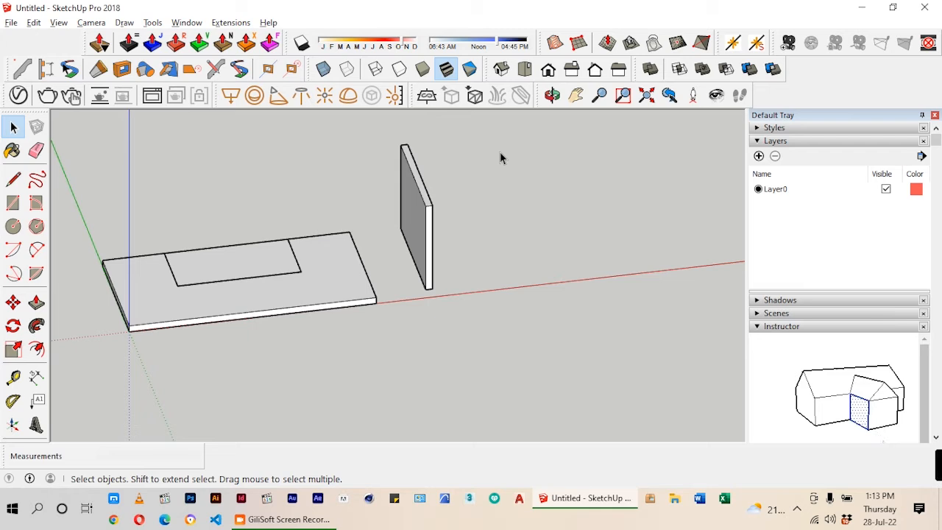
left_click(523, 71)
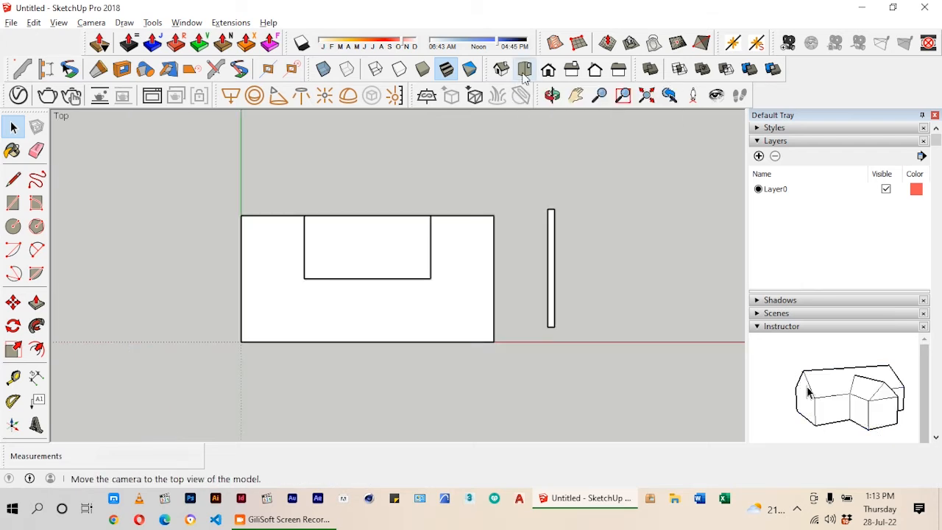
scroll(496, 191, "down", 1)
scroll(515, 315, "up", 1)
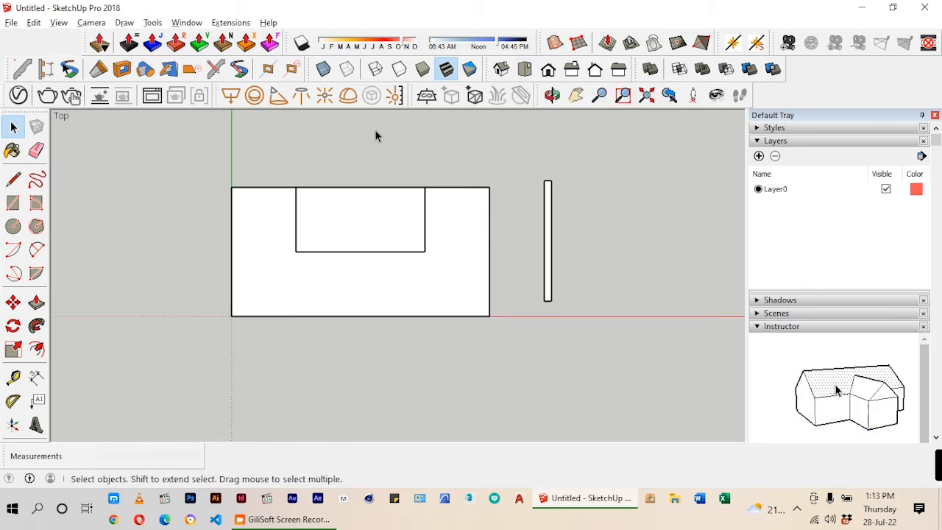
left_click(326, 72)
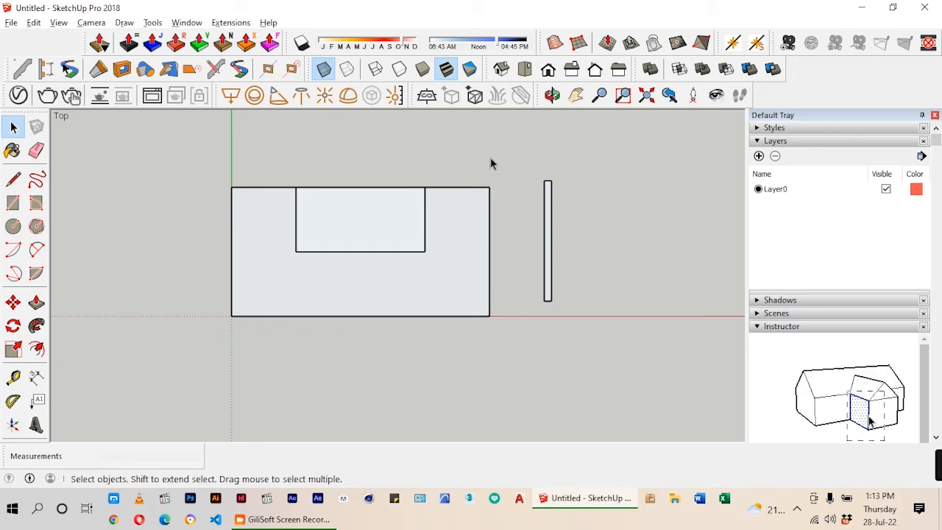
- Move the desk leg by the midpoint of its slab-facing long edge onto the midpoint of the slab's nearest short end
double_click(548, 249)
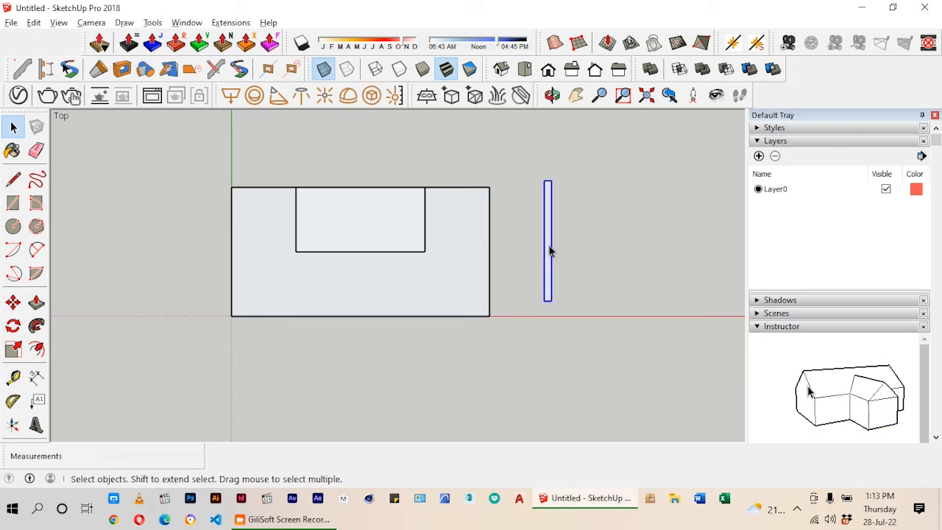
key("m")
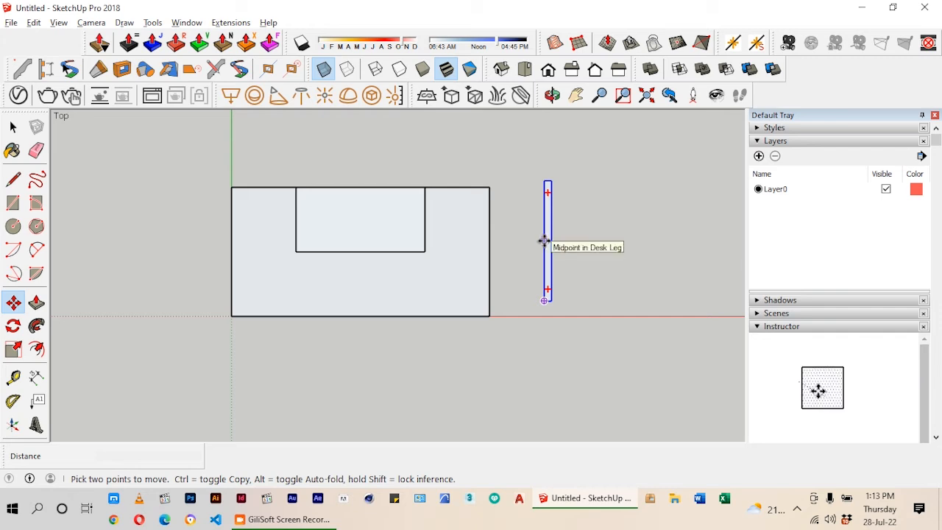
left_click(543, 240)
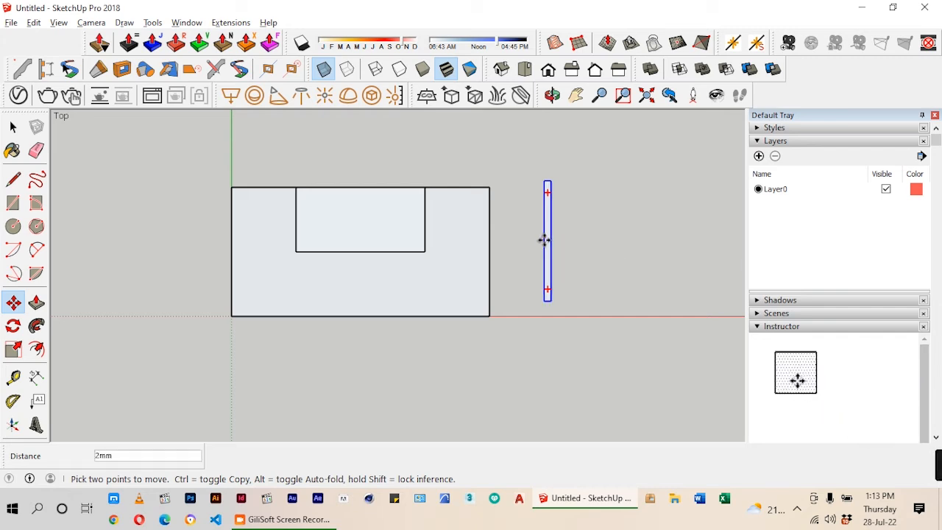
scroll(487, 258, "up", 2)
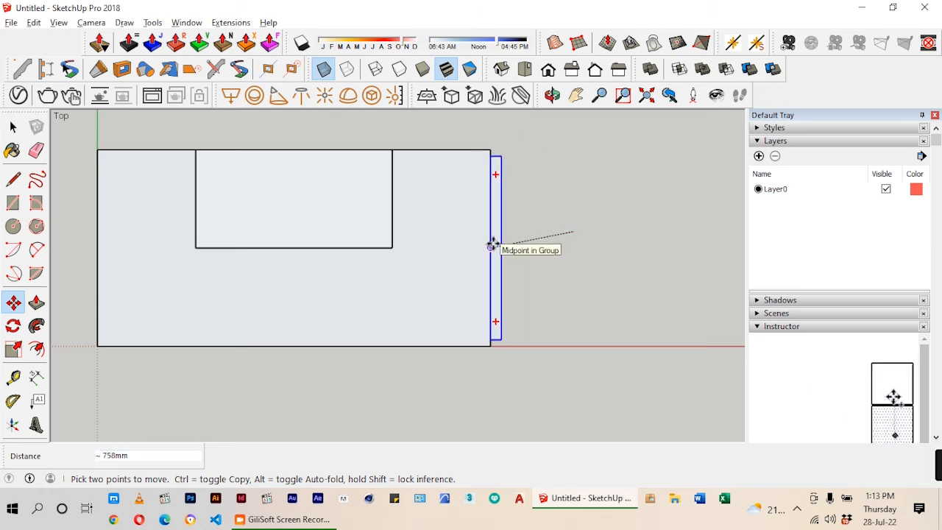
left_click(490, 245)
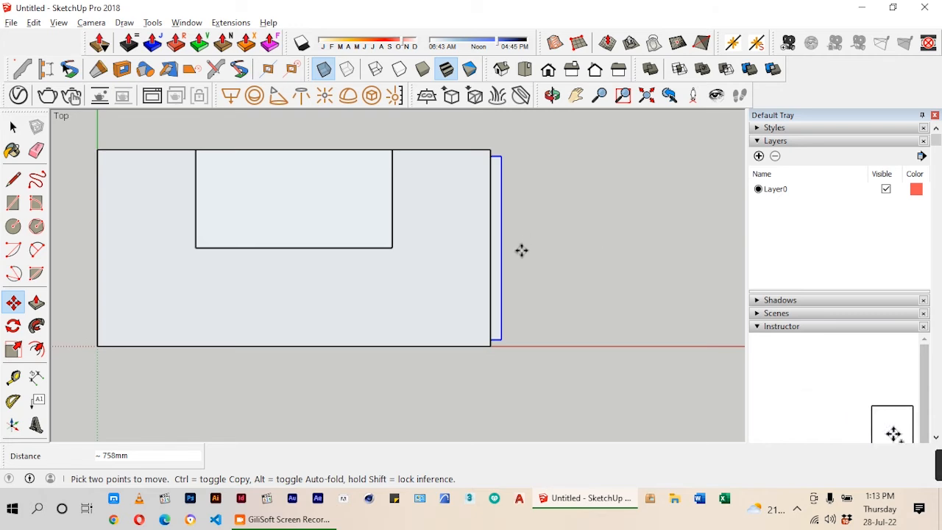
- Move the leg 50 mm inward until its outer edge is flush with the slab's short end, then 30 mm further inward
scroll(500, 261, "up", 1)
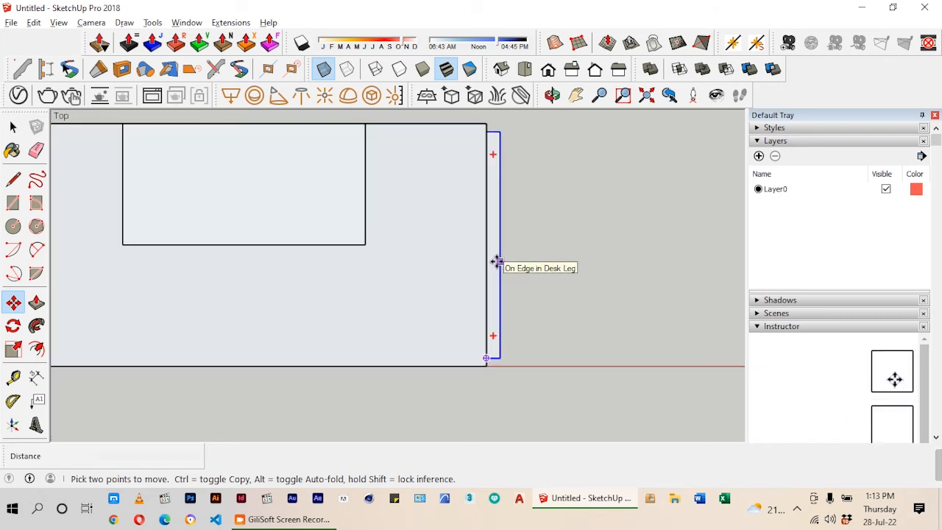
left_click(500, 251)
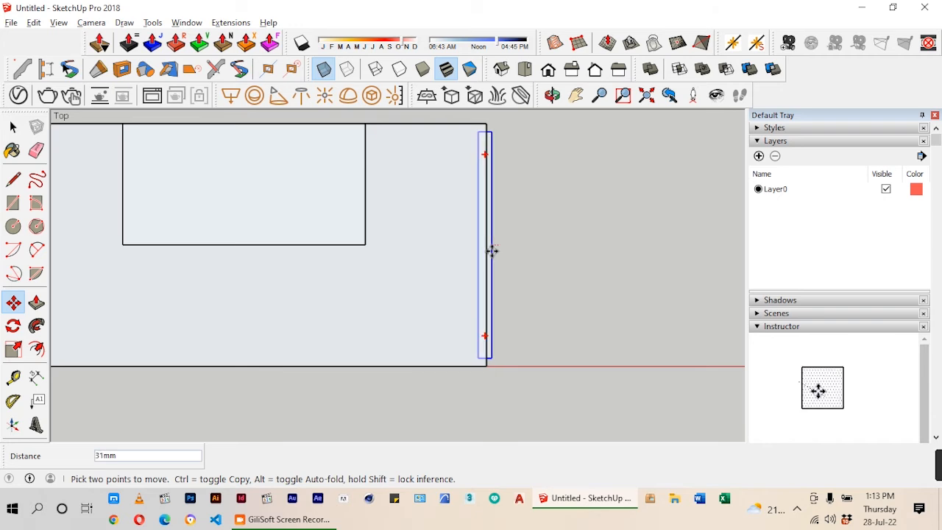
left_click(488, 251)
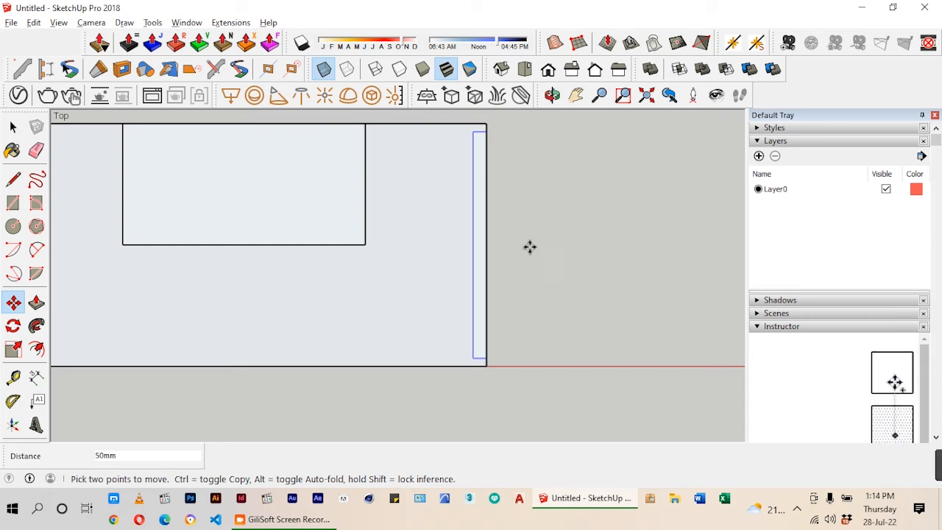
left_click(483, 246)
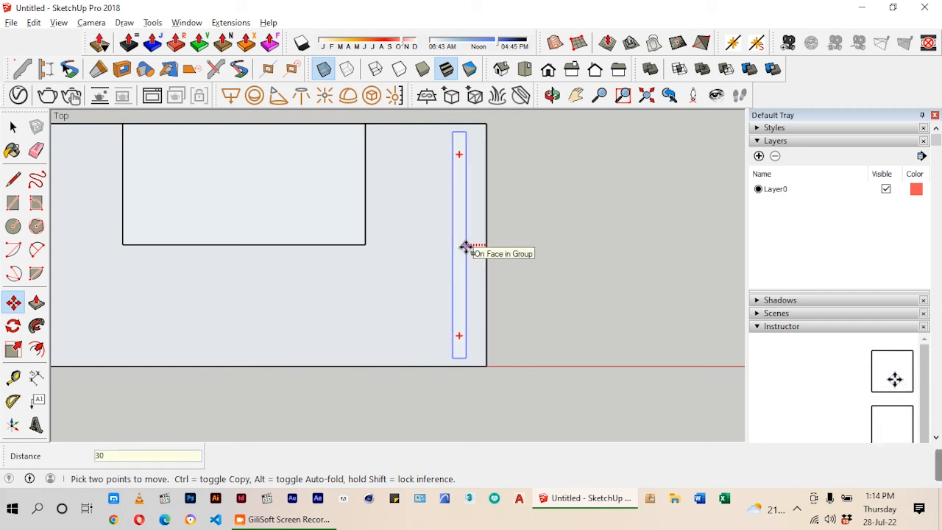
key("Return")
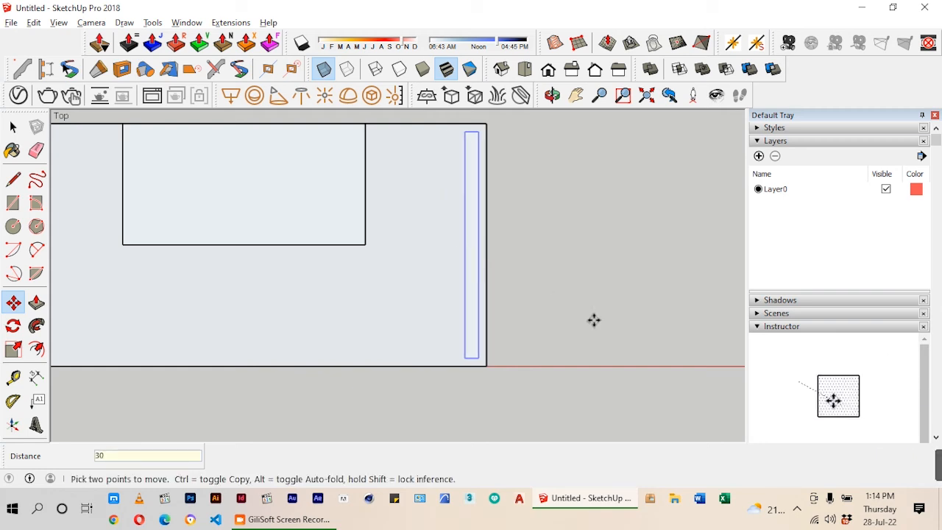
- Copy the leg 1720 mm along the red axis to the slab's opposite short end, then move the copy 30 mm inward
scroll(620, 314, "down", 1)
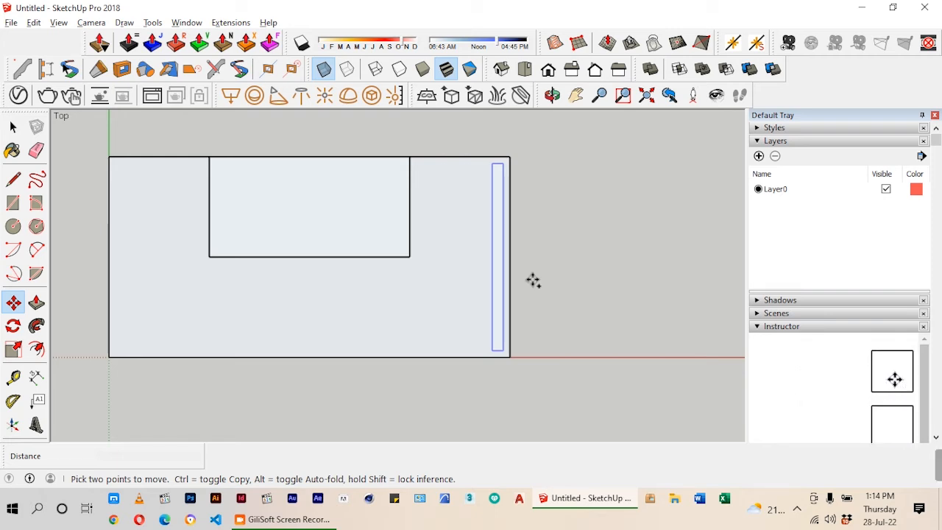
left_click(491, 257)
key("ctrl")
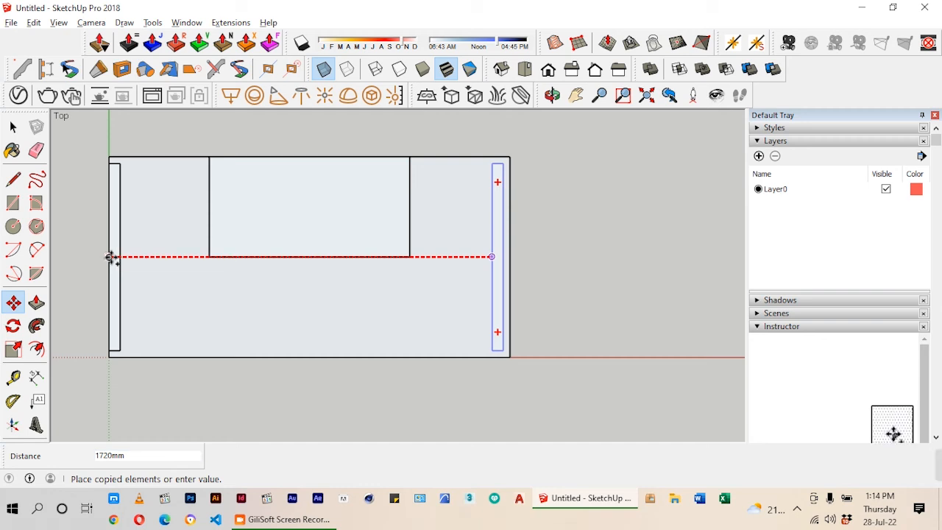
left_click(109, 257)
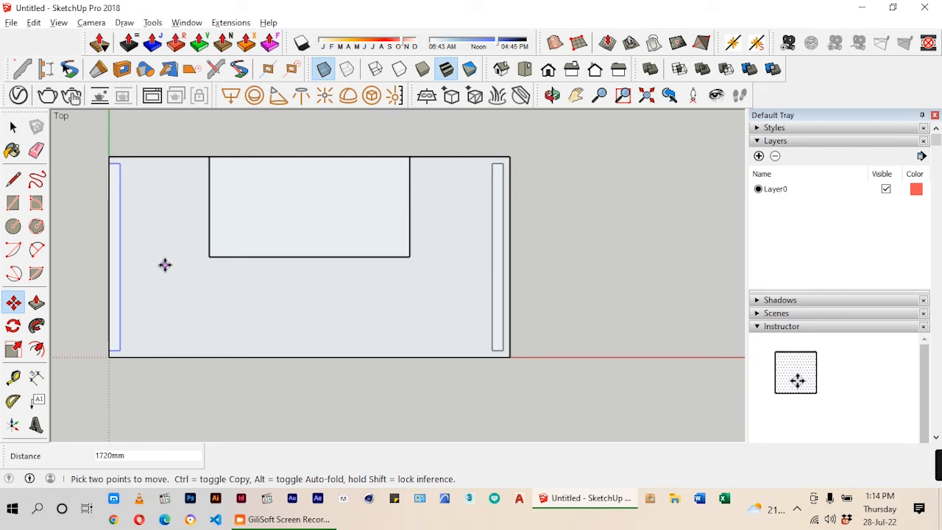
left_click(110, 257)
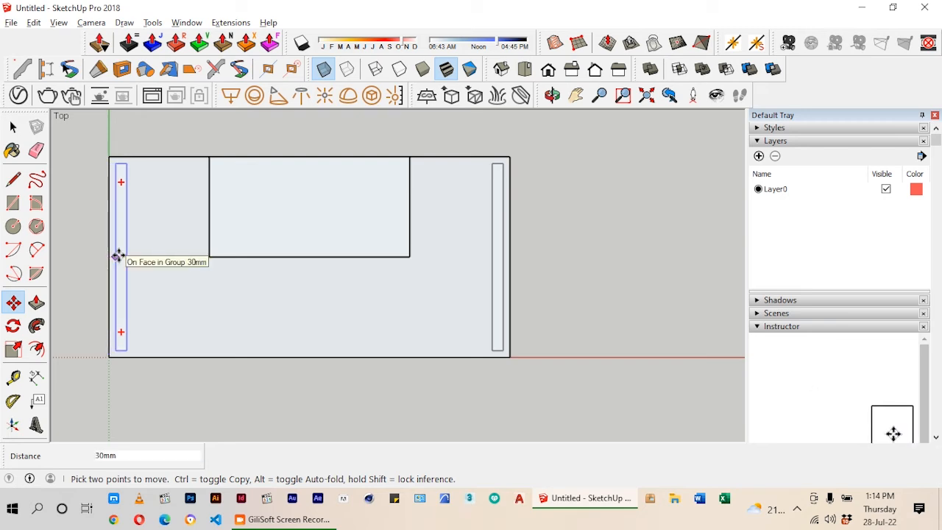
type("30")
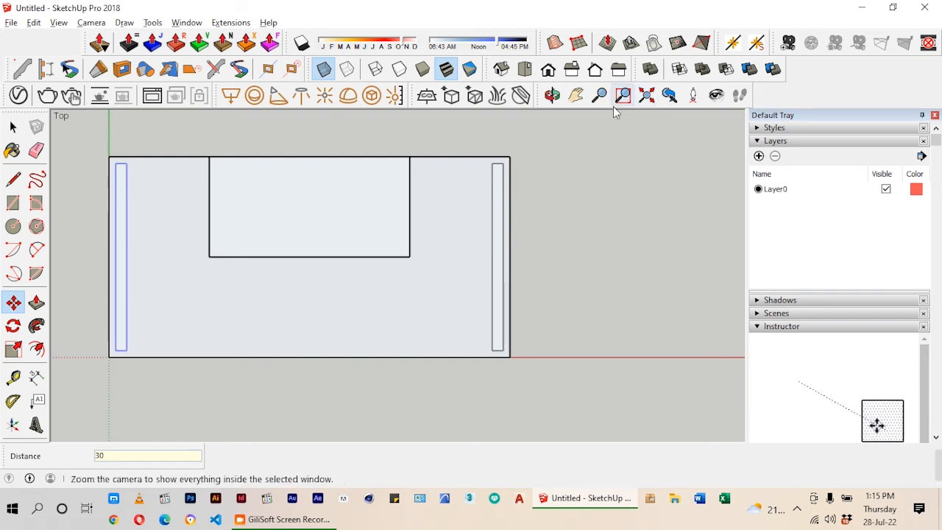
- Examine how both legs meet the desktop in the isometric view and in the front view
left_click(500, 71)
scroll(347, 231, "down", 2)
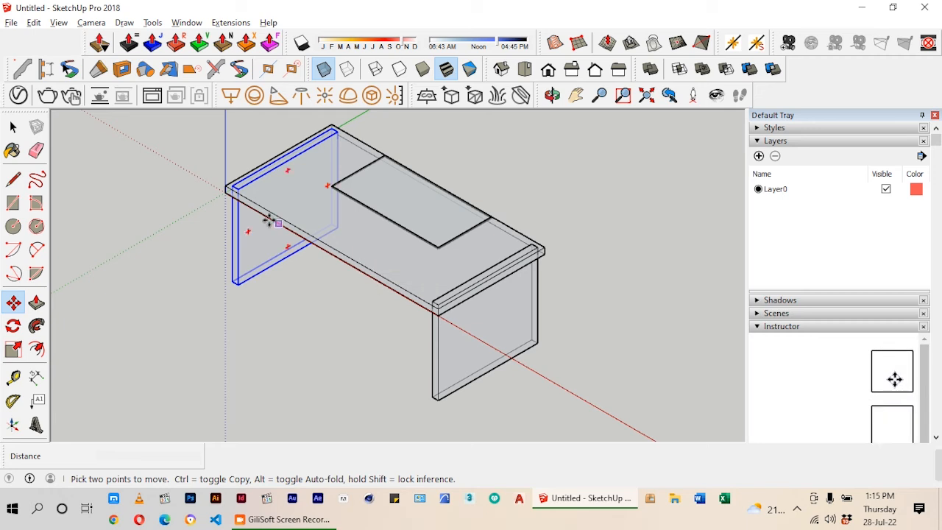
scroll(212, 191, "up", 1)
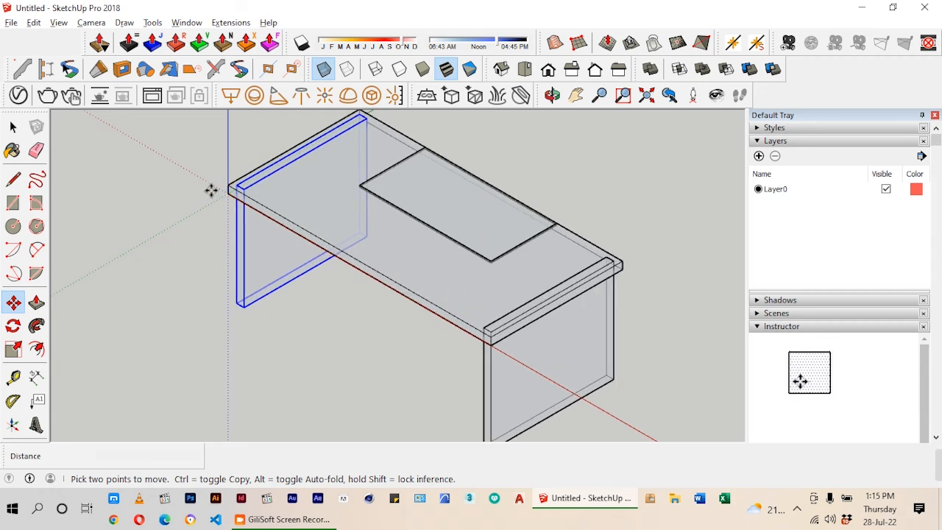
left_click(548, 72)
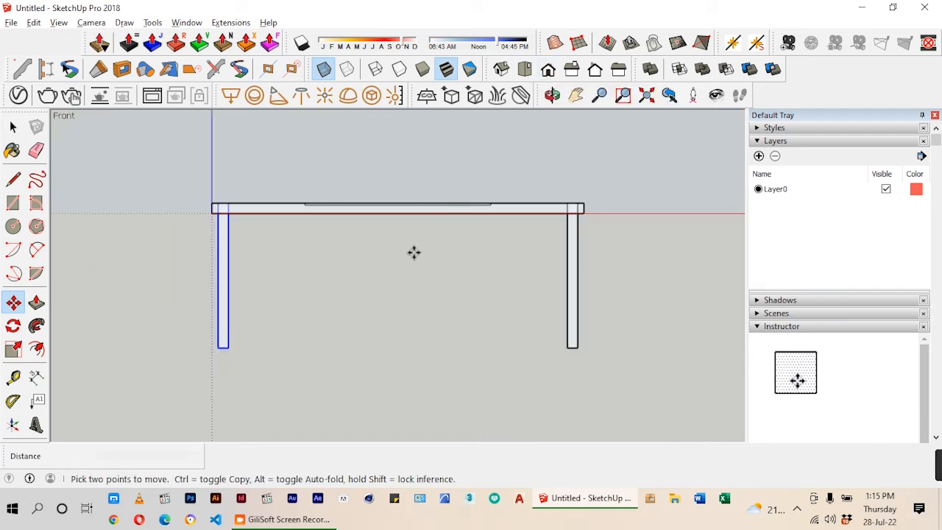
scroll(415, 252, "down", 3)
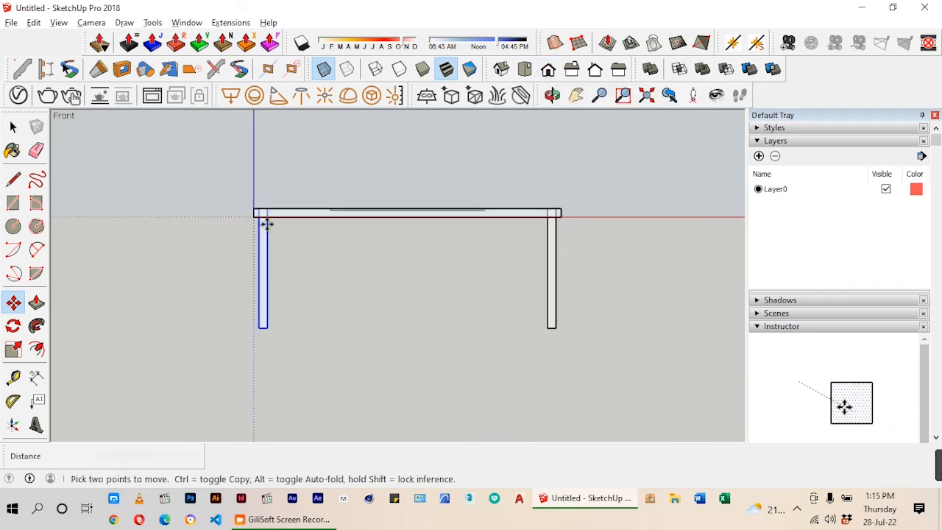
left_click(12, 127)
scroll(447, 270, "up", 1)
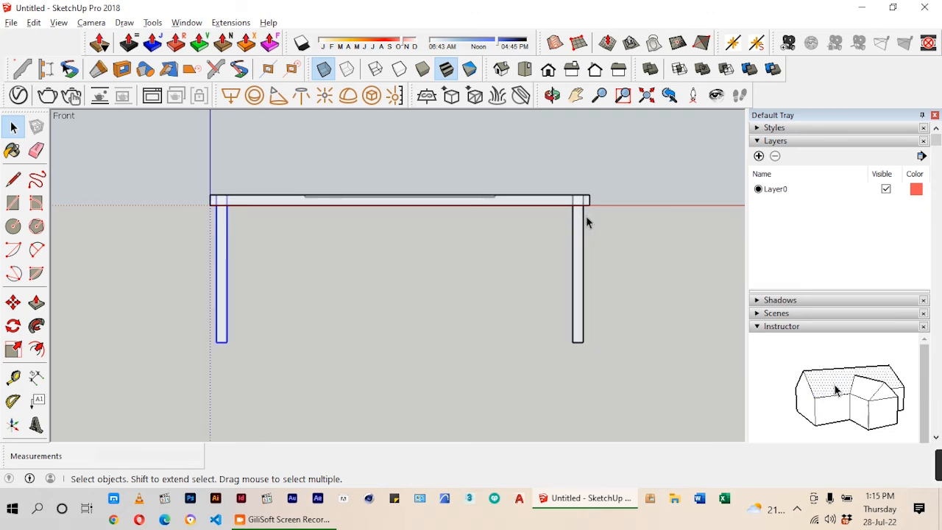
- Select both legs in the front view and move them down along the blue axis until their tops meet the desktop's underside
scroll(587, 224, "down", 1)
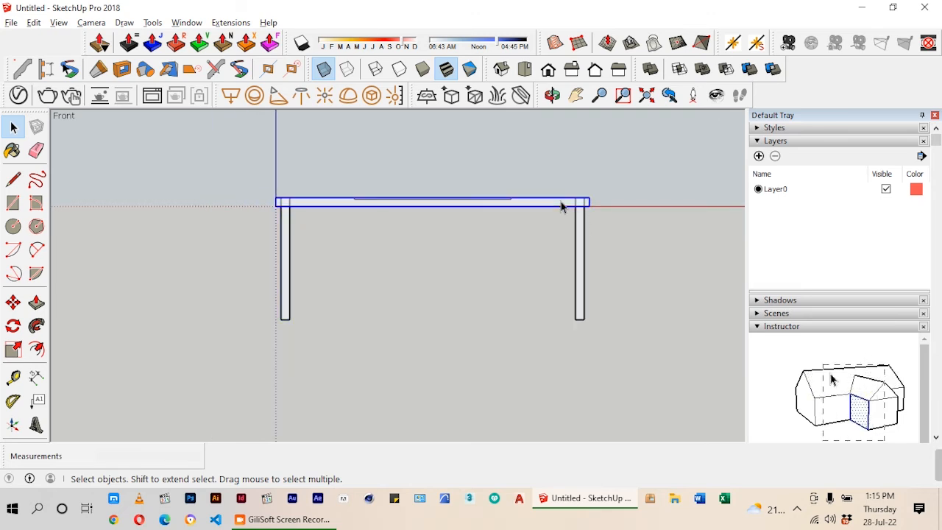
left_click(537, 251)
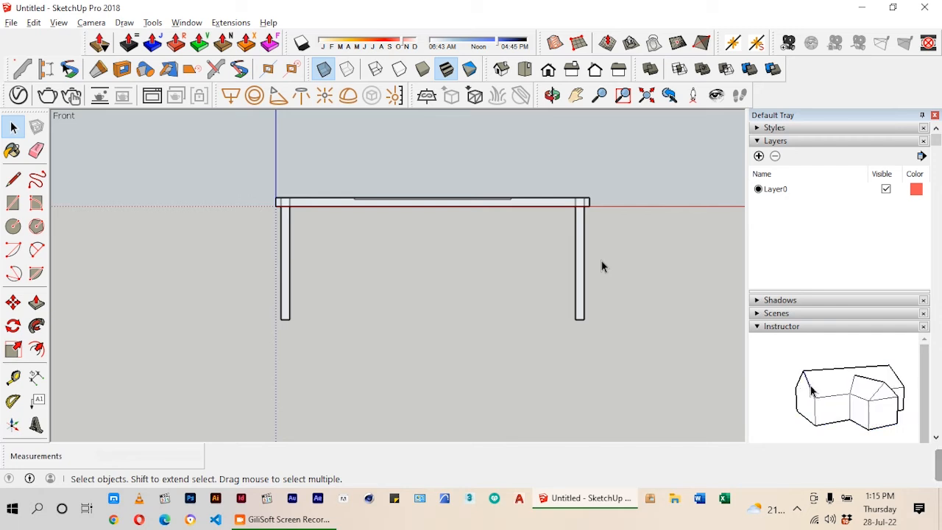
left_click_drag(276, 369, 276, 370)
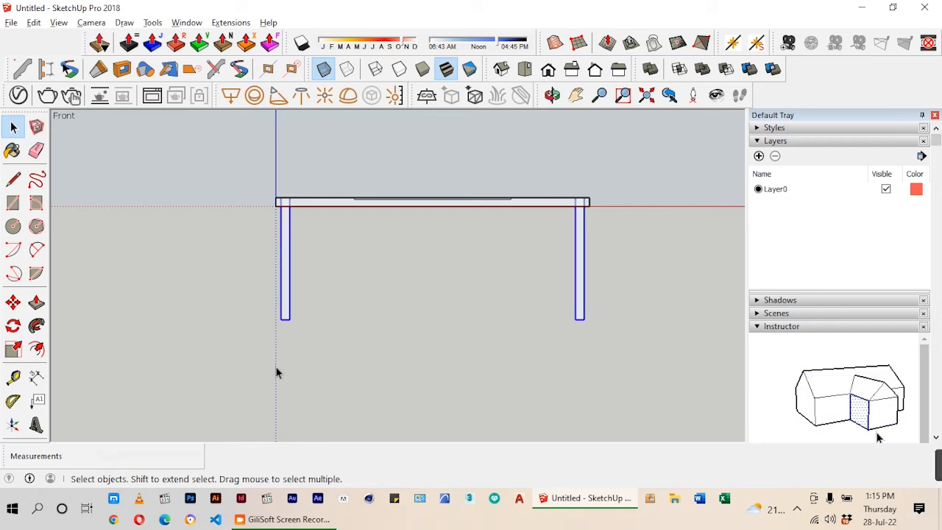
scroll(574, 210, "up", 3)
key("m")
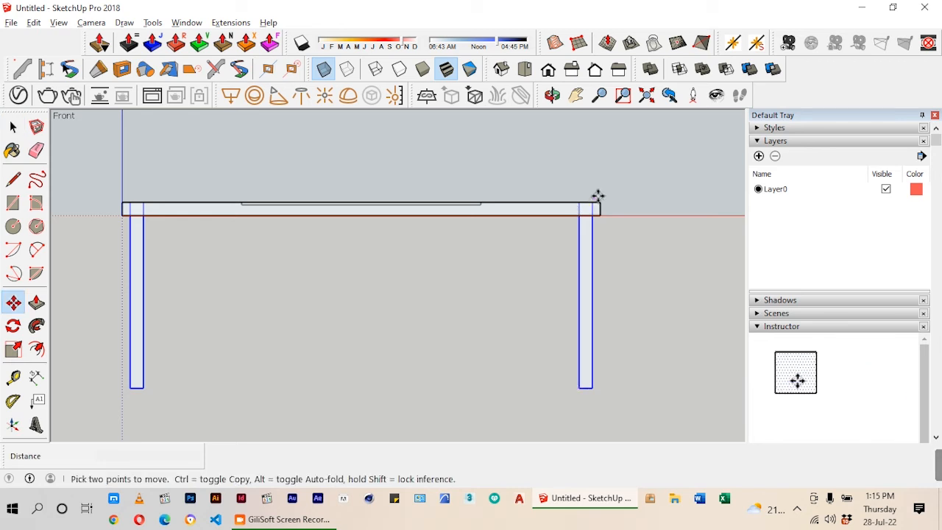
scroll(578, 206, "up", 4)
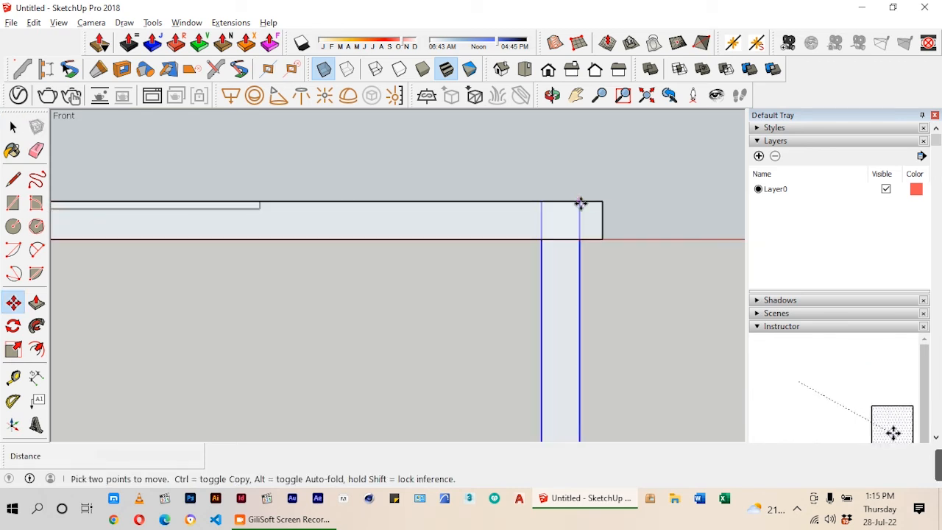
left_click(580, 203)
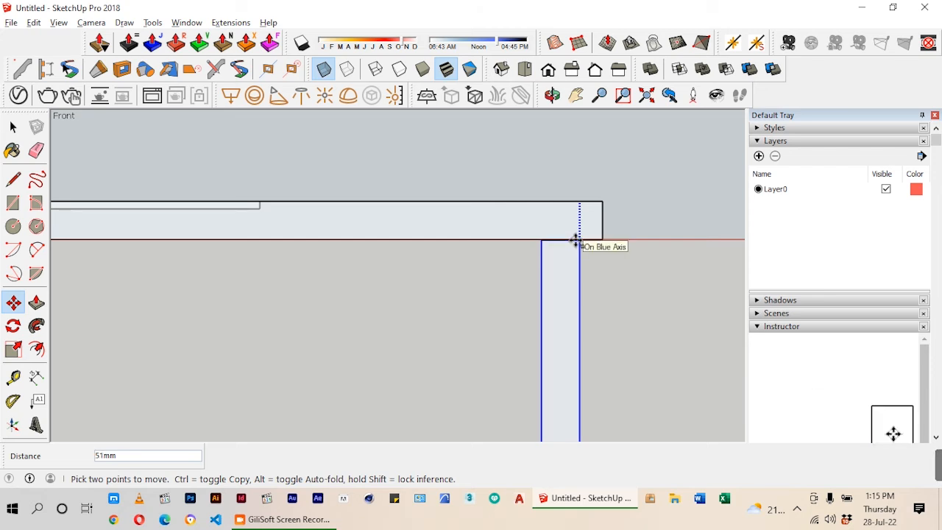
left_click(577, 241)
scroll(556, 206, "down", 5)
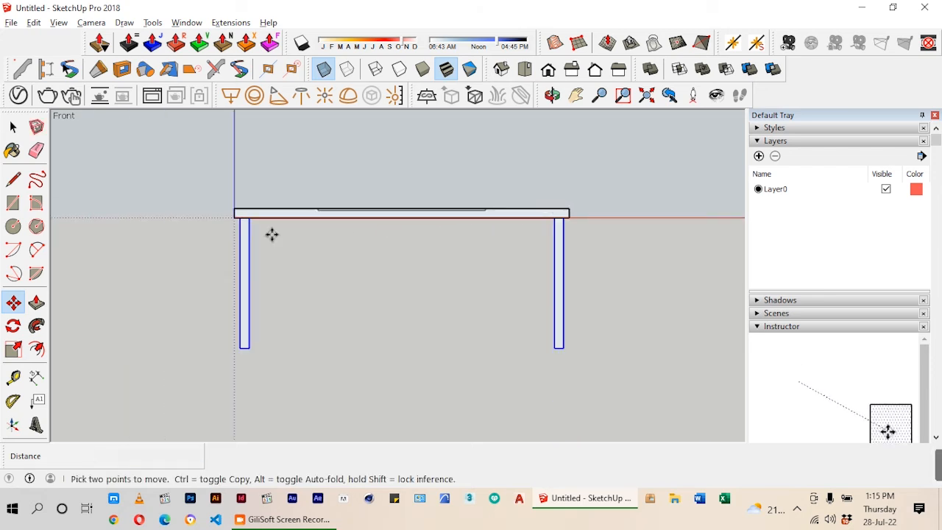
- Select the whole desk and move it up along the blue axis until the leg bottoms rest on the ground plane
left_click(12, 127)
scroll(462, 249, "down", 2)
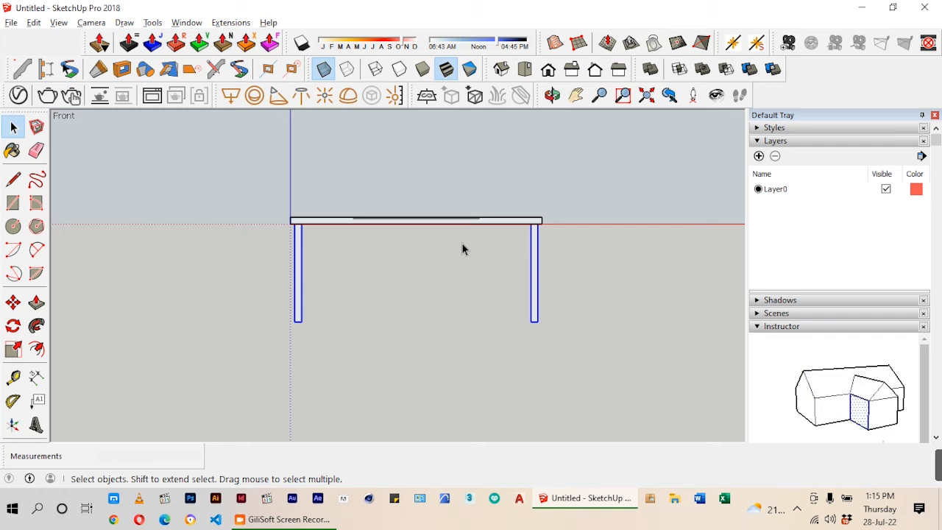
left_click(639, 177)
left_click_drag(590, 179, 236, 396)
key("m")
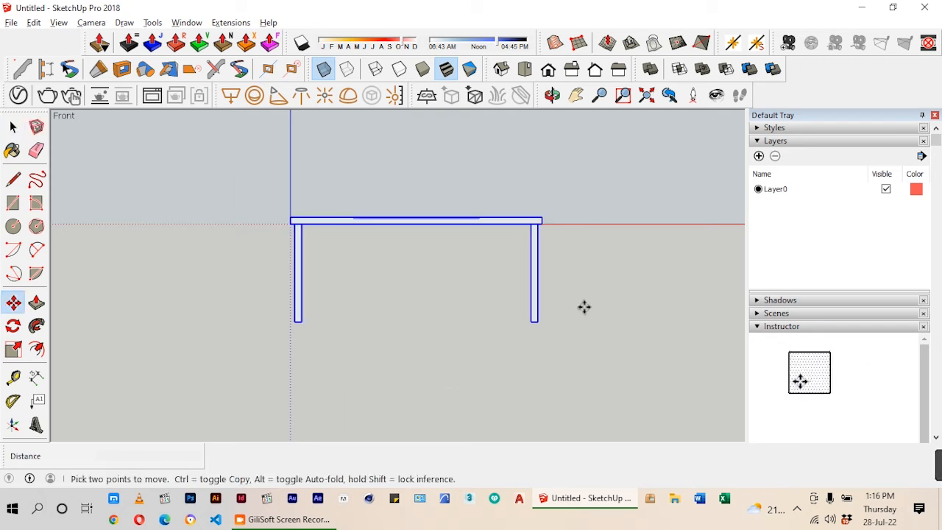
left_click(534, 321)
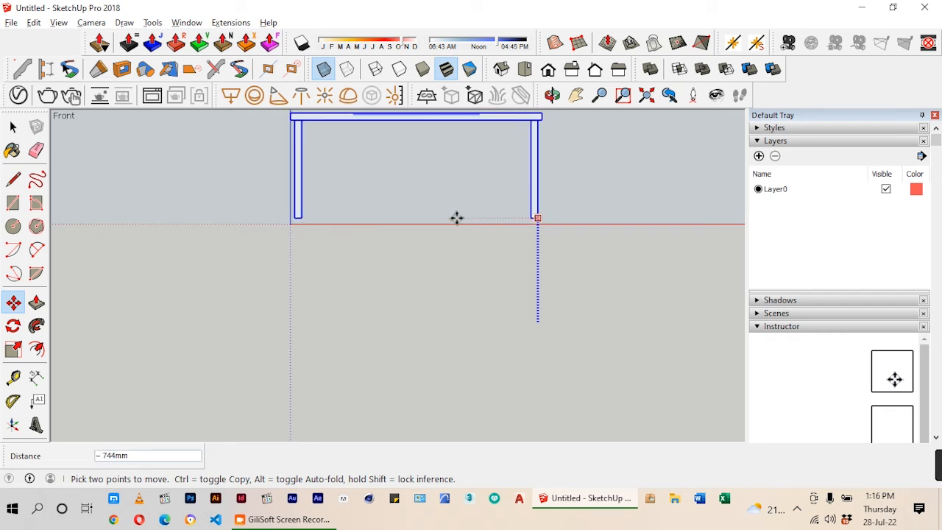
left_click(291, 225)
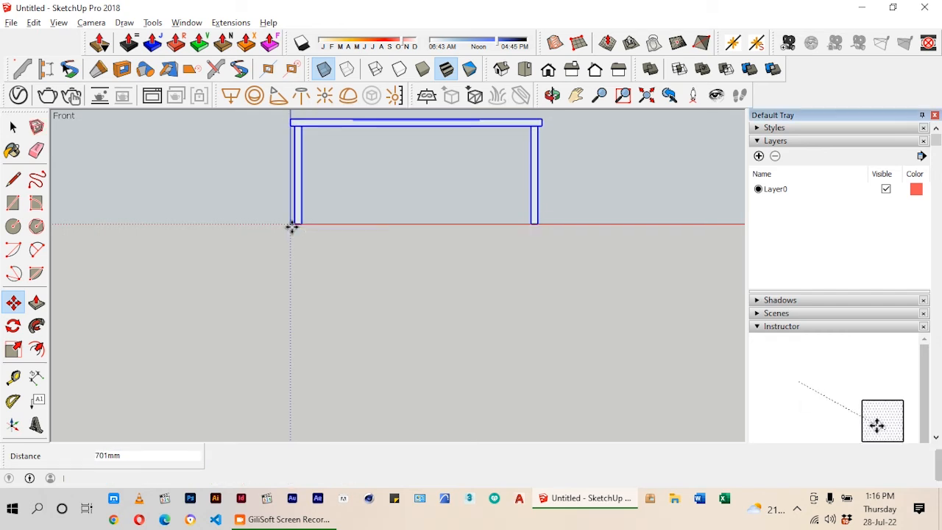
- Show the desk in the isometric view, turn off X-ray display and clear the selection
left_click(427, 96)
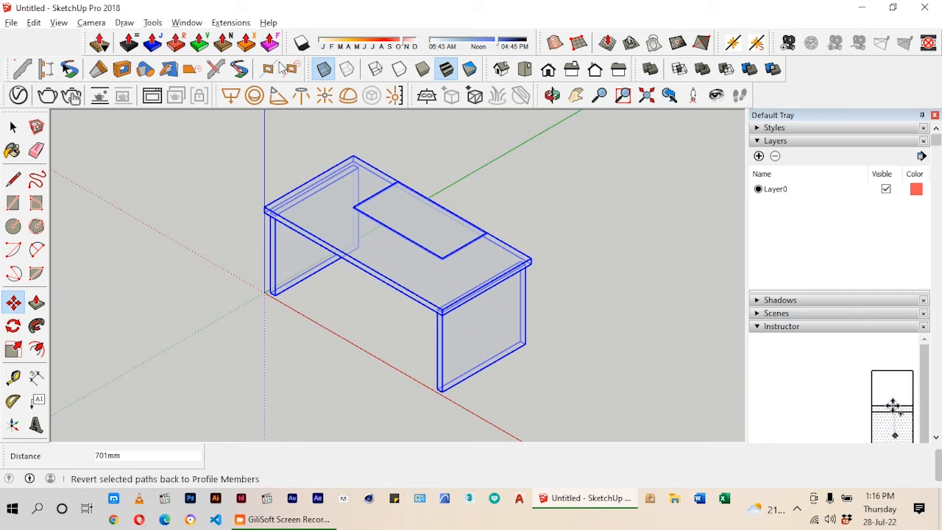
left_click(324, 70)
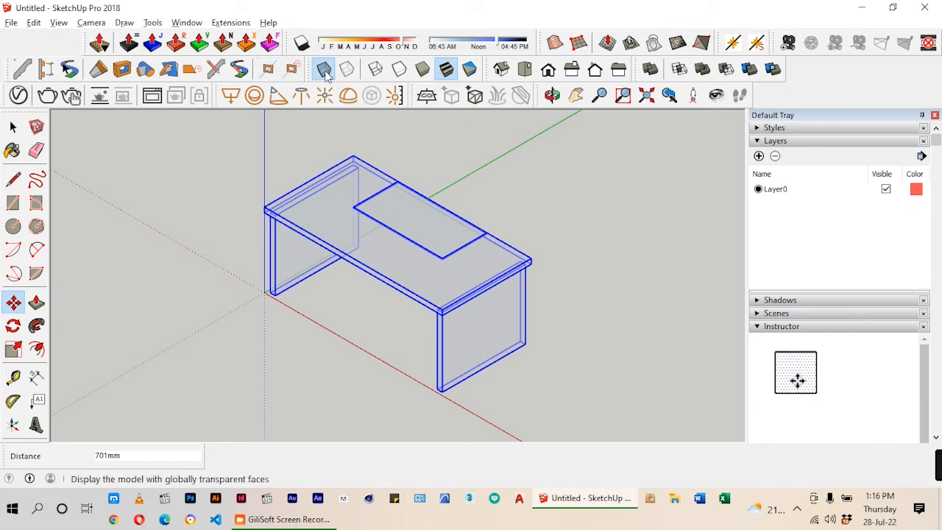
left_click(12, 126)
left_click(97, 176)
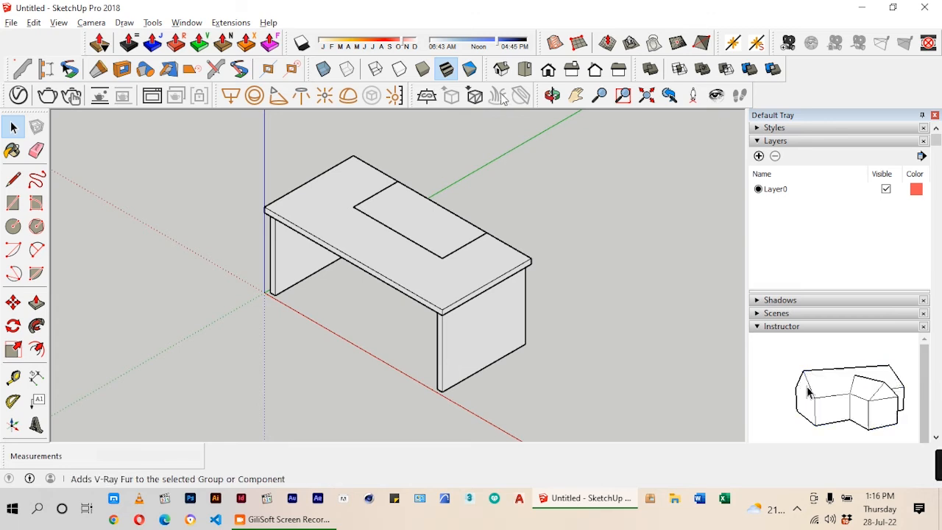
- Measure the clear distance between the inner faces of the two legs at floor level in the front view
left_click(548, 69)
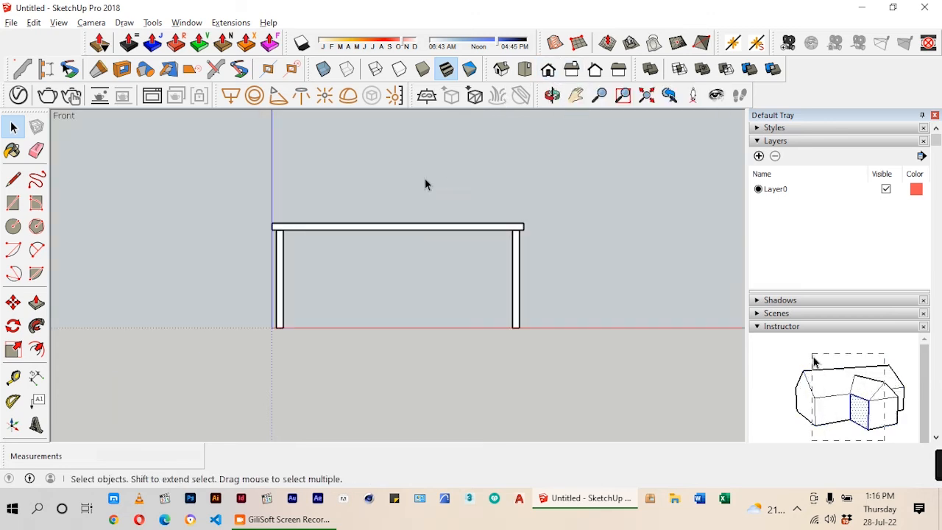
scroll(454, 281, "down", 1)
scroll(351, 265, "up", 2)
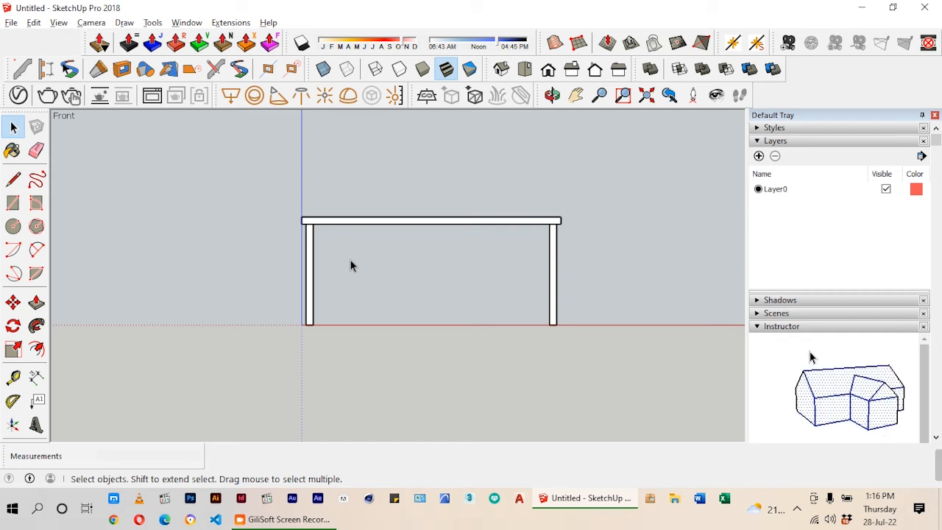
key("t")
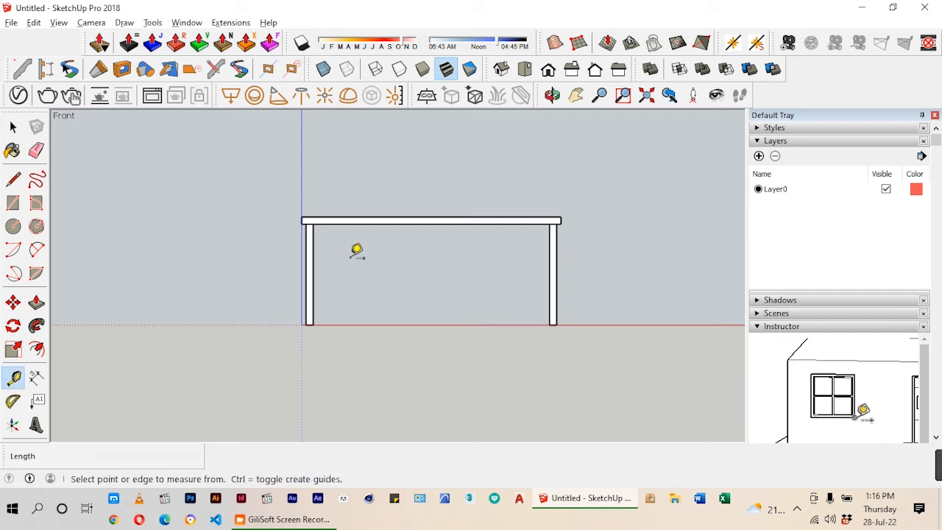
scroll(391, 215, "up", 2)
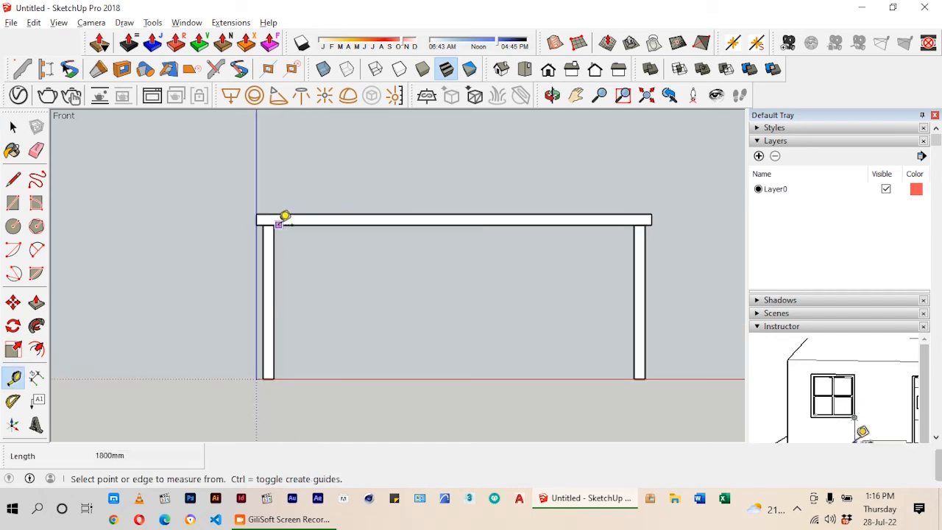
left_click(273, 379)
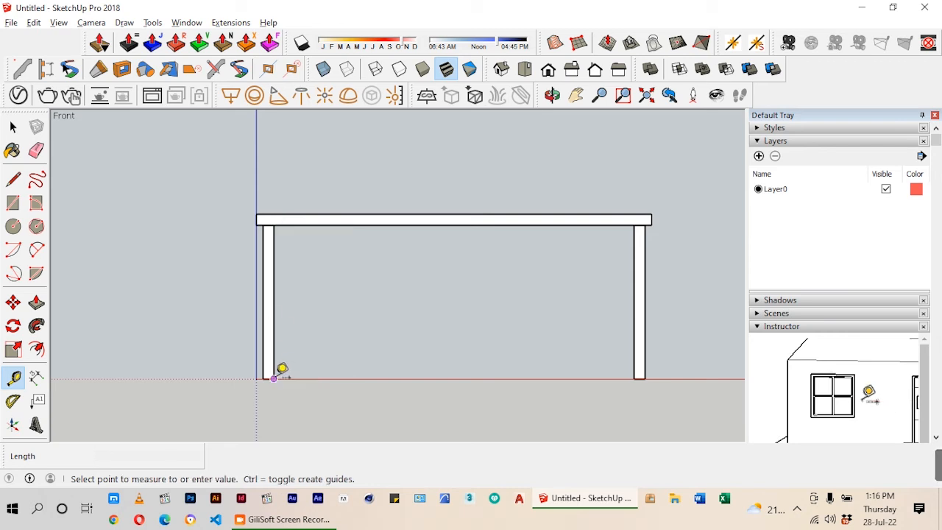
left_click(636, 377)
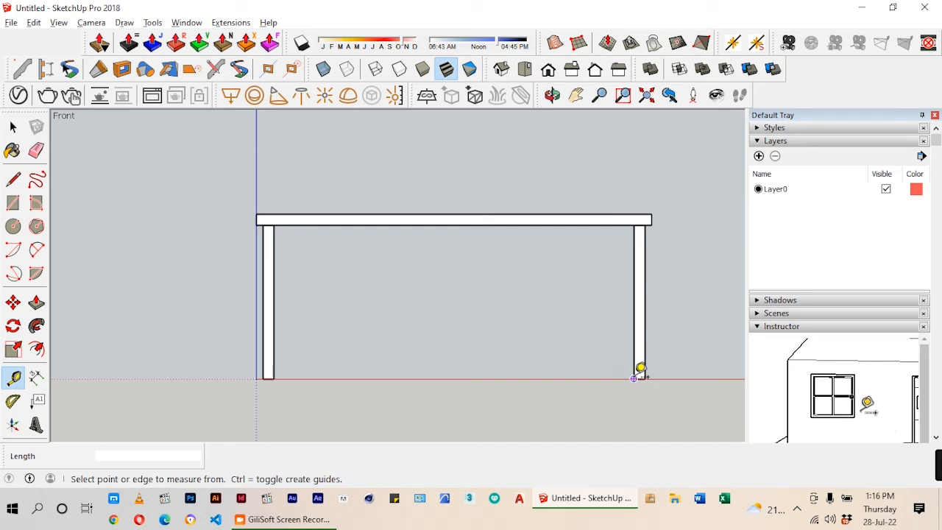
- Draw a 1640 by 500 mm vertical rectangle beside the desk in the front view
scroll(209, 208, "down", 2)
left_click(12, 203)
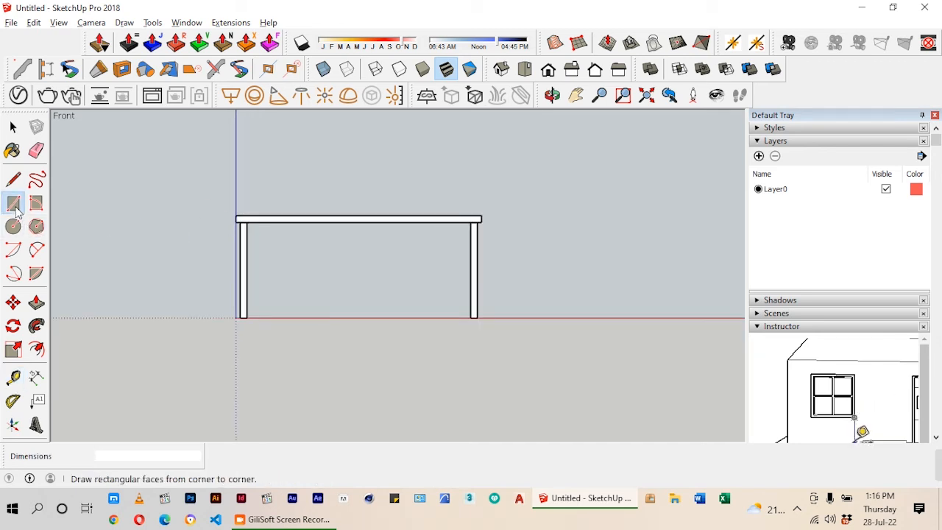
left_click(509, 221)
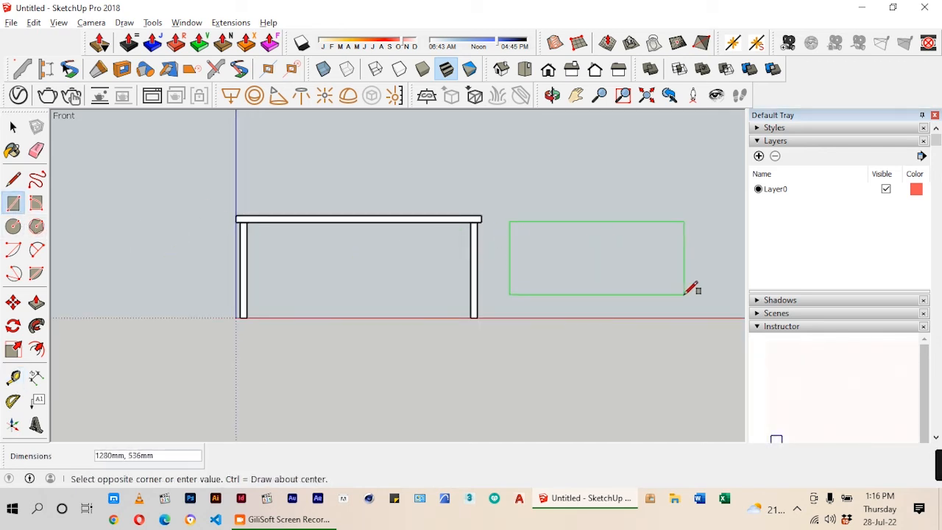
type("1")
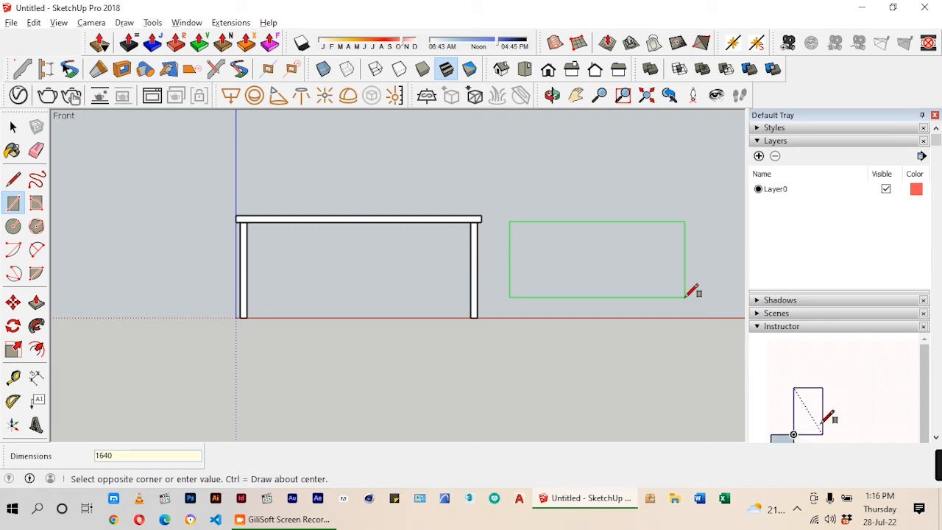
type("640")
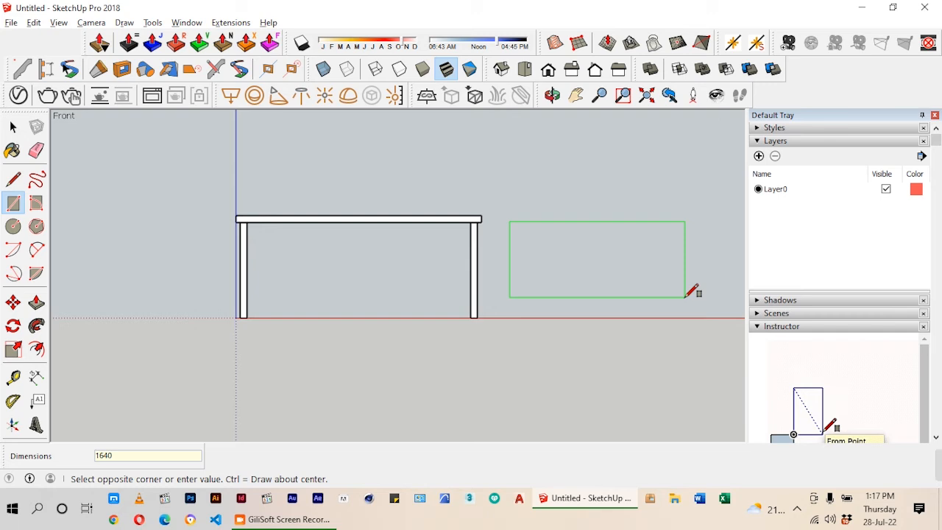
type(",")
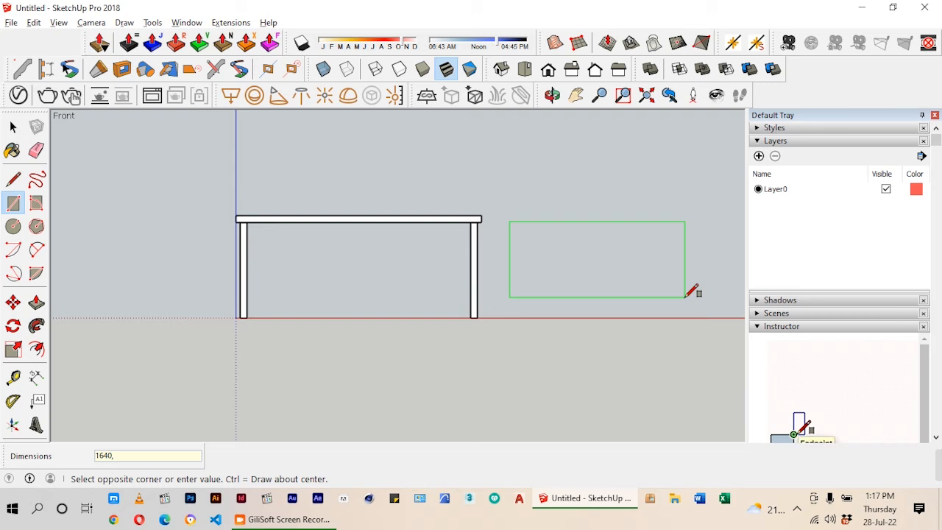
type("500")
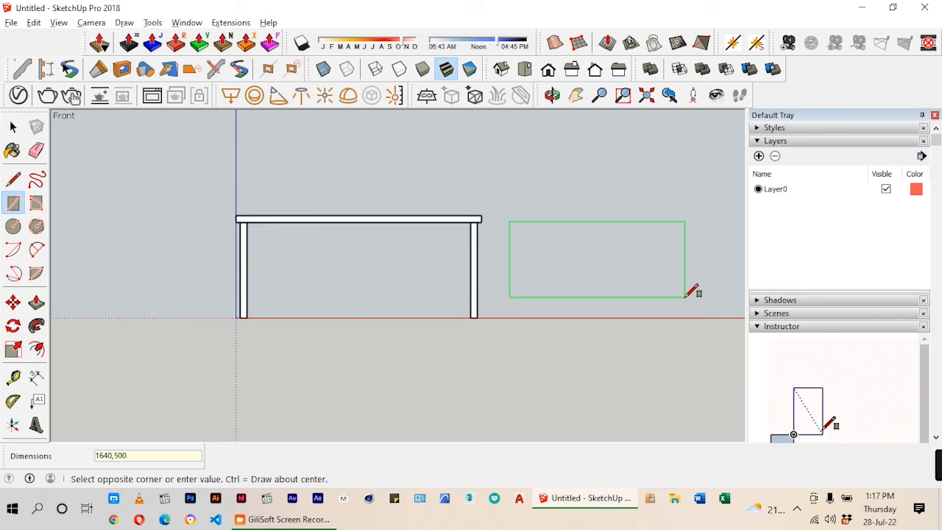
key("Return")
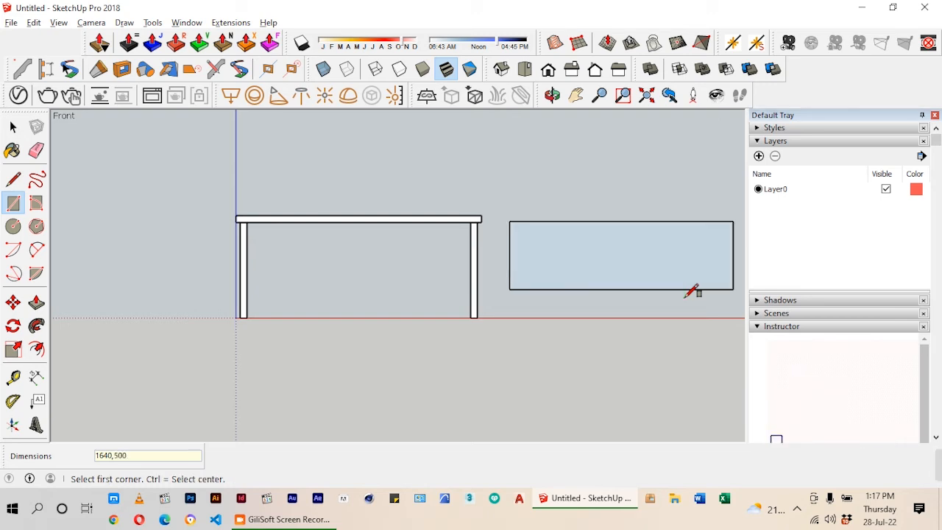
scroll(423, 307, "down", 2)
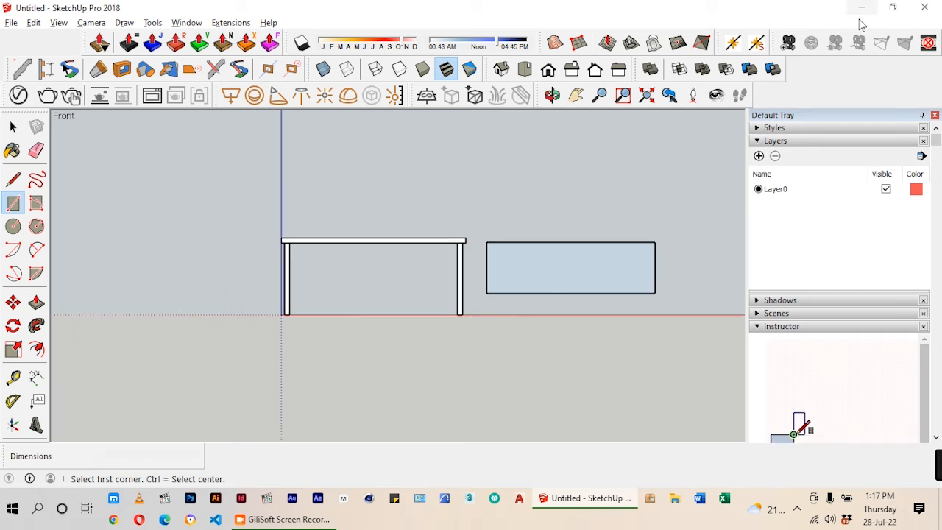
- Push/pull the new rectangle's face 18 mm to form a thin panel
left_click(500, 68)
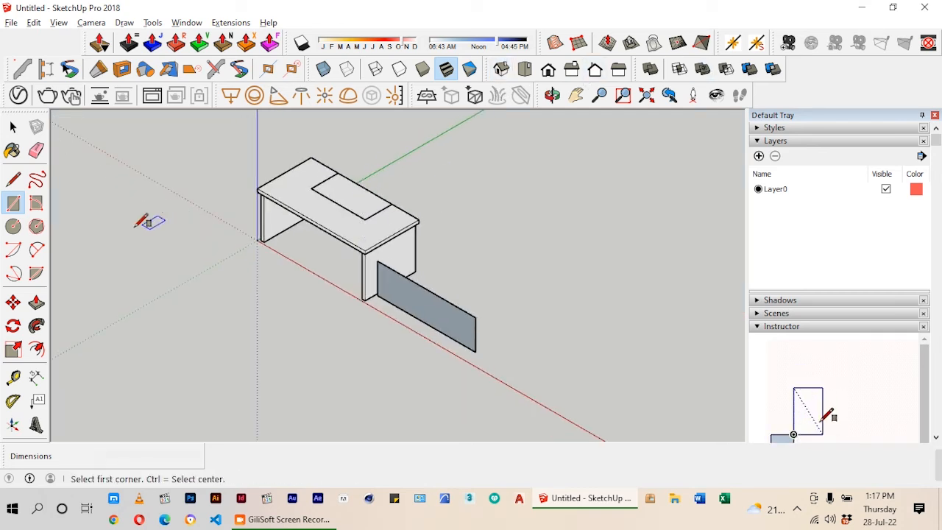
left_click(36, 302)
scroll(427, 340, "up", 3)
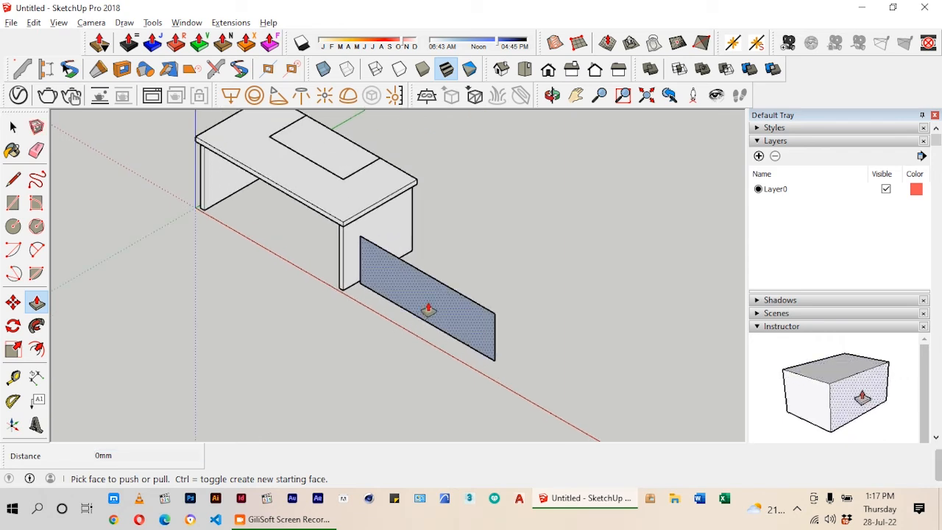
left_click(425, 312)
type("1")
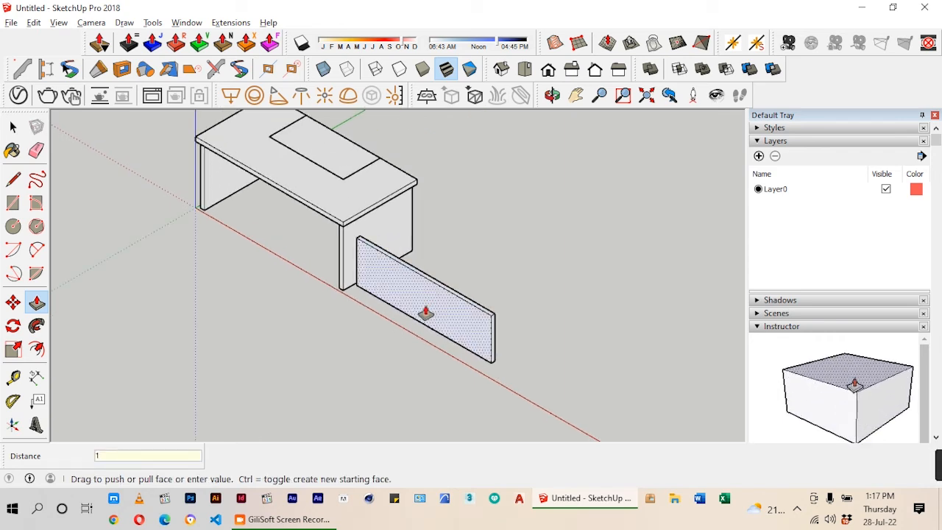
type("8")
key("Return")
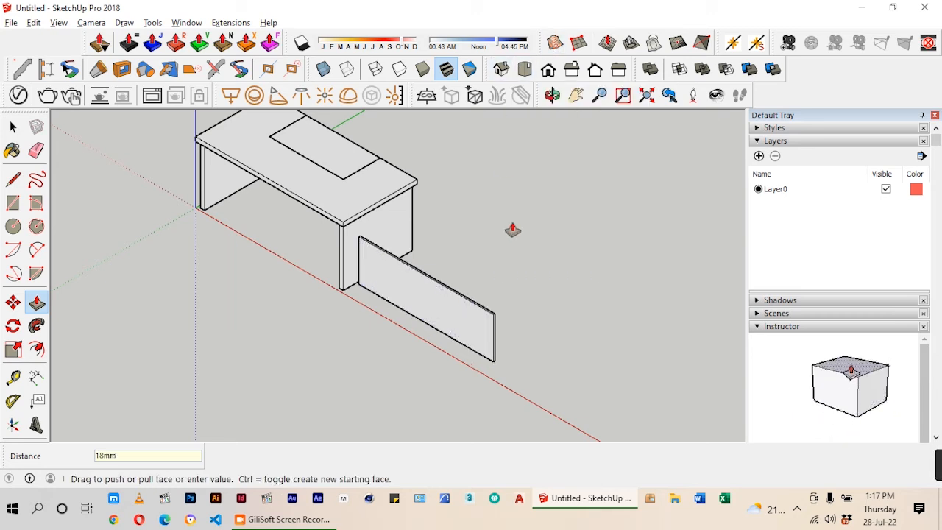
- Select all of the 18 mm panel's geometry and make it a group
key("o")
left_click_drag(473, 319, 598, 293)
left_click(12, 127)
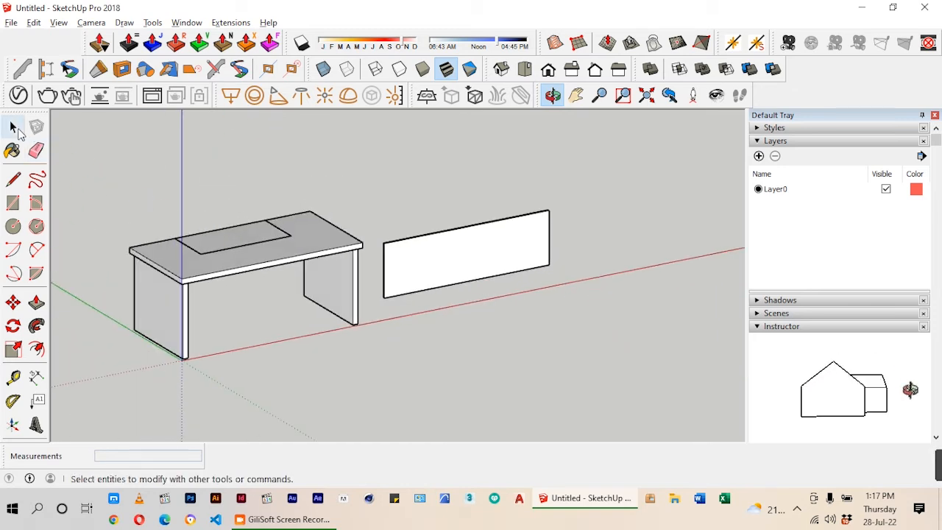
left_click_drag(423, 341, 379, 365)
right_click(444, 273)
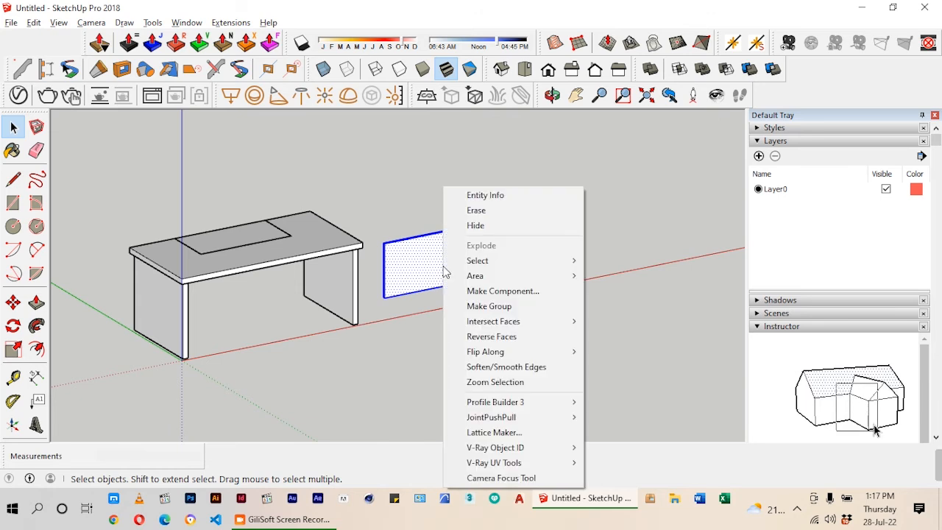
left_click(489, 306)
left_click(549, 189)
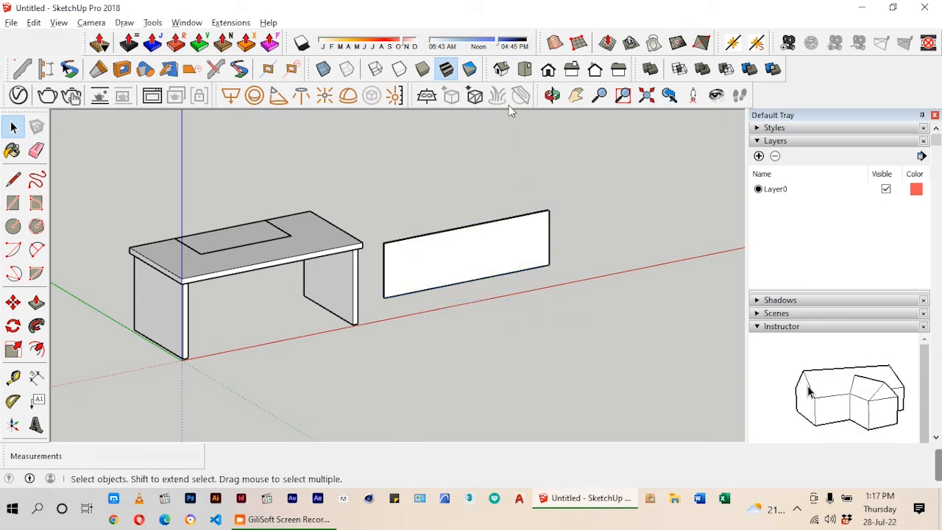
- In the top view with X-ray on, move the 18 mm panel by its end corner to the inner front corner of the desk's leg
left_click(525, 70)
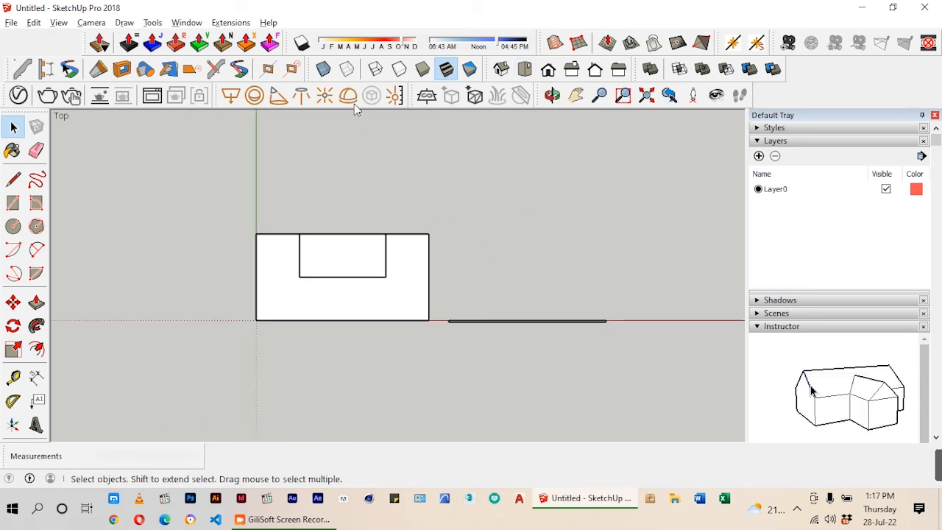
left_click(324, 70)
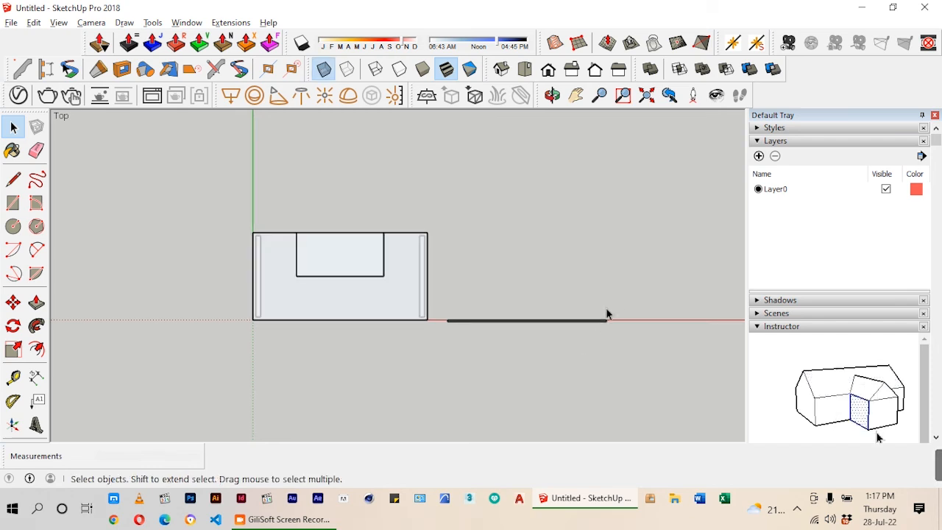
left_click_drag(626, 302, 567, 345)
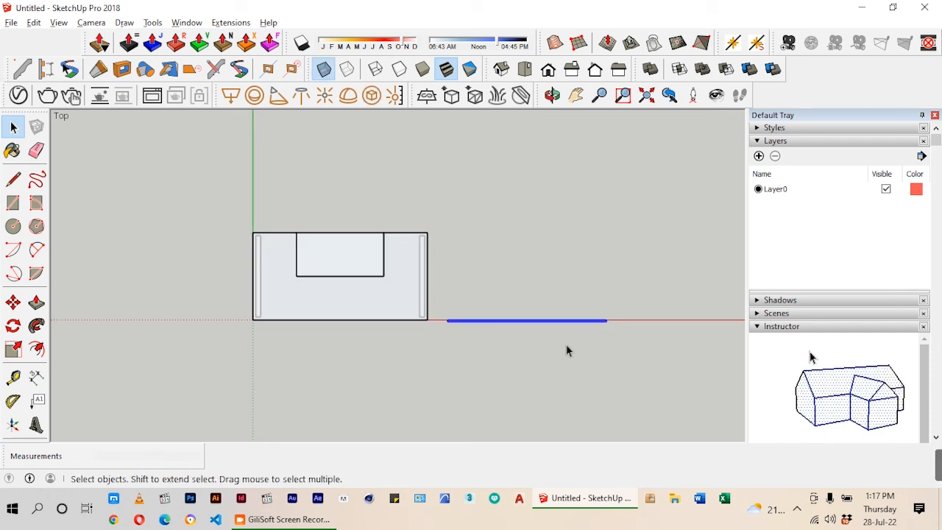
key("m")
scroll(596, 299, "up", 4)
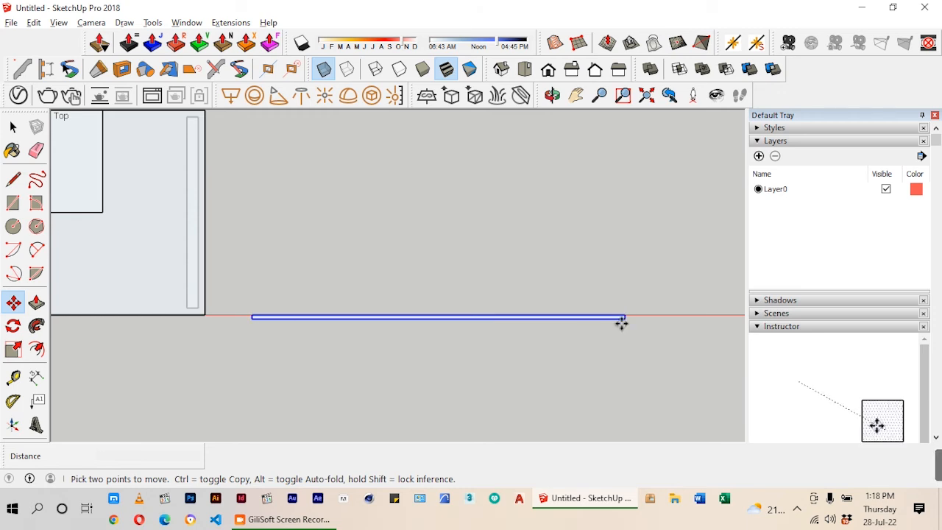
left_click(621, 323)
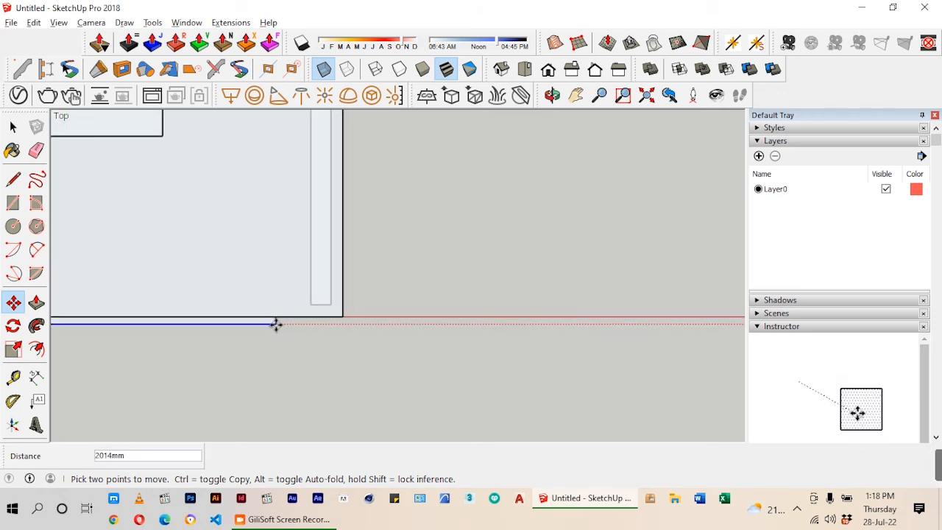
scroll(272, 296, "up", 3)
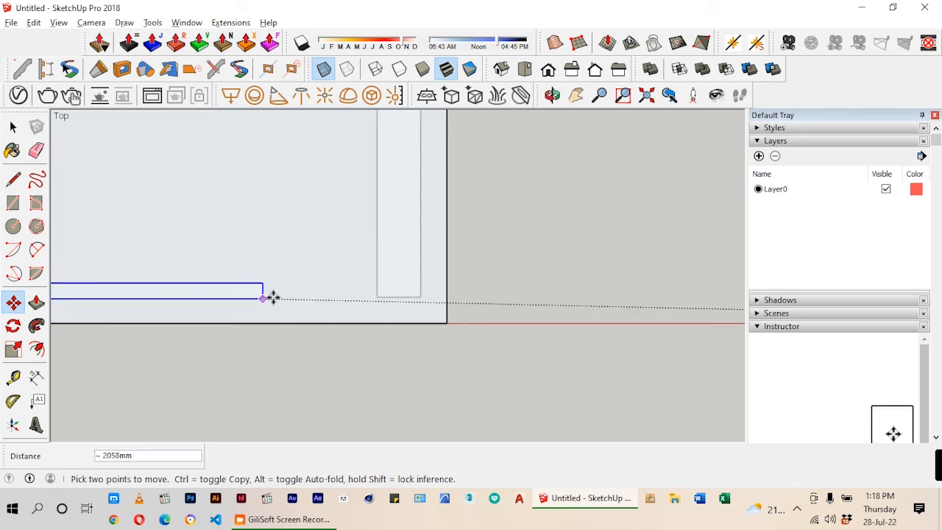
left_click(385, 301)
scroll(605, 328, "down", 3)
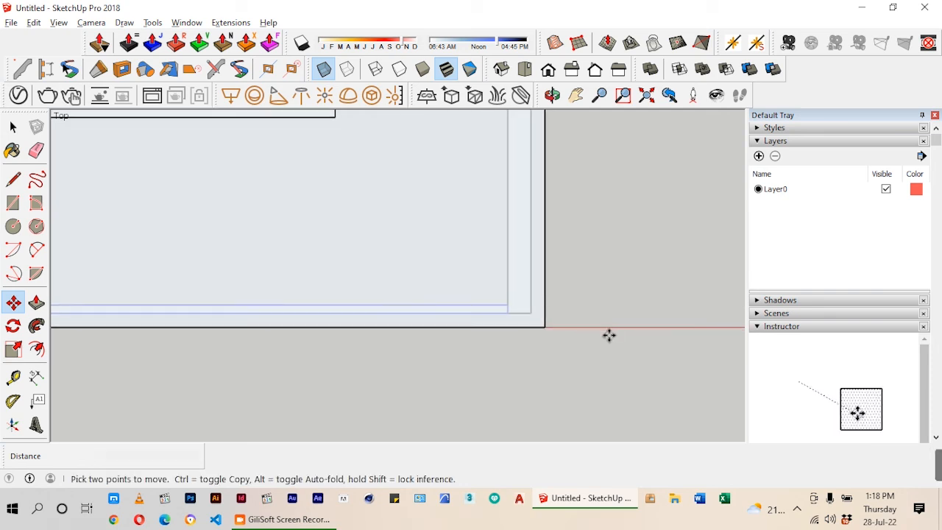
scroll(609, 334, "down", 2)
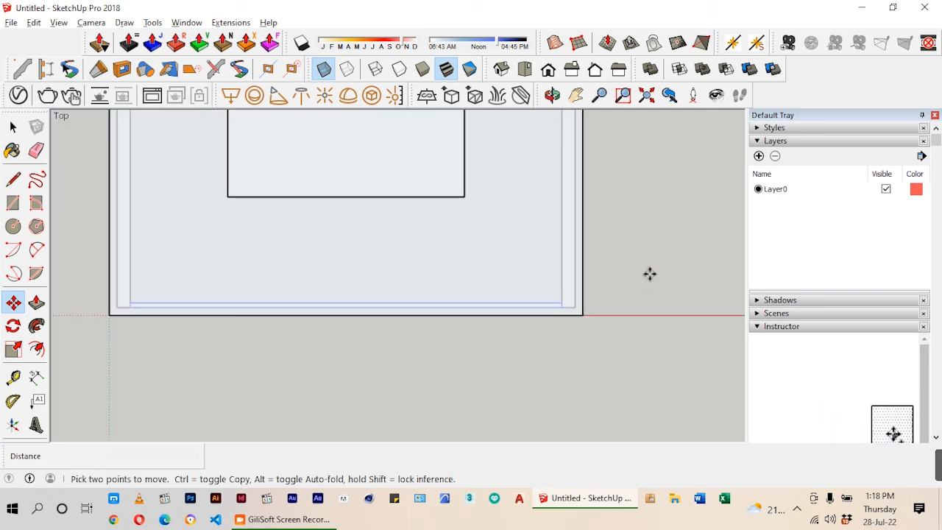
- Move the panel 100 mm back from the desk's front edge along the green axis
scroll(305, 323, "up", 1)
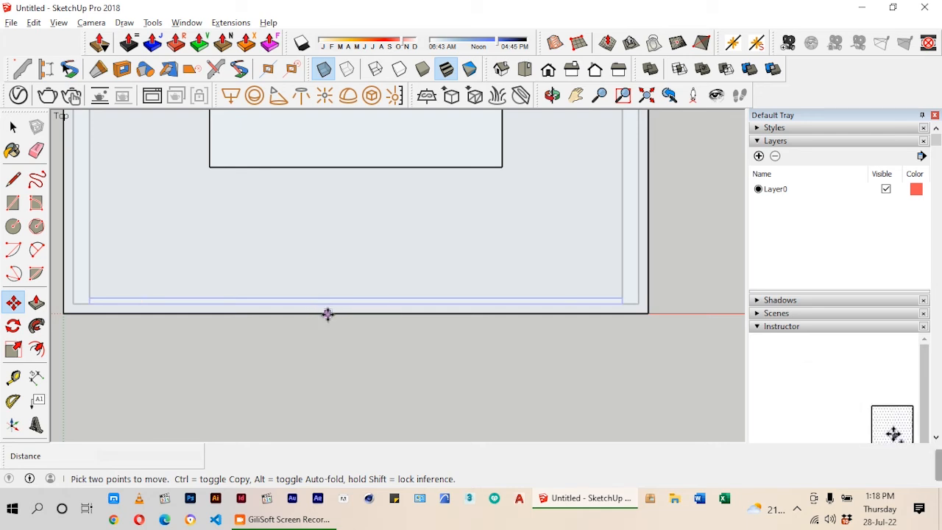
left_click(343, 303)
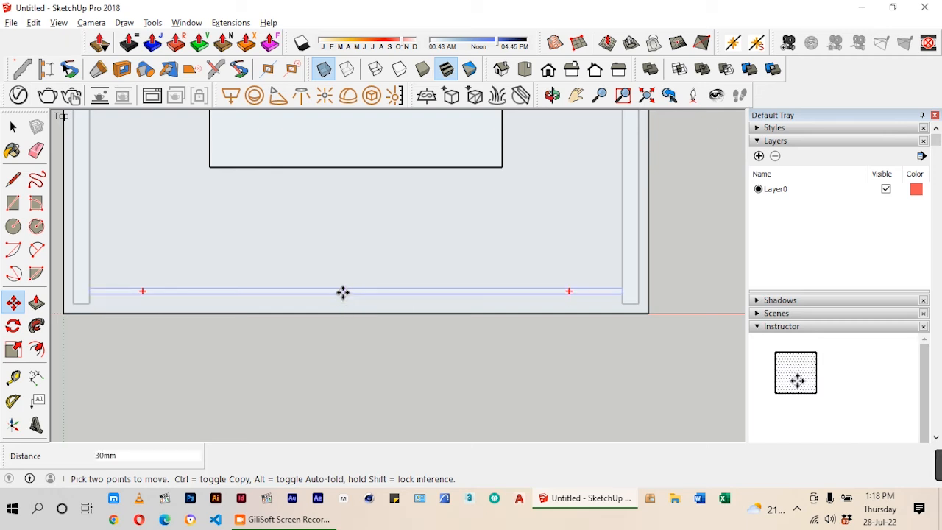
type("1")
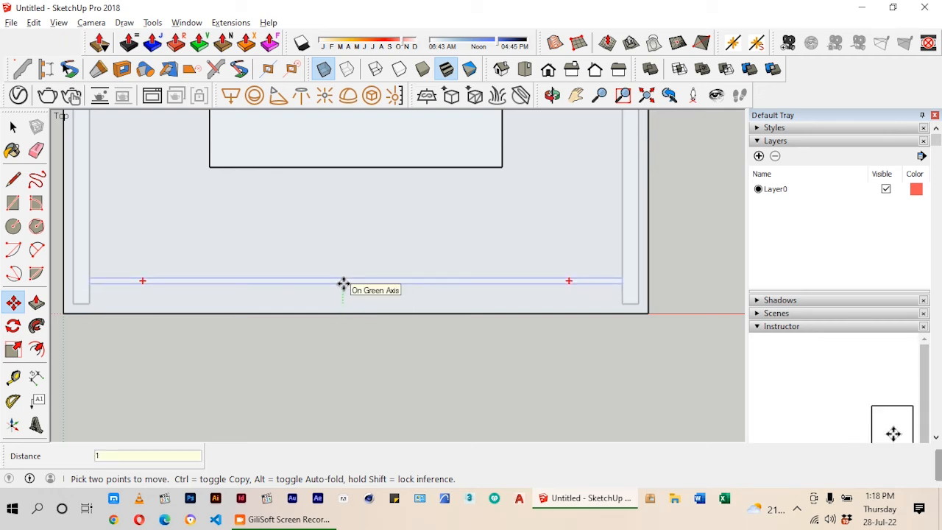
type("00")
key("Return")
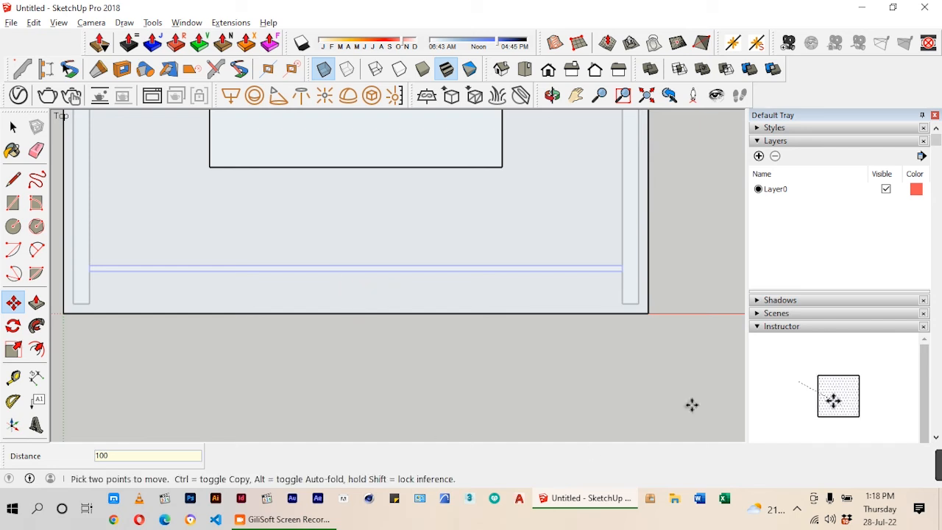
- Deselect the panel and measure the gap between the floor and its lower edge in the front view
left_click(548, 70)
scroll(456, 267, "down", 2)
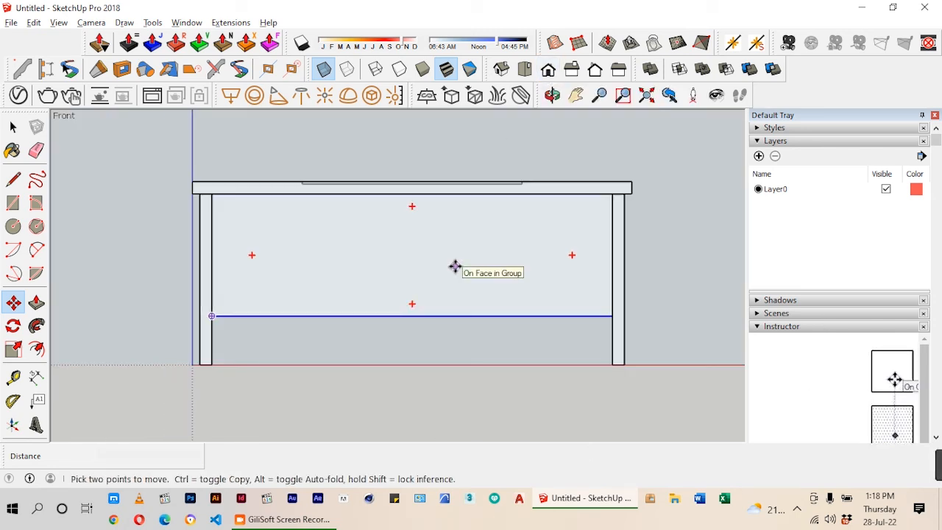
left_click(14, 128)
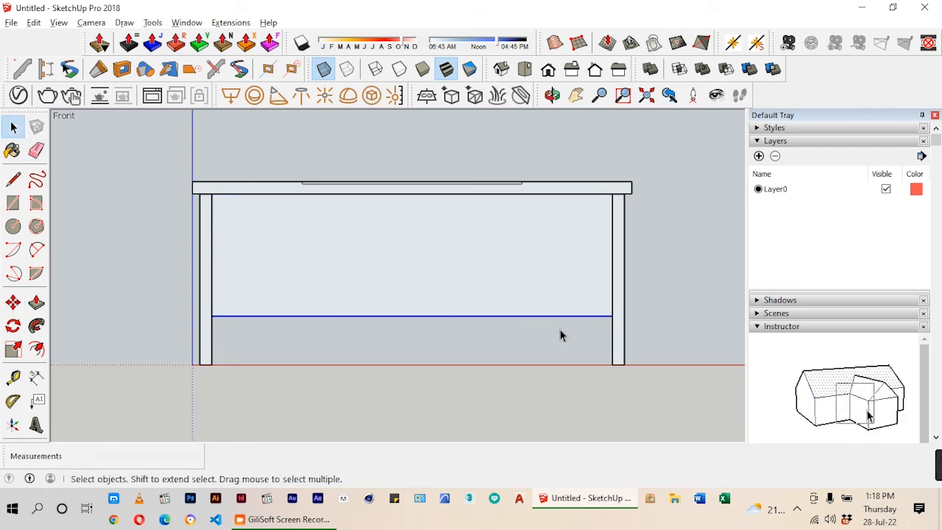
scroll(498, 282, "down", 1)
scroll(500, 383, "up", 1)
left_click(508, 370)
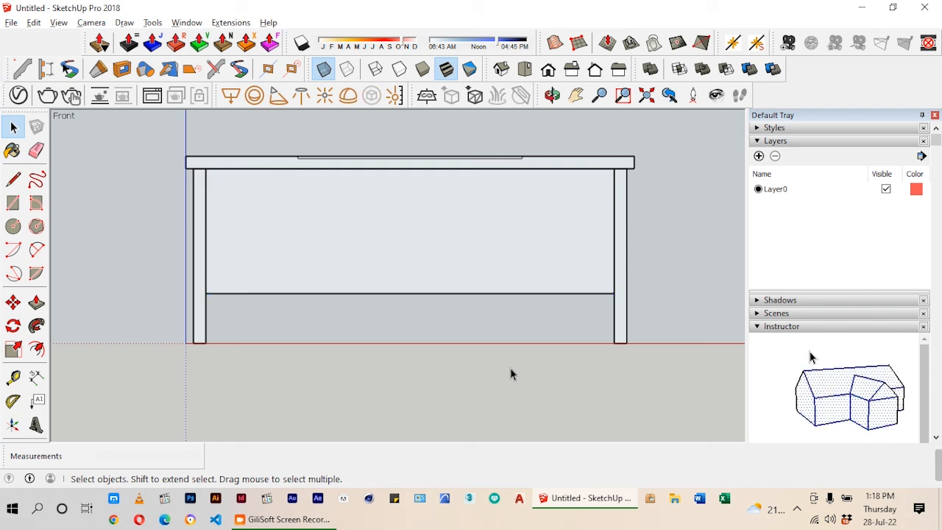
key("t")
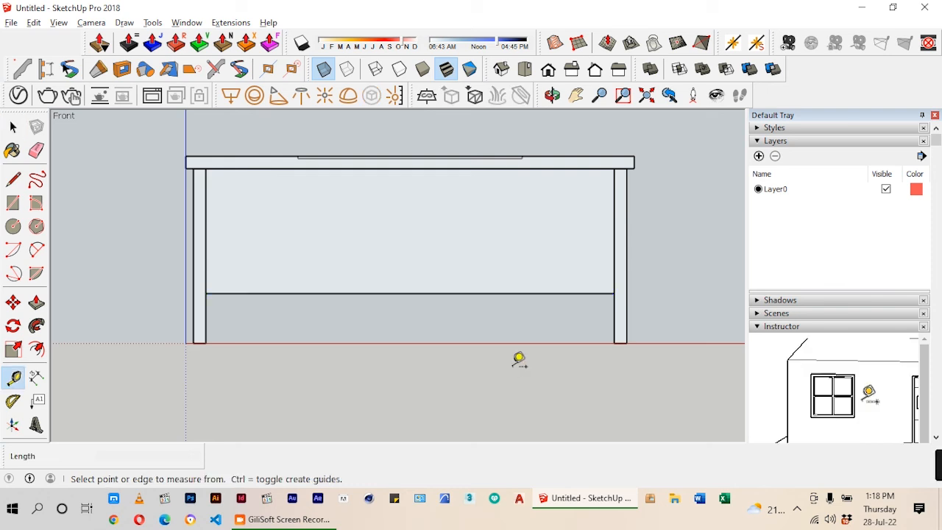
left_click(613, 342)
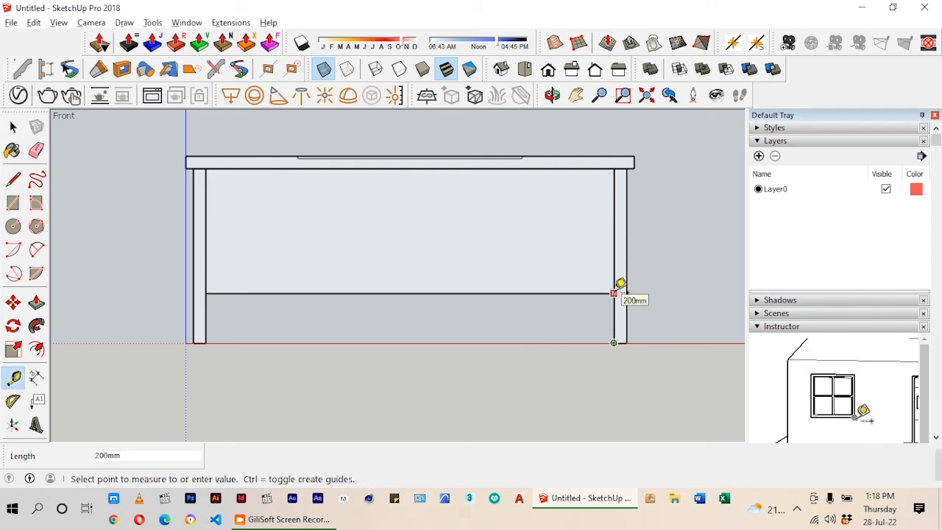
left_click(620, 284)
scroll(526, 347, "down", 2)
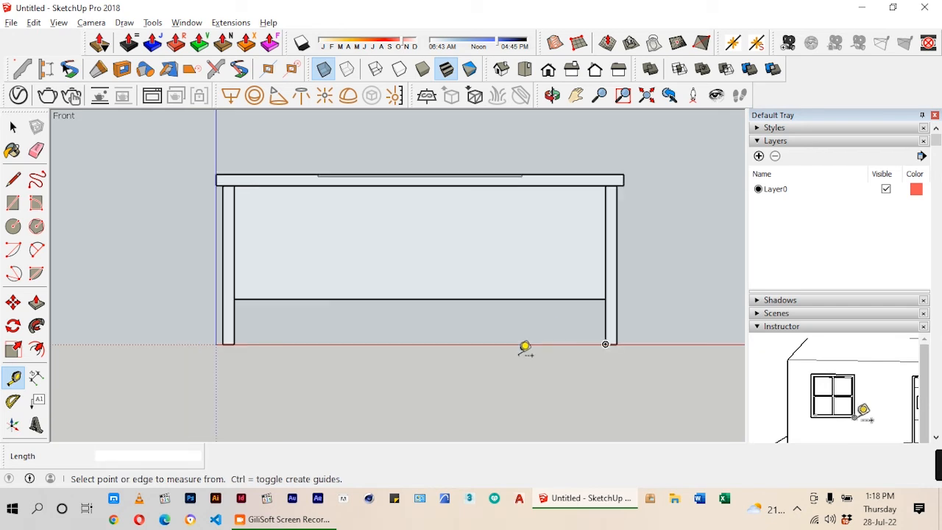
- Show the whole desk in the isometric view with X-ray turned off
left_click(501, 69)
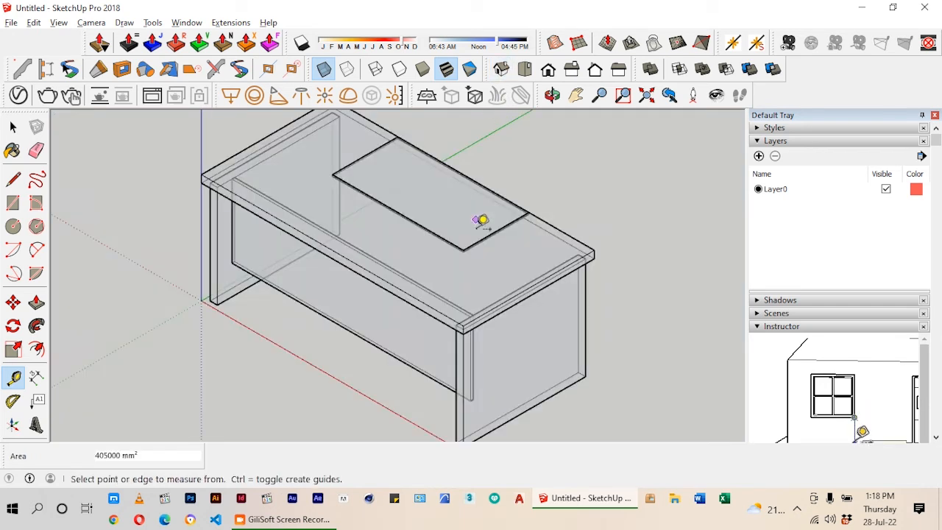
left_click(324, 69)
scroll(401, 337, "down", 2)
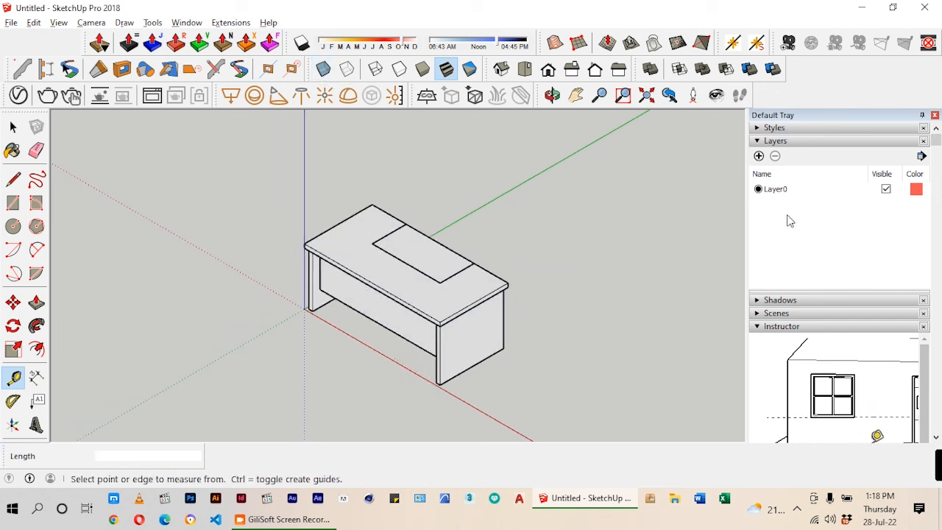
- Draw a 500 by 1000 mm rectangle on the ground, clear of the desk
scroll(315, 230, "down", 1)
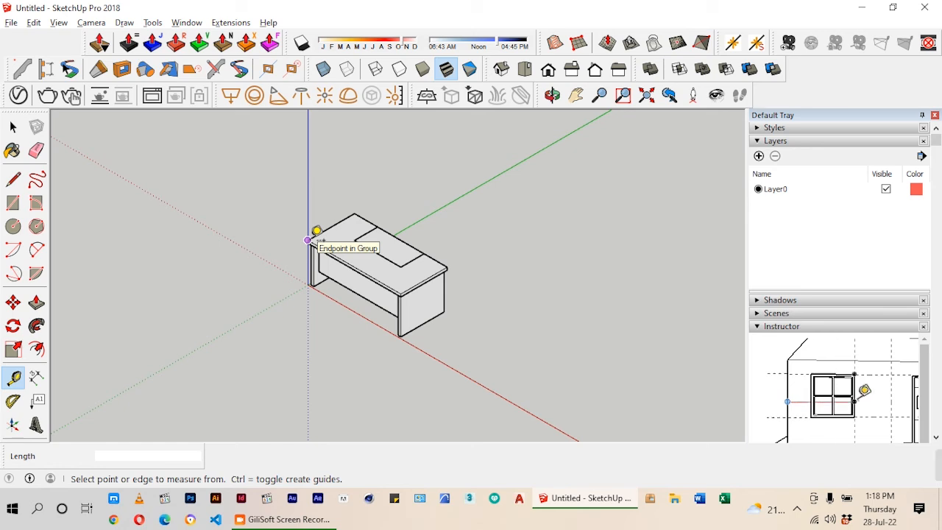
scroll(290, 284, "down", 1)
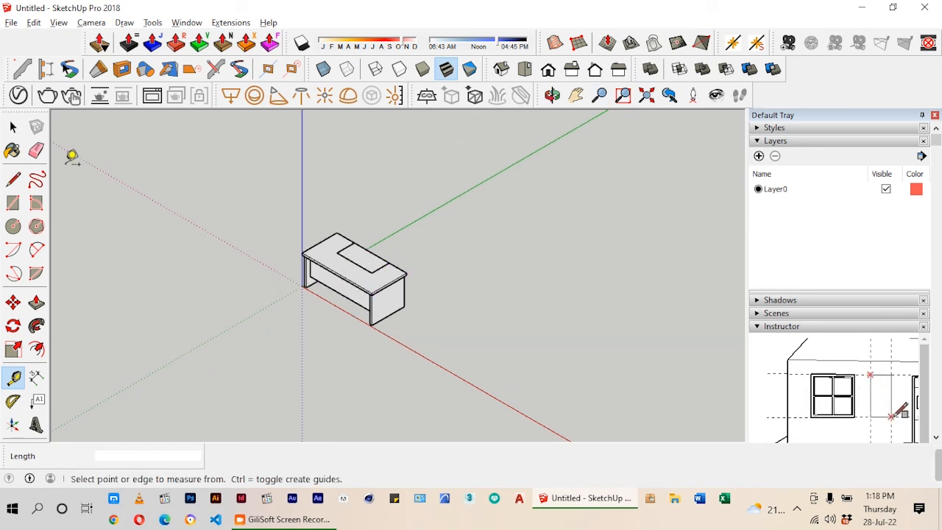
left_click(13, 202)
left_click(441, 238)
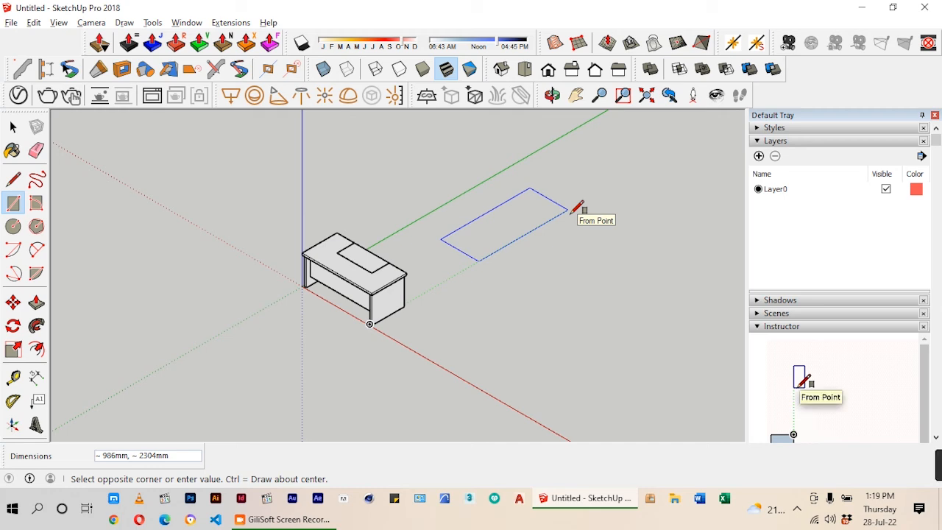
type("500,10")
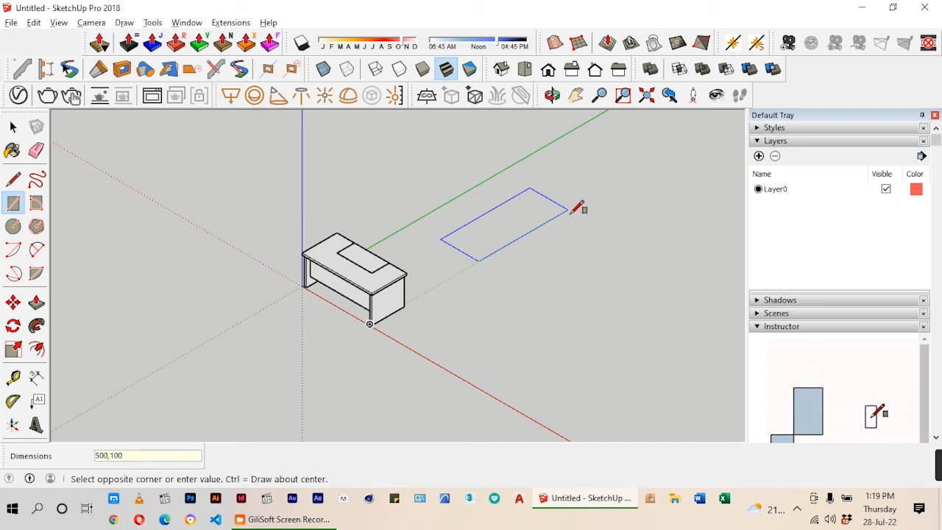
type("0")
key("Return")
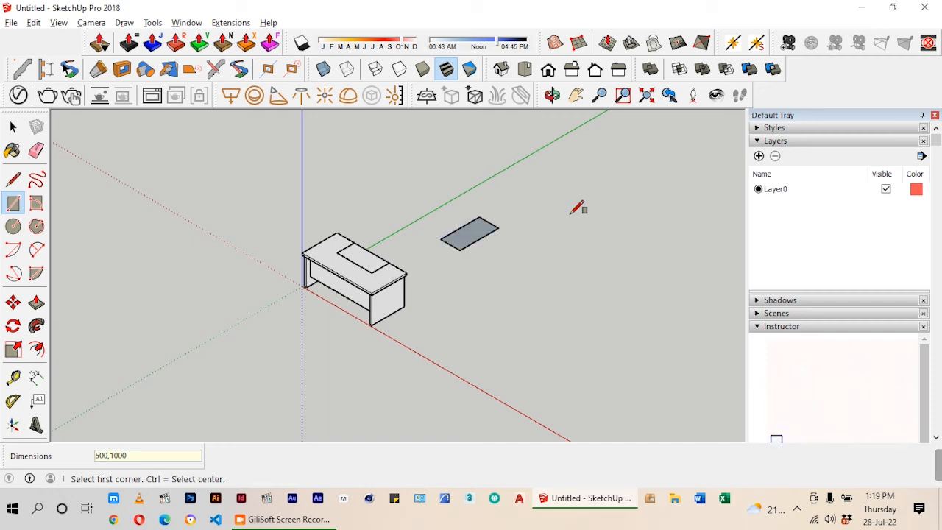
- Push/pull the new 500 by 1000 mm rectangle up 50 mm into a slab
scroll(485, 231, "up", 3)
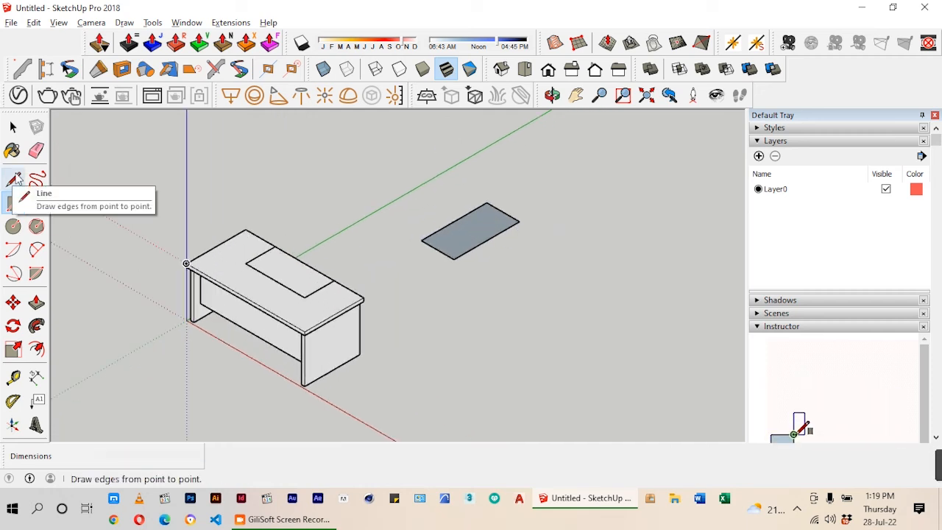
left_click(36, 301)
scroll(547, 228, "up", 2)
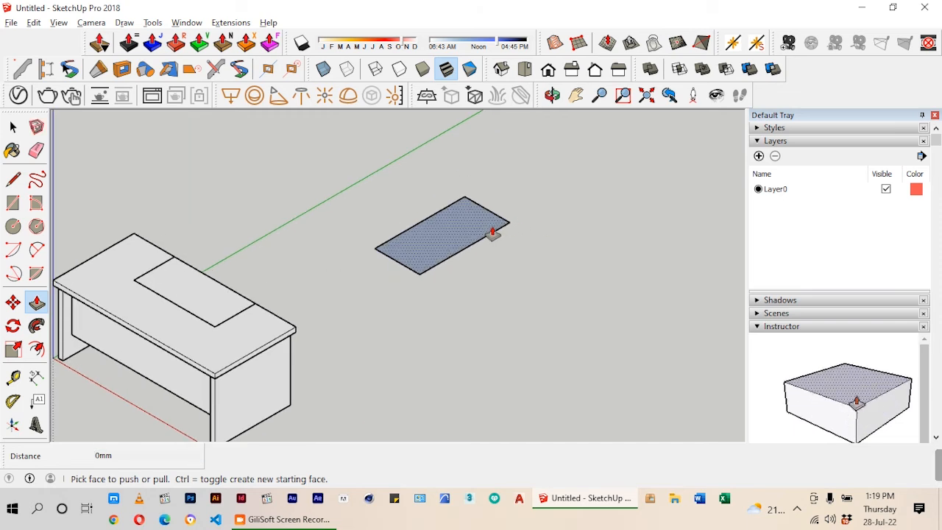
left_click(477, 236)
type("5")
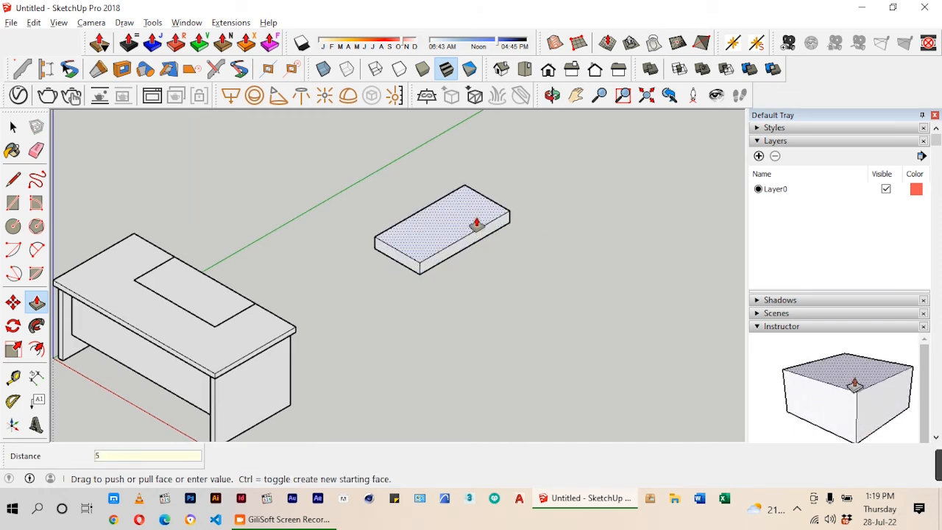
type("0")
key("Return")
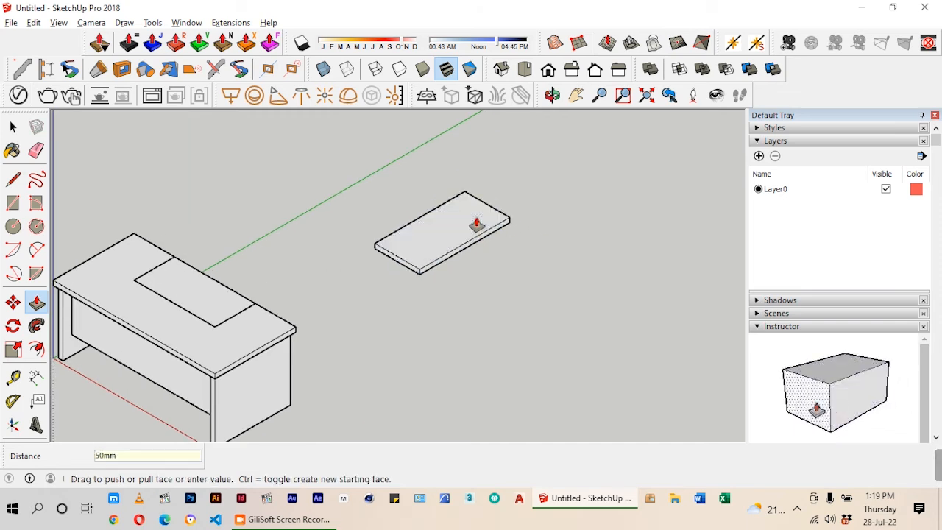
left_click(13, 127)
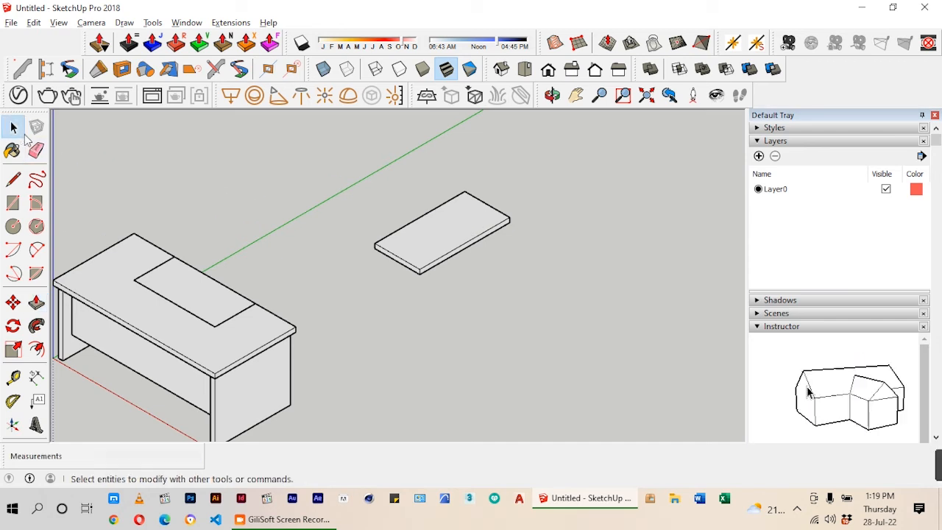
- In the top view, draw a 440 by 50 mm rectangle just beyond the short end of the 500 by 1000 mm slab
left_click(535, 73)
scroll(389, 331, "down", 4)
scroll(412, 144, "up", 2)
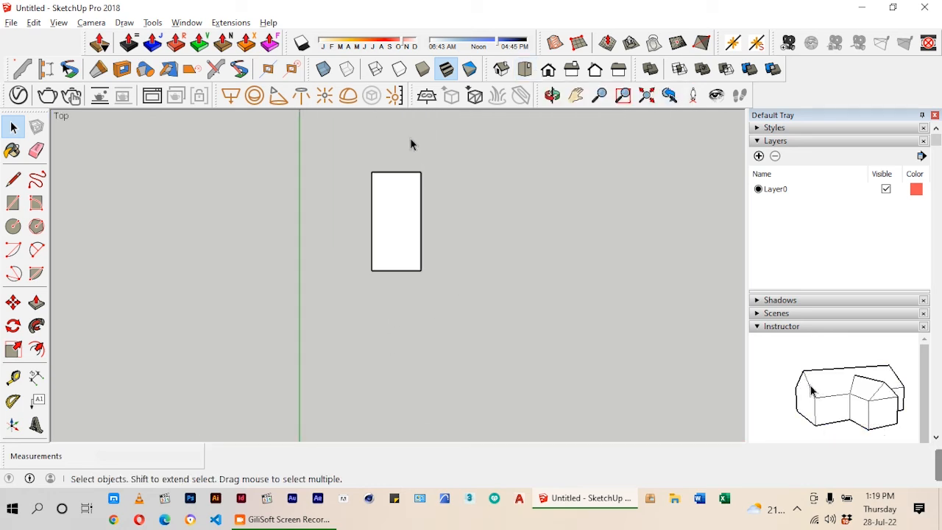
scroll(407, 170, "up", 3)
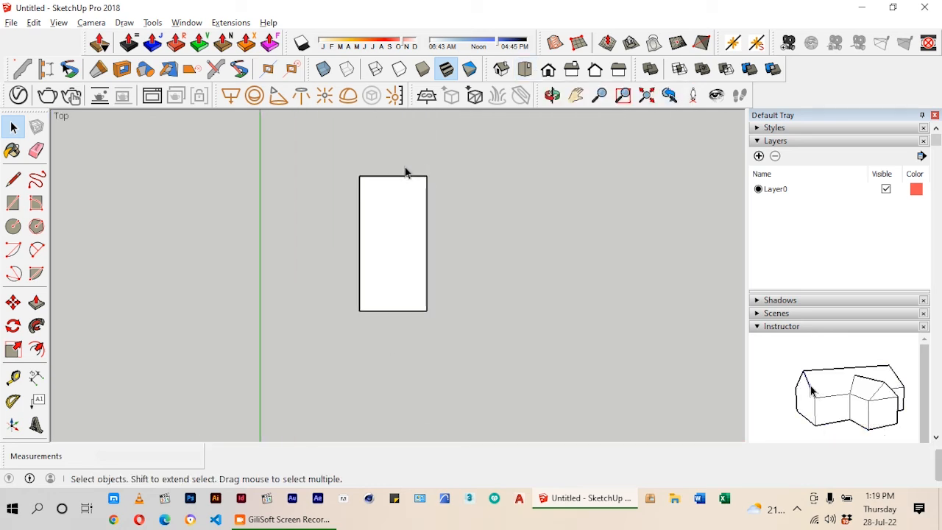
left_click(13, 205)
scroll(316, 347, "down", 1)
scroll(368, 188, "up", 2)
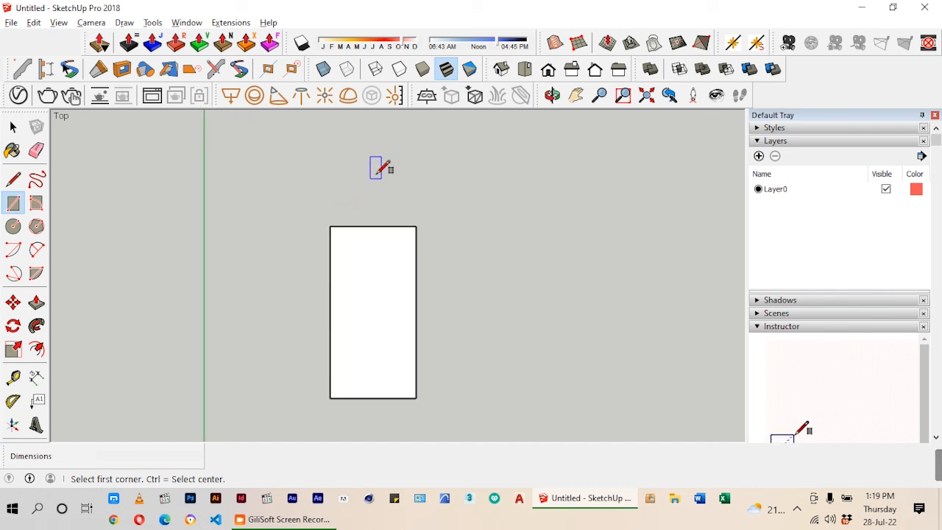
left_click(329, 194)
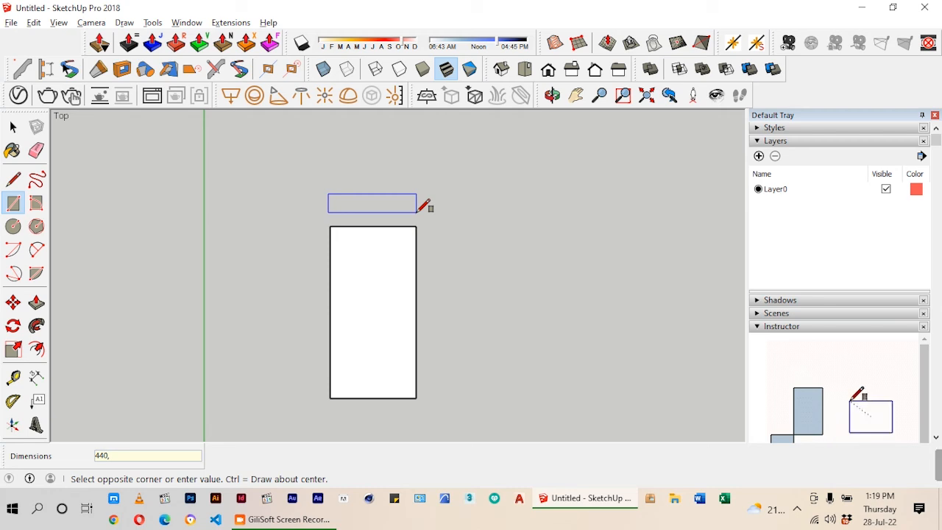
type("50")
key("Return")
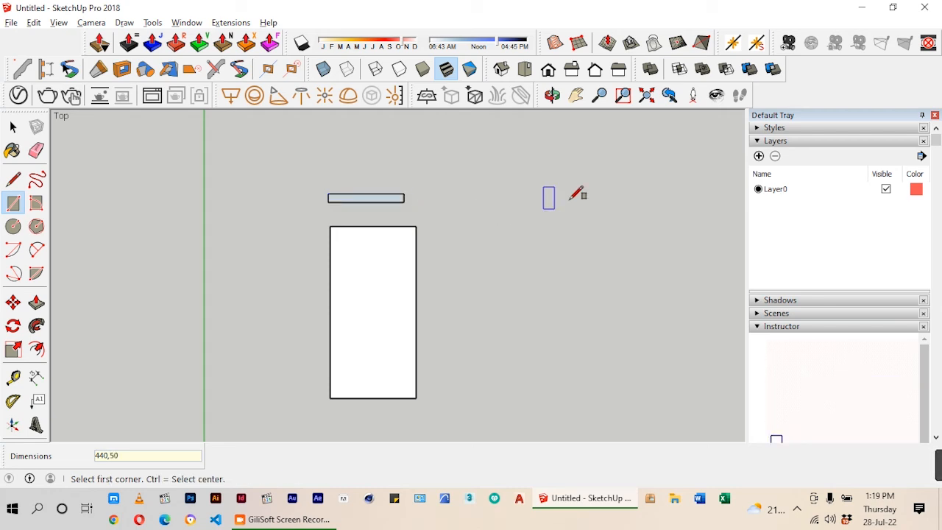
- Push/pull the 440 by 50 mm rectangle 700 mm up into an upright panel
left_click(501, 68)
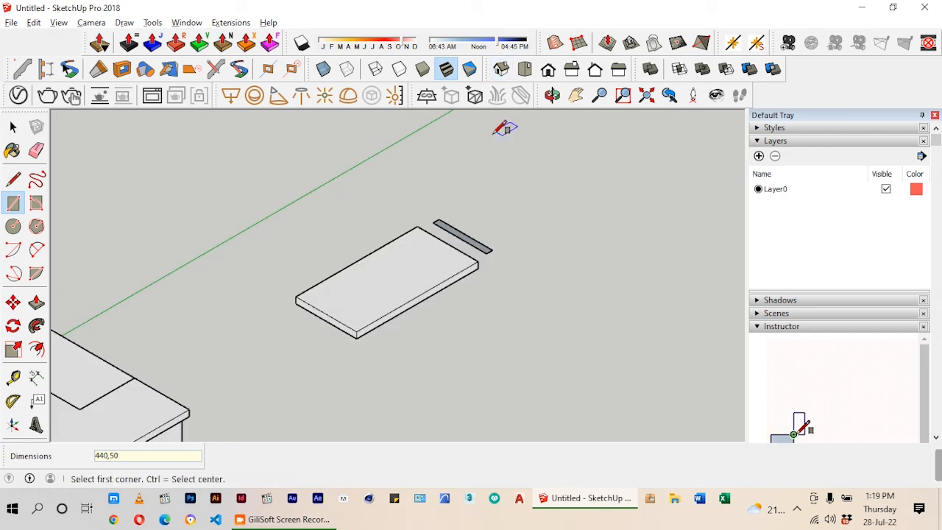
left_click(37, 302)
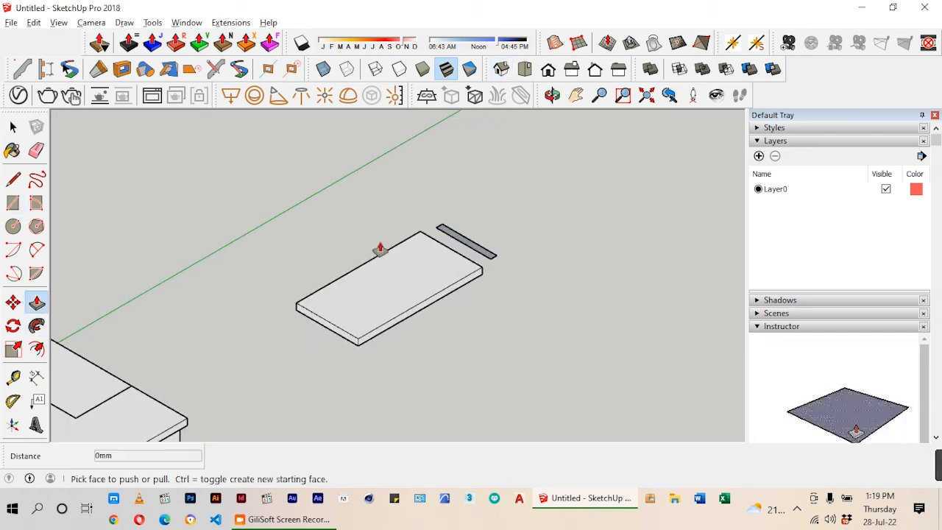
scroll(417, 254, "up", 3)
left_click(492, 249)
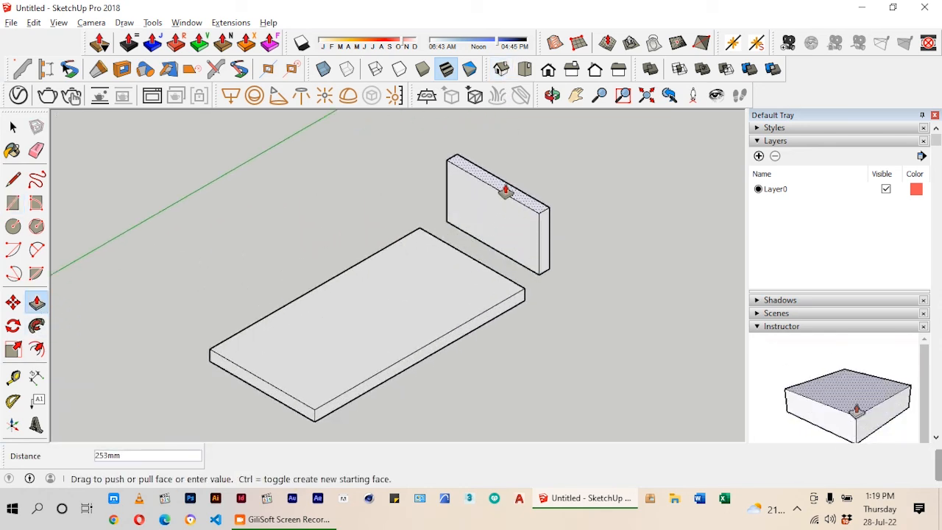
scroll(506, 233, "down", 1)
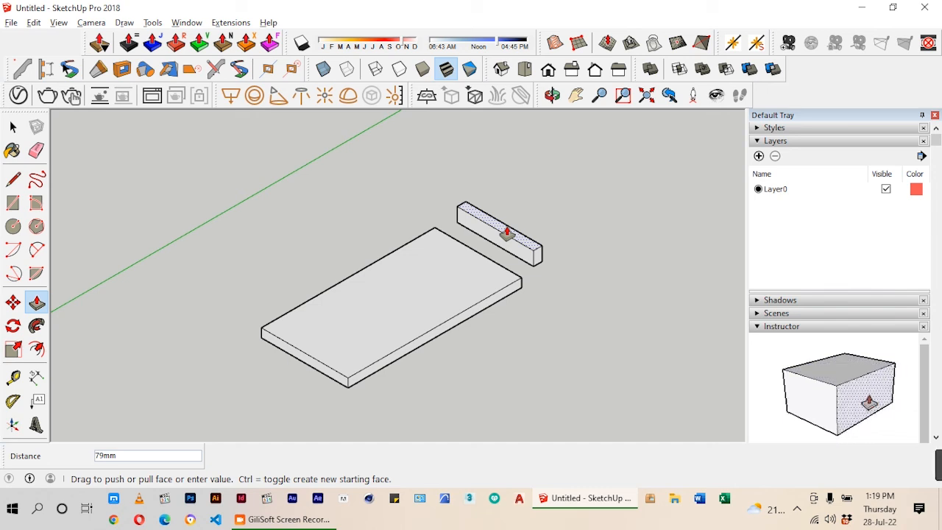
type("700")
key("Return")
scroll(481, 341, "down", 2)
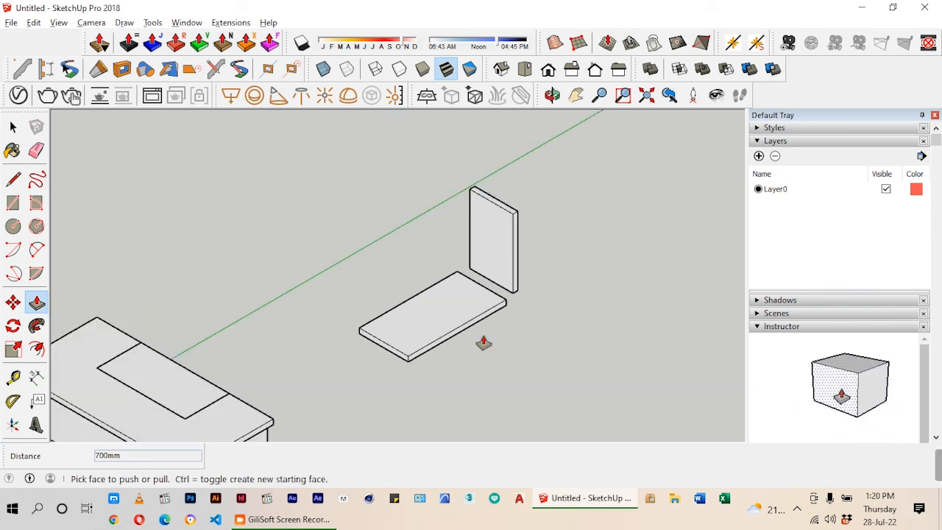
- Make the whole 500 by 1000 mm slab into a group
left_click(13, 127)
scroll(362, 231, "down", 3)
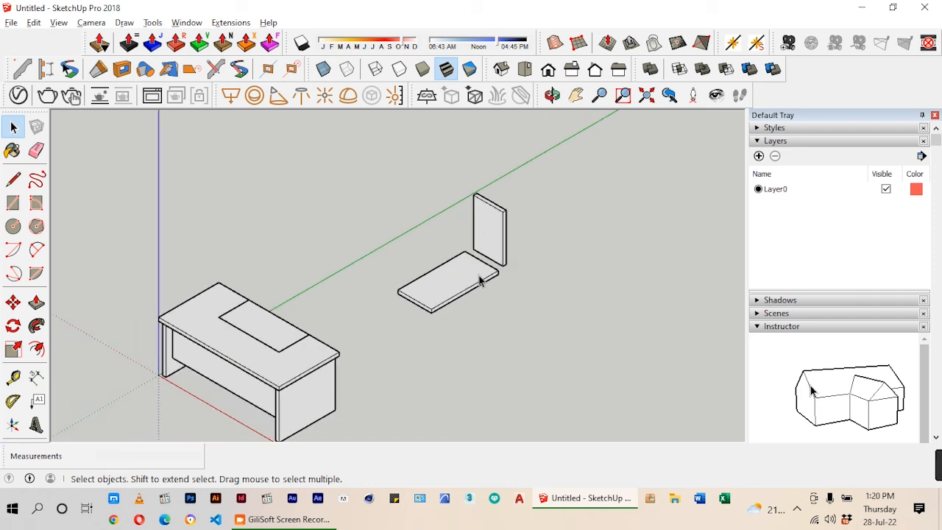
scroll(484, 286, "up", 3)
middle_click_drag(452, 279, 393, 298)
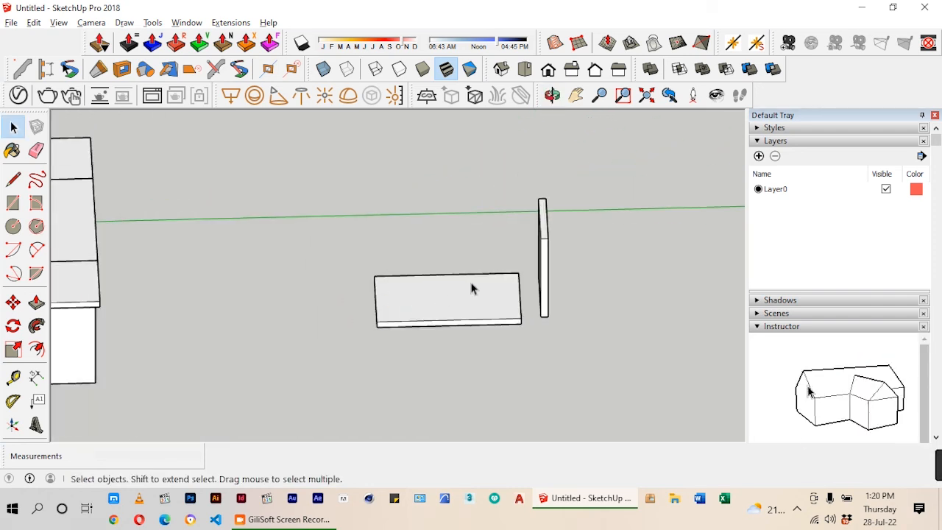
left_click_drag(295, 388, 295, 390)
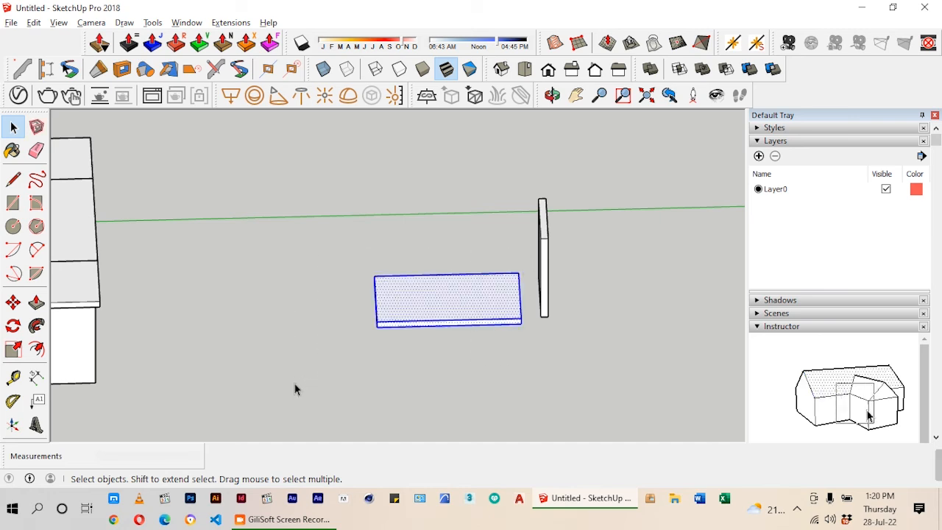
right_click(416, 312)
left_click(500, 123)
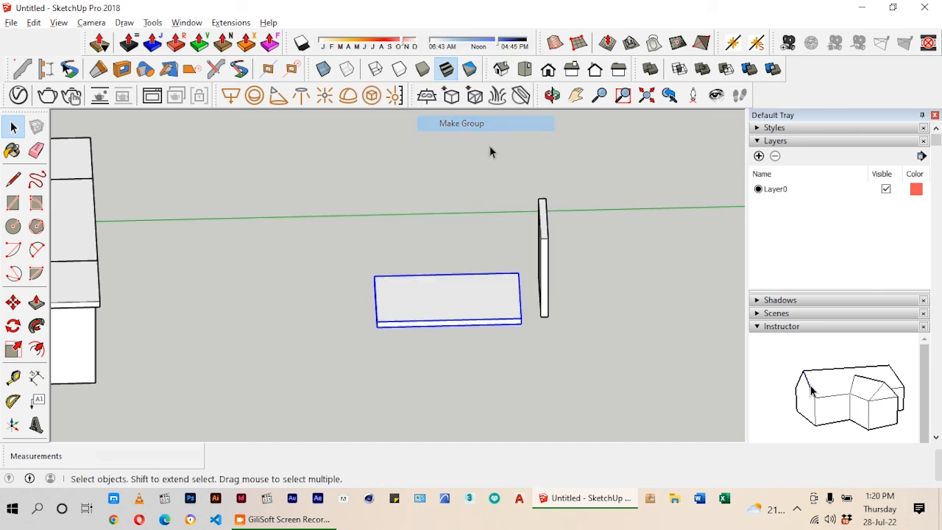
- Make the 700 mm high upright panel into its own group
left_click(483, 226)
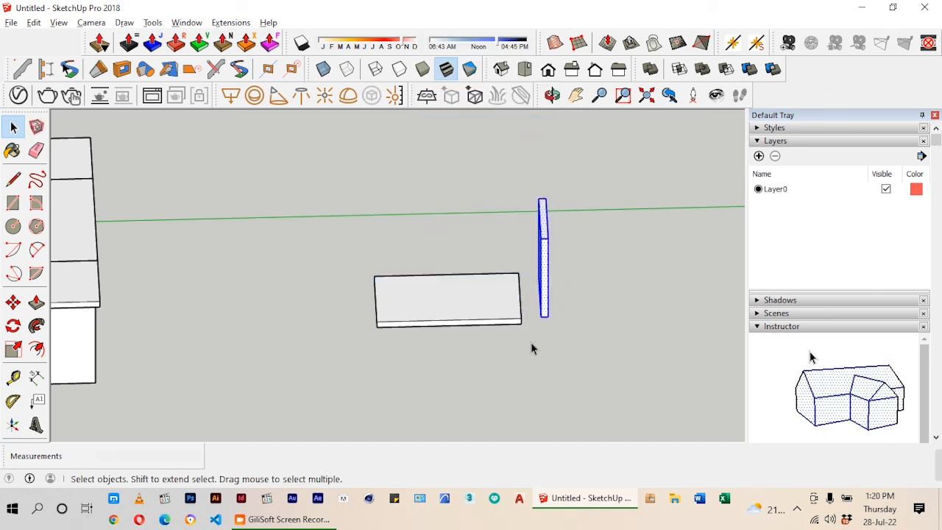
right_click(545, 288)
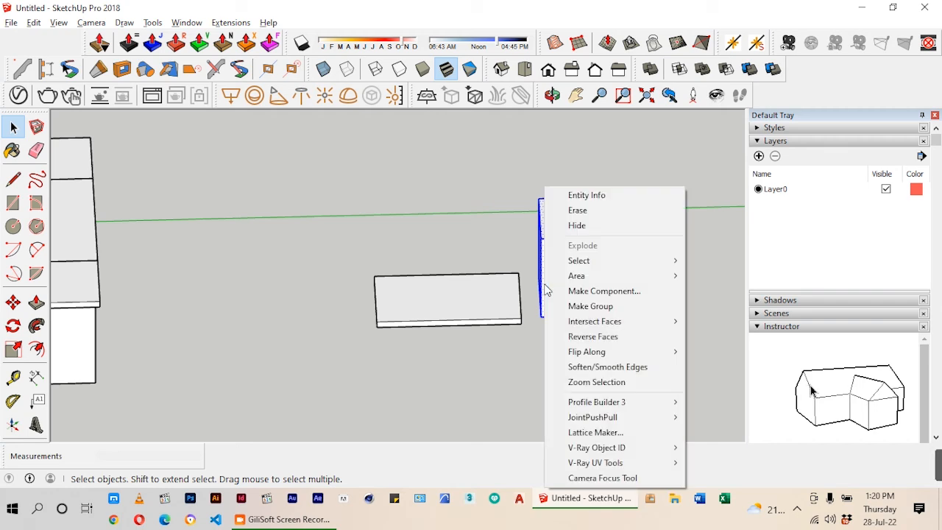
left_click(595, 306)
left_click(520, 254)
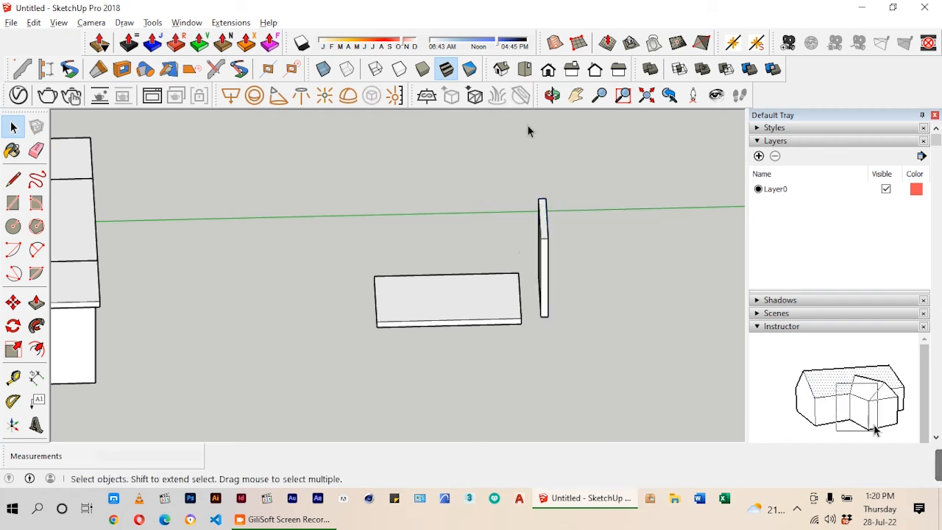
- In the top view with X-ray on, move the upright panel so its near long edge's midpoint meets the midpoint of the slab's short edge
left_click(531, 71)
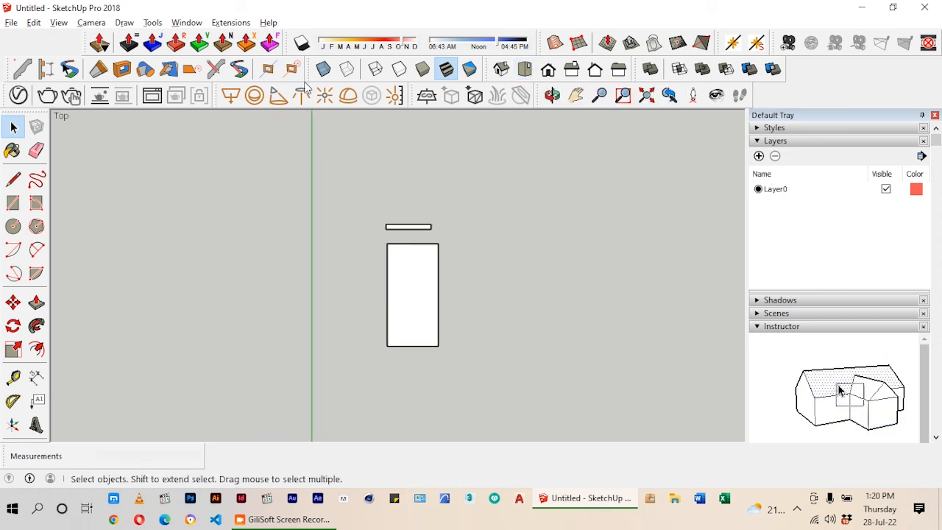
left_click(323, 68)
scroll(368, 228, "up", 3)
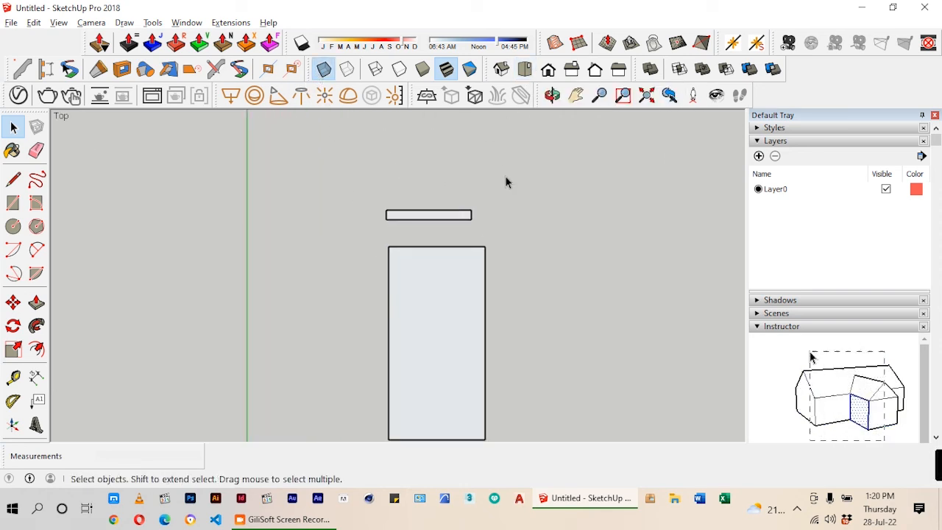
left_click_drag(518, 191, 377, 233)
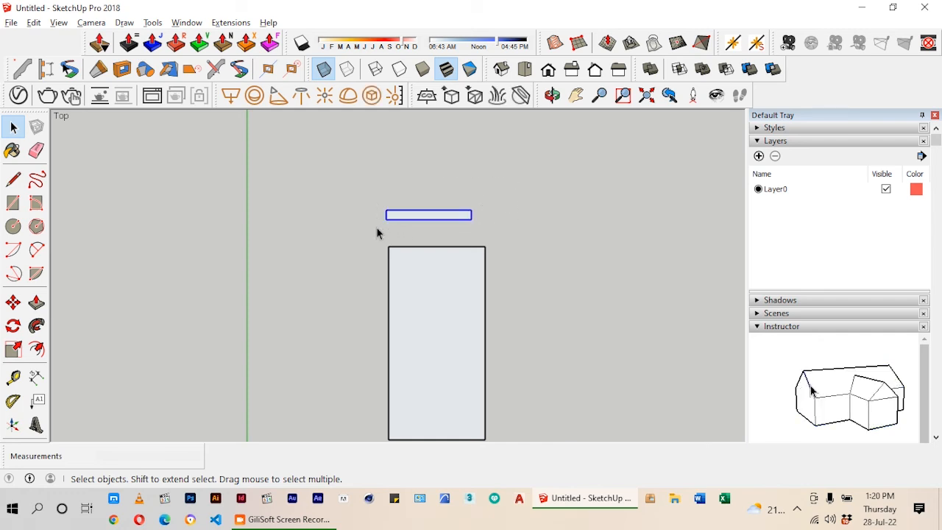
key("m")
scroll(434, 228, "up", 3)
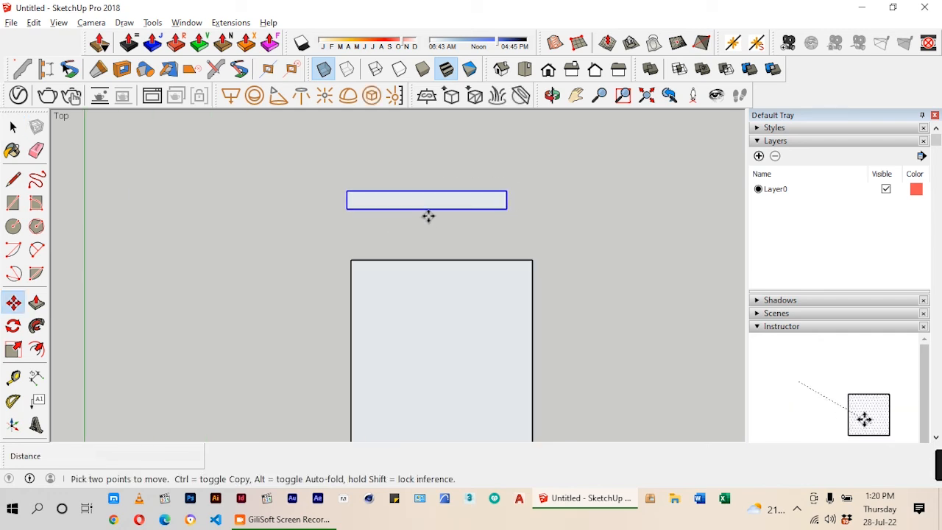
left_click(426, 209)
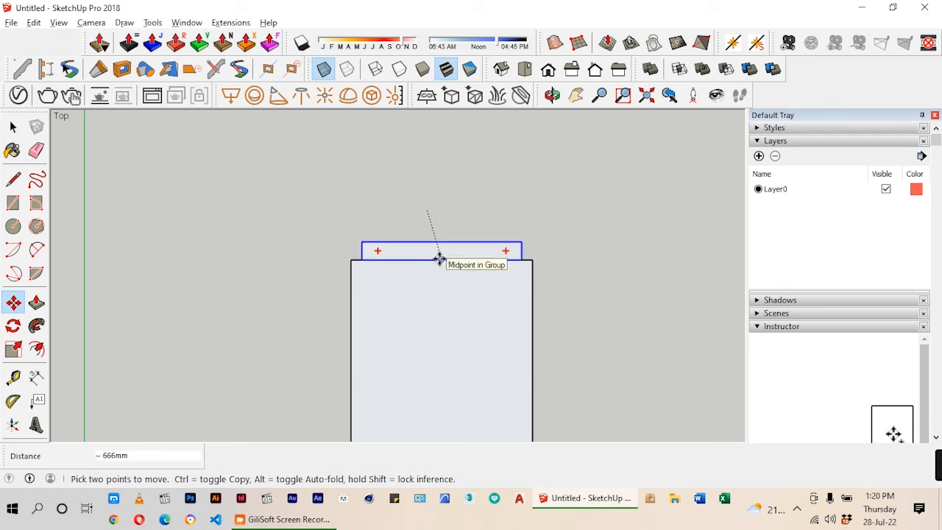
left_click(439, 259)
scroll(444, 182, "down", 2)
scroll(438, 235, "up", 4)
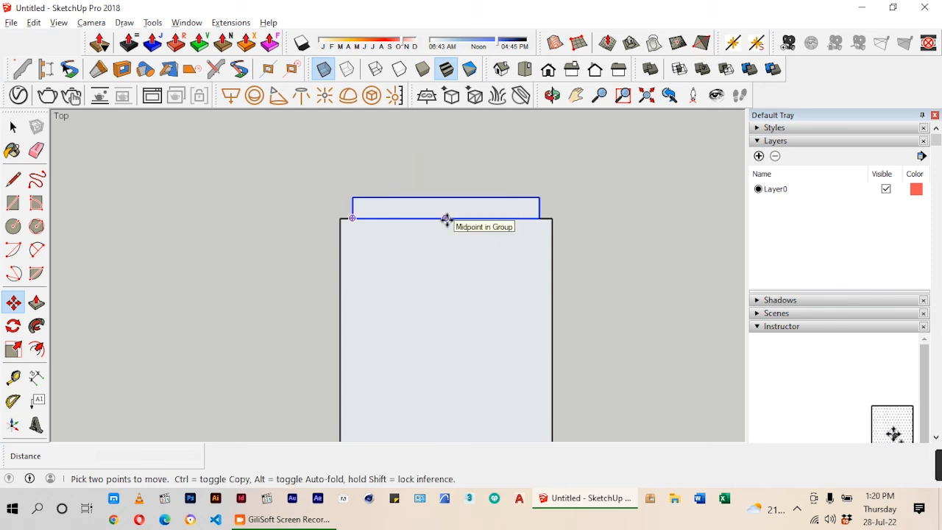
left_click(446, 219)
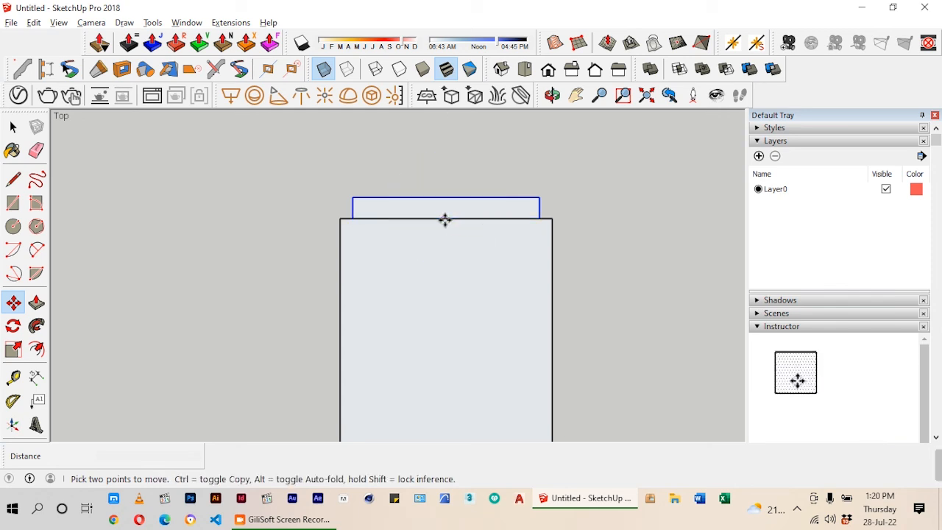
key("Escape")
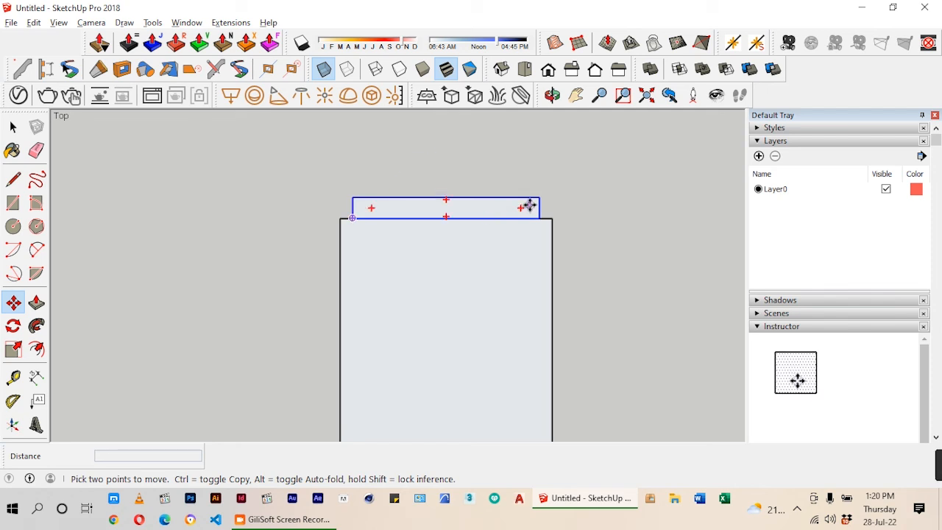
- Move the upright panel 50 mm inward so its outer face is flush with the slab's short edge
scroll(533, 203, "up", 1)
left_click(538, 196)
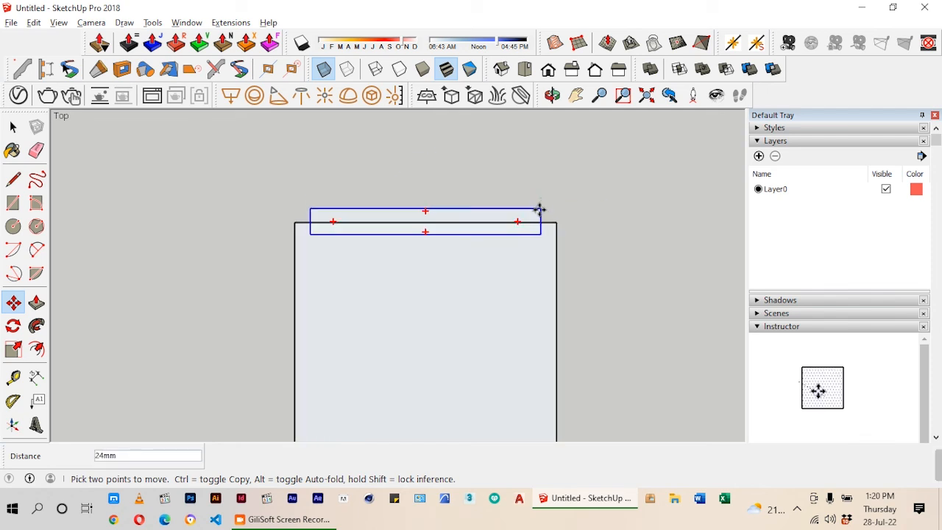
left_click(540, 221)
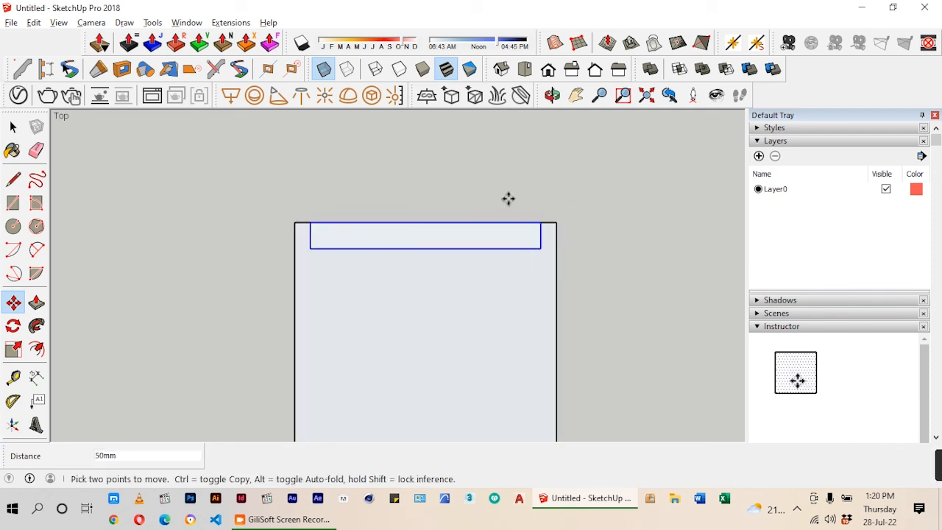
- Move the upright panel another 30 mm inward from the slab's short edge
left_click(441, 224)
type("3")
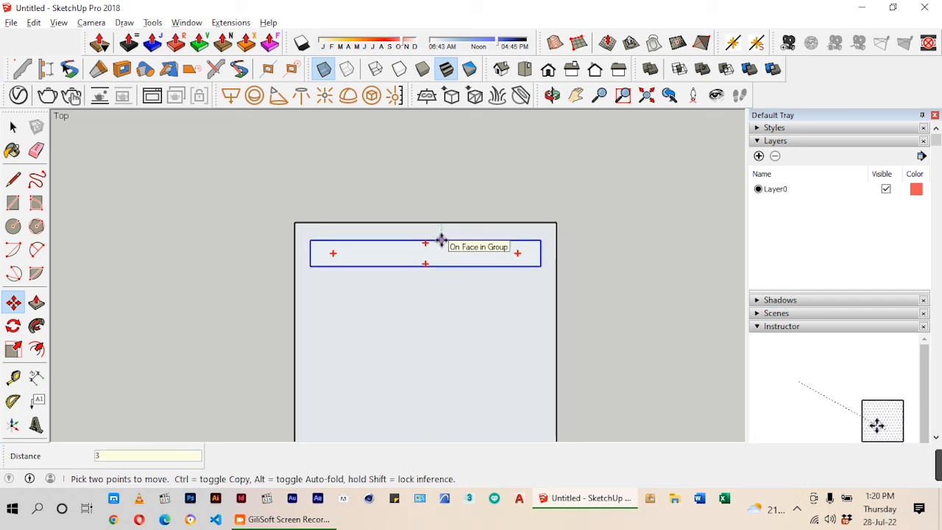
type("0")
key("Return")
scroll(451, 187, "down", 1)
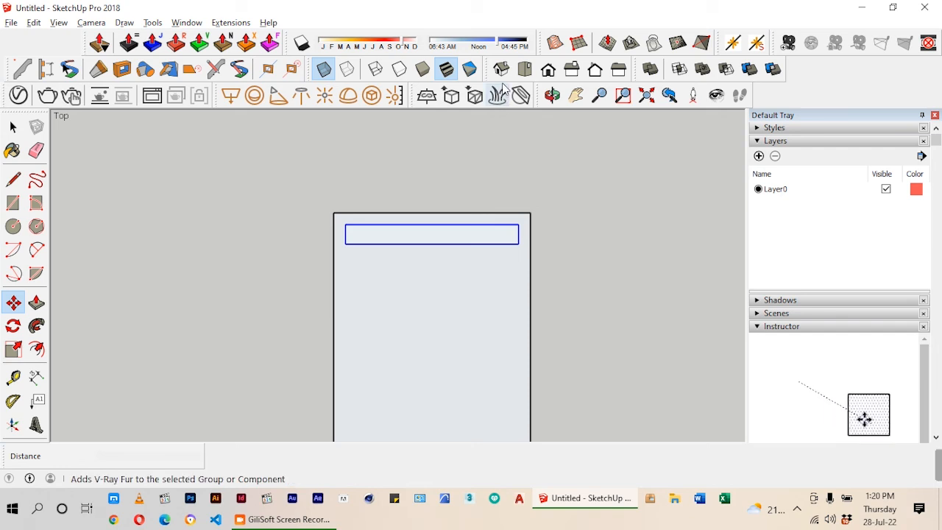
- In the left view, move the slab straight up until its underside rests on the top of the upright panel, and clear the selection
left_click(549, 70)
scroll(440, 278, "down", 3)
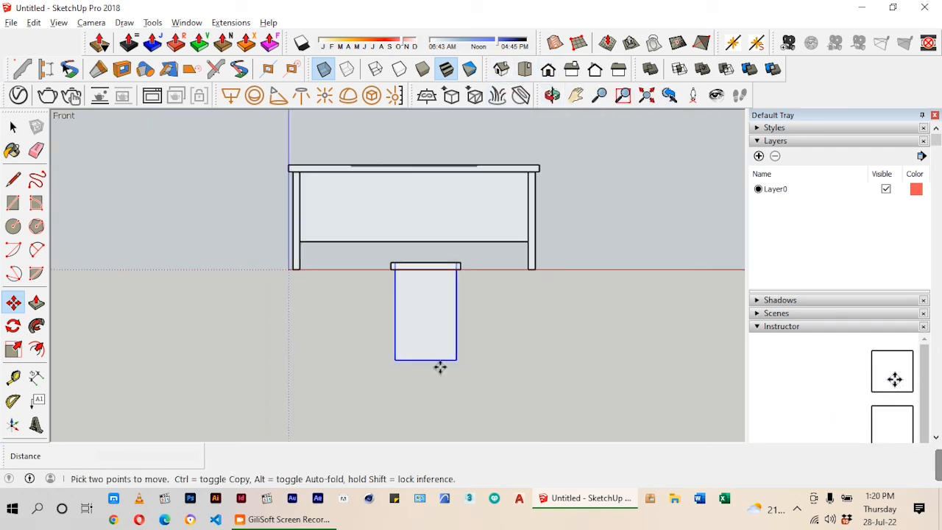
left_click(602, 69)
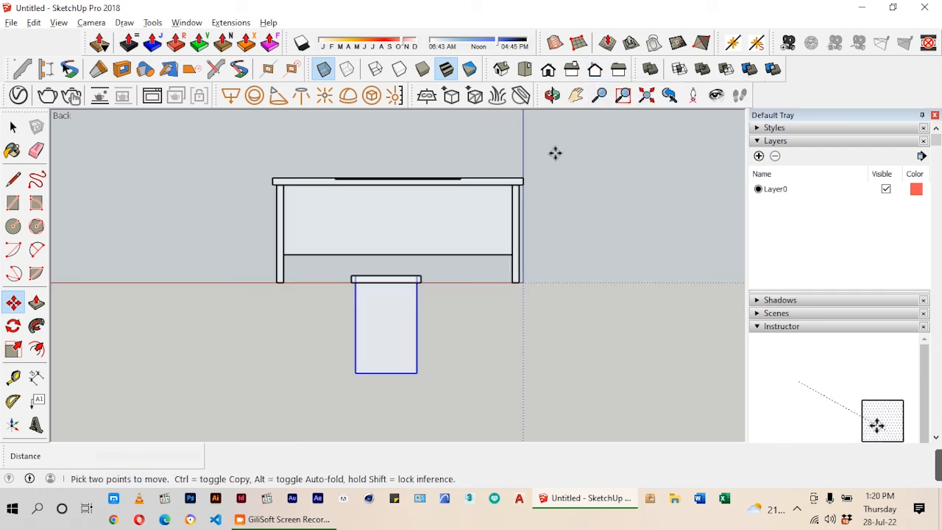
left_click(618, 69)
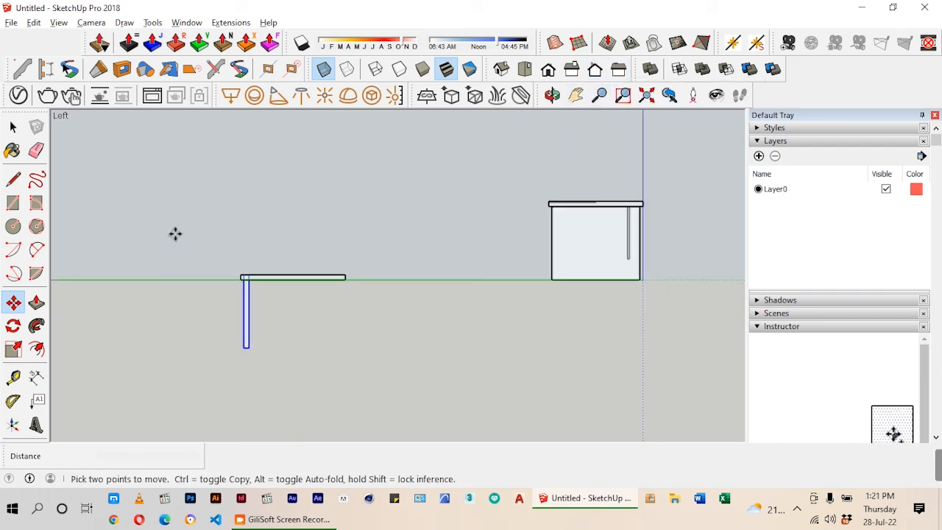
scroll(489, 222, "down", 1)
left_click(14, 126)
scroll(227, 293, "up", 2)
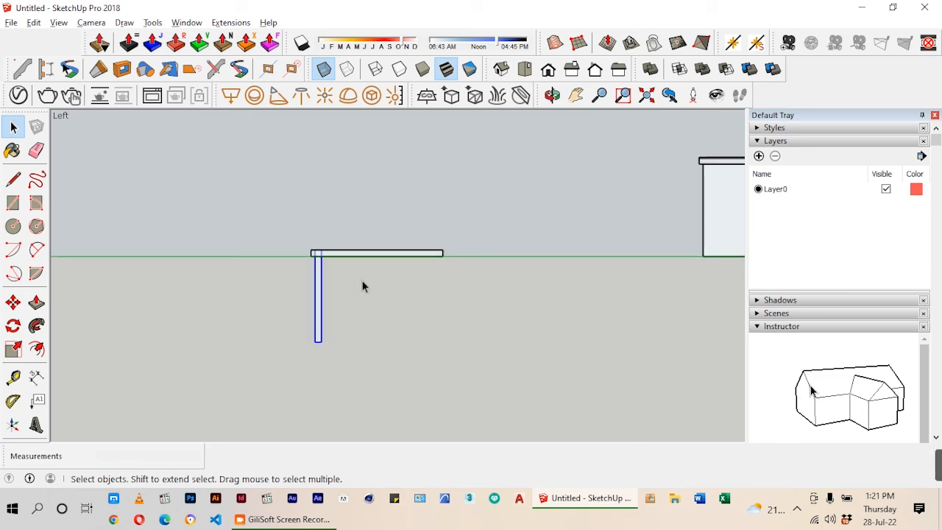
scroll(362, 284, "up", 2)
scroll(426, 170, "down", 1)
scroll(315, 234, "up", 1)
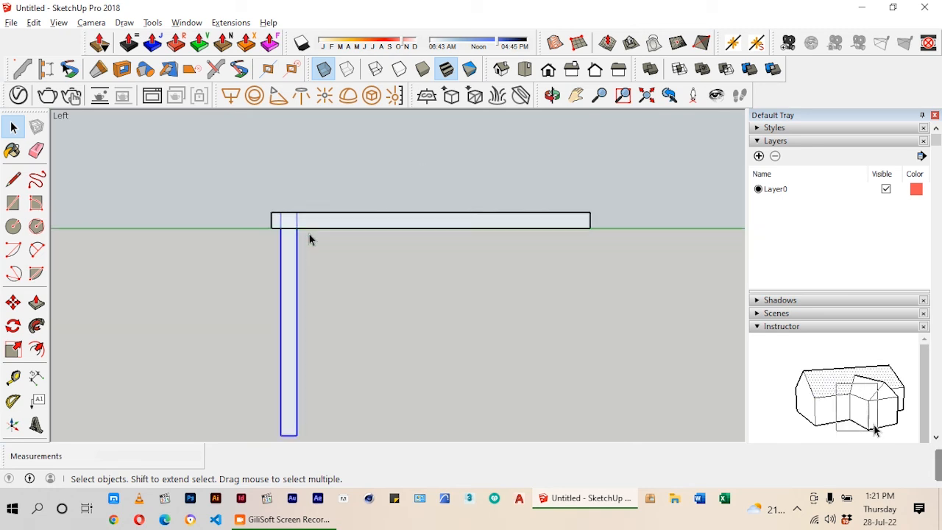
scroll(311, 236, "up", 1)
left_click(319, 204)
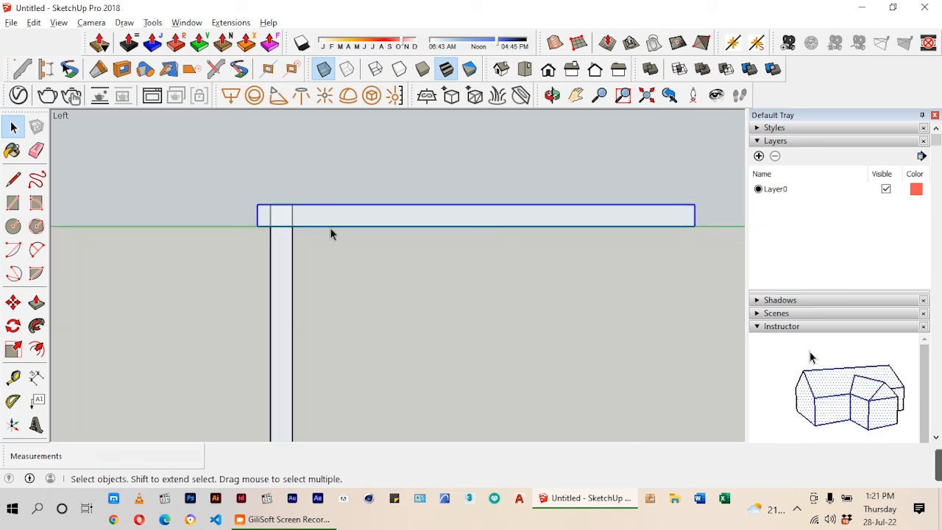
key("m")
scroll(300, 231, "up", 1)
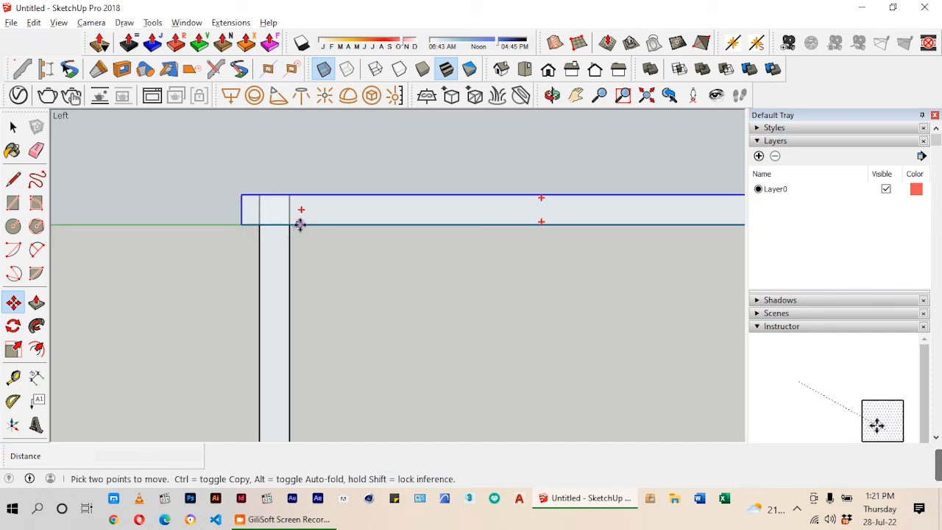
left_click(300, 224)
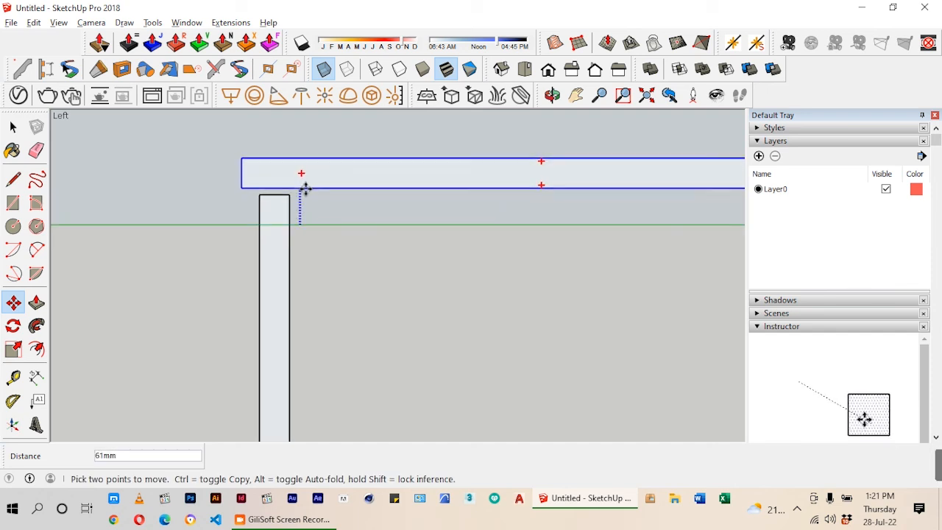
left_click(305, 193)
scroll(326, 194, "down", 3)
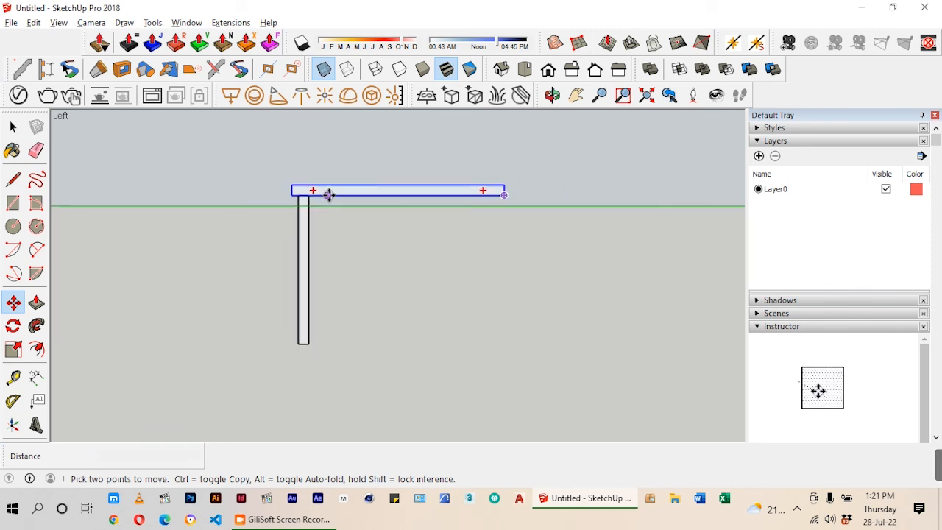
left_click(12, 129)
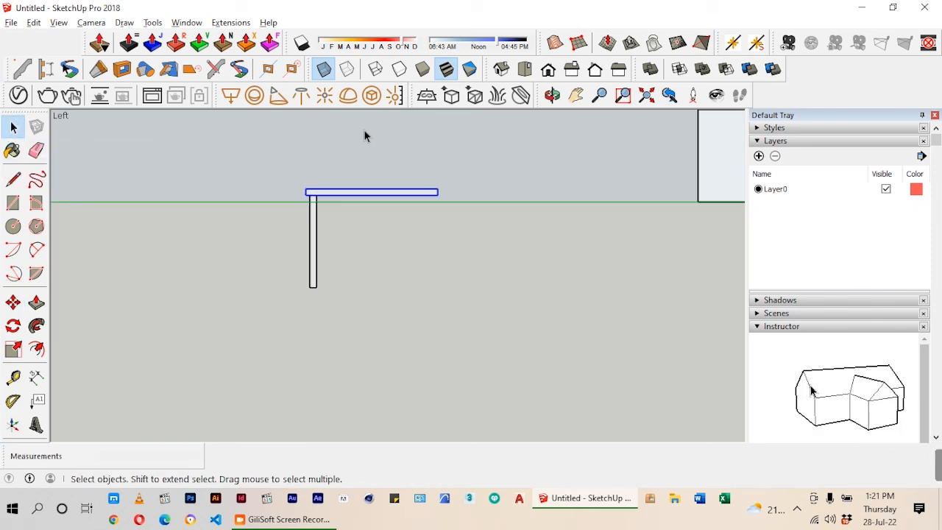
left_click(380, 181)
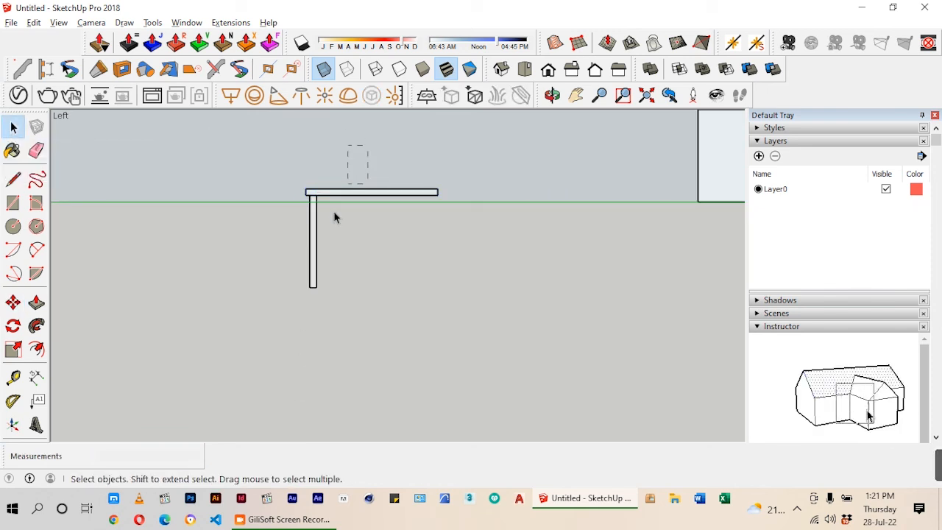
- Move the slab and its upright panel together straight down until the panel's foot rests on the ground line
key("m")
scroll(301, 291, "up", 2)
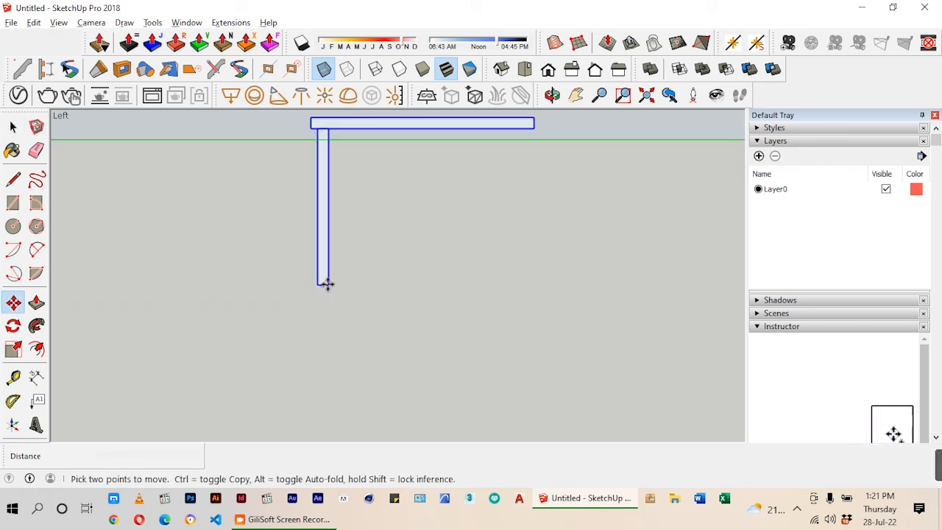
left_click(327, 285)
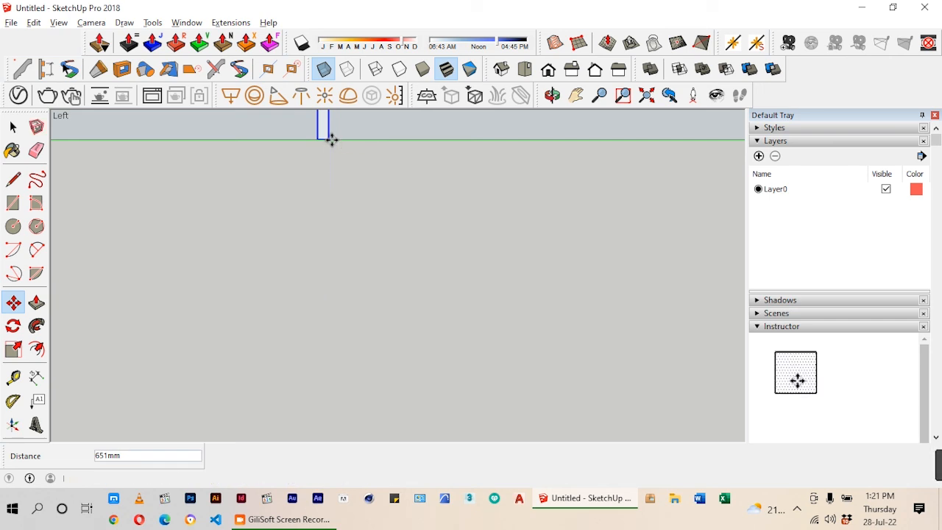
left_click(331, 137)
scroll(374, 311, "down", 4)
left_click(13, 127)
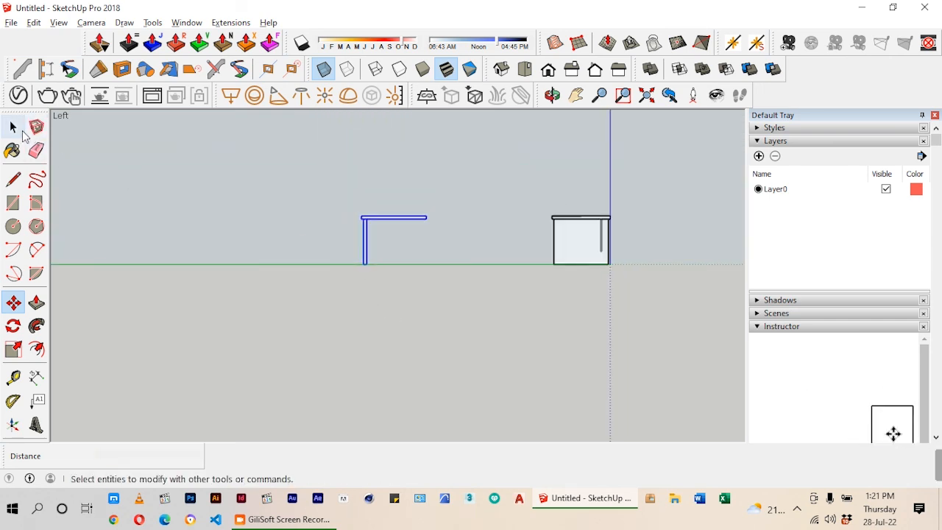
- In the top view, measure the distance from the upright panel's inner corner to the slab's opposite short edge
scroll(404, 214, "up", 4)
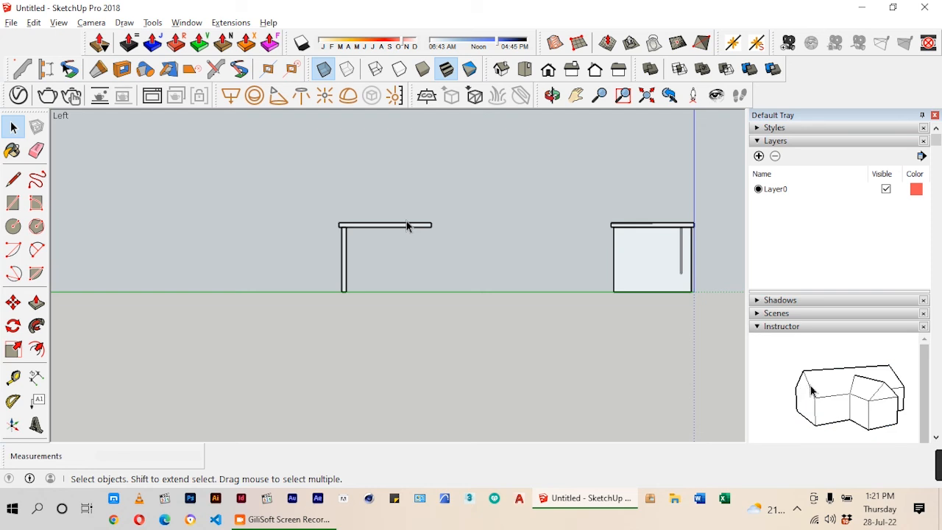
scroll(427, 225, "down", 2)
key("r")
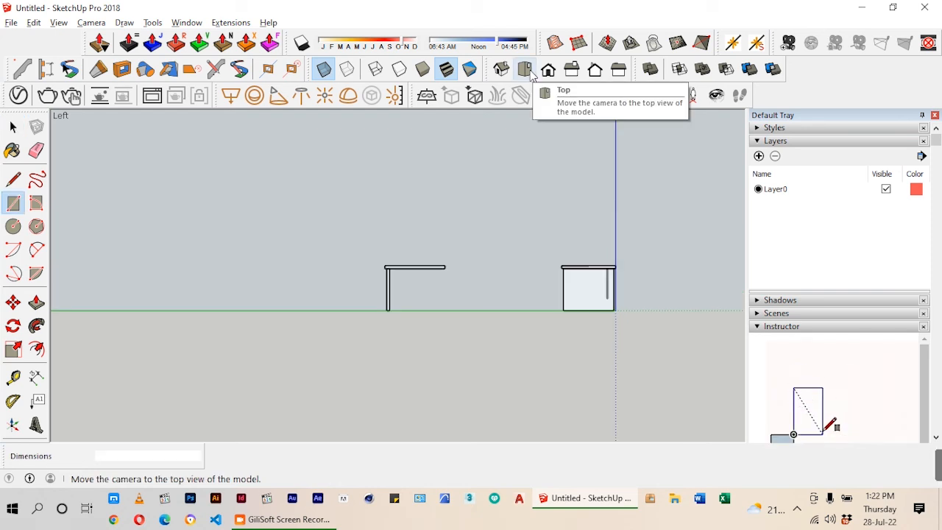
left_click(529, 72)
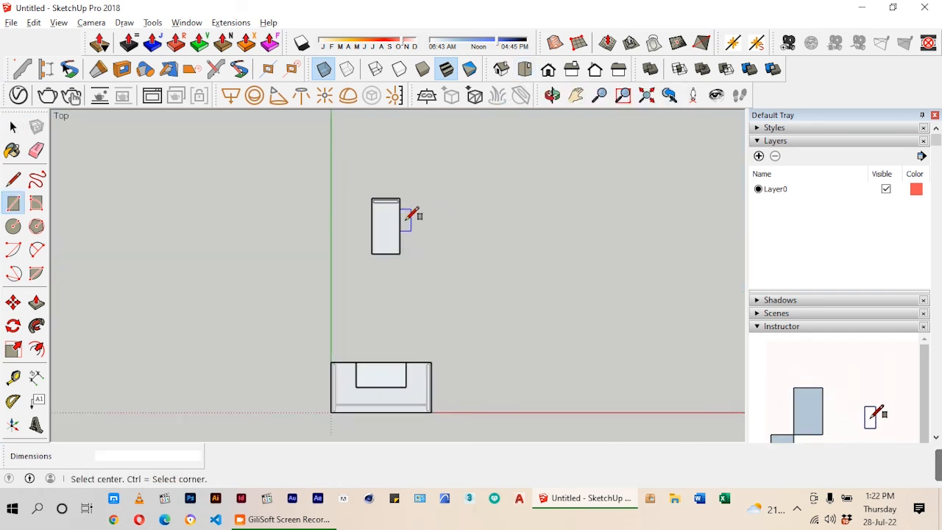
scroll(406, 218, "up", 6)
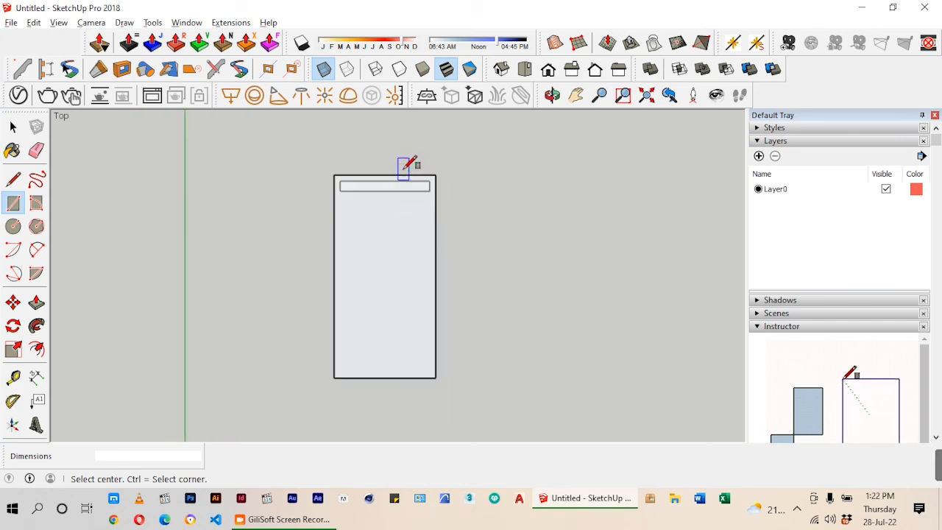
scroll(403, 163, "down", 1)
key("m")
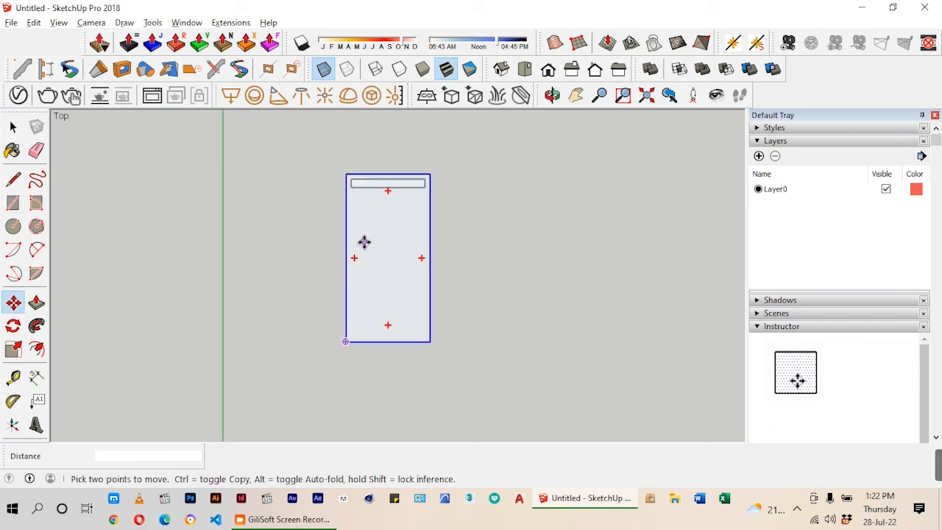
scroll(361, 241, "up", 2)
key("t")
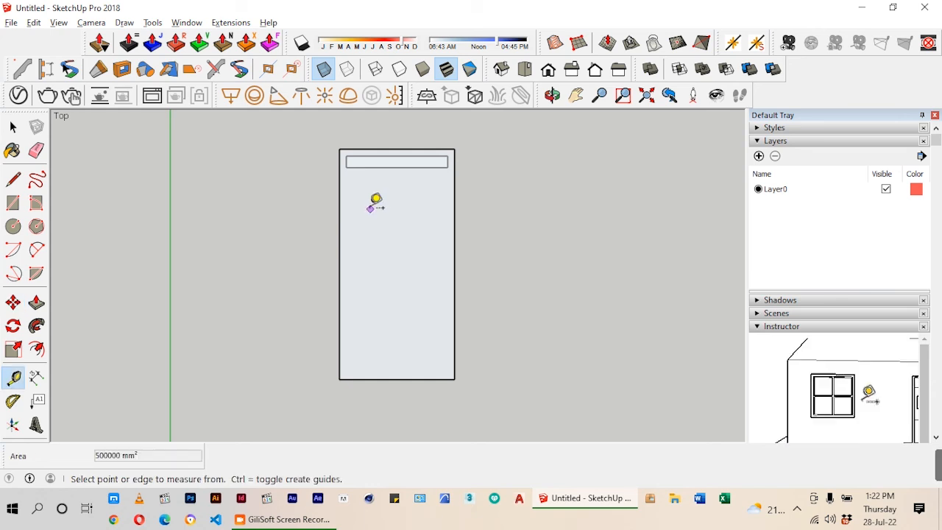
left_click(346, 168)
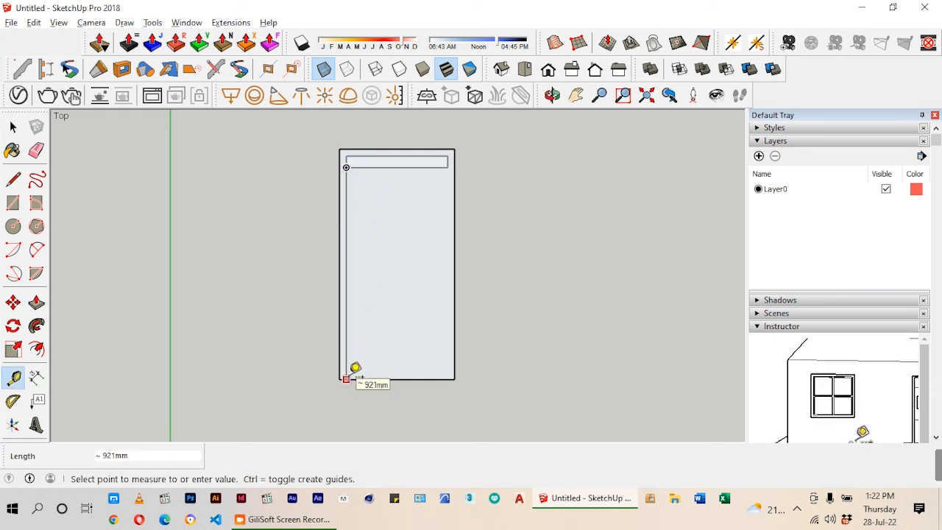
key("Escape")
scroll(287, 221, "down", 2)
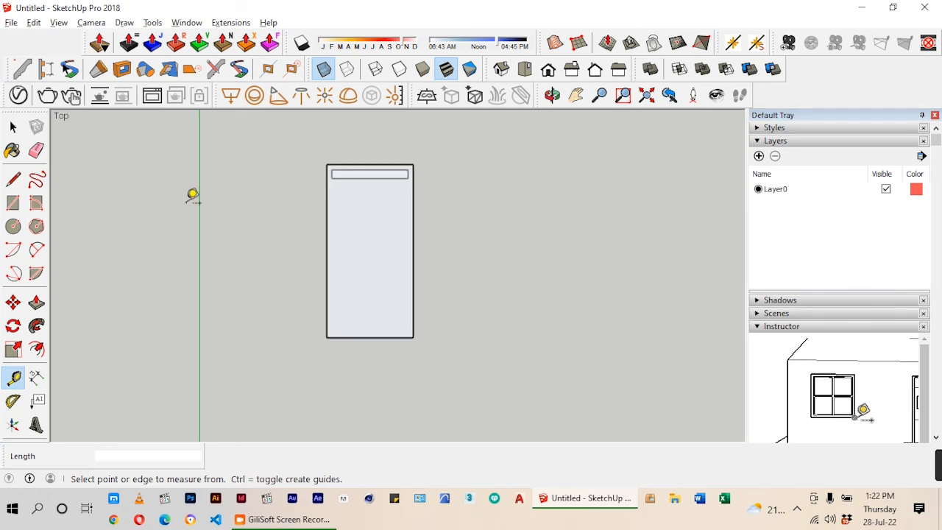
- Draw an 18 by 921 mm rectangle on the ground beside the slab, parallel to its long edge
left_click(13, 206)
left_click(454, 169)
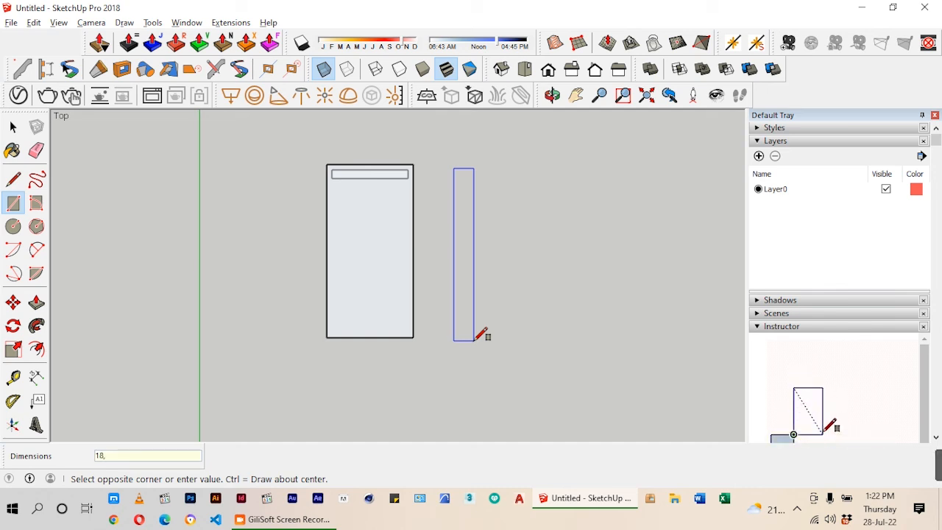
type("18,921")
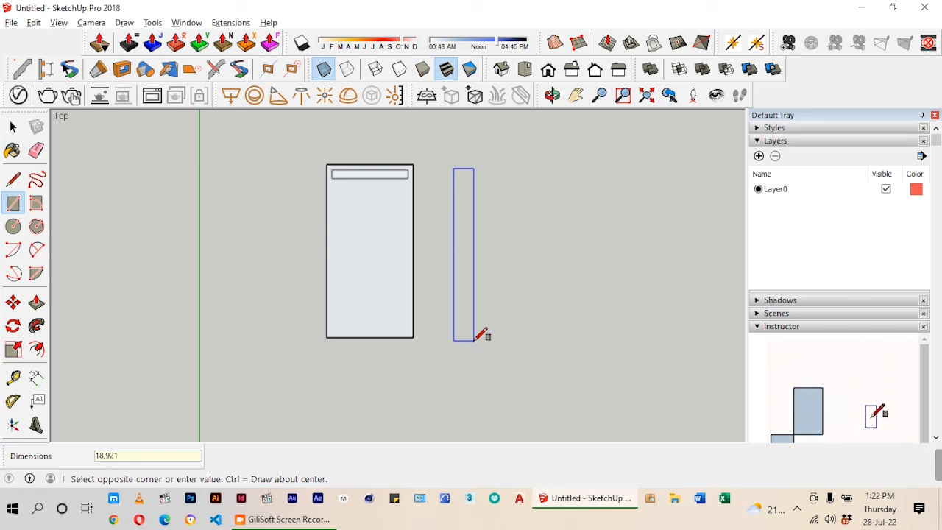
key("Return")
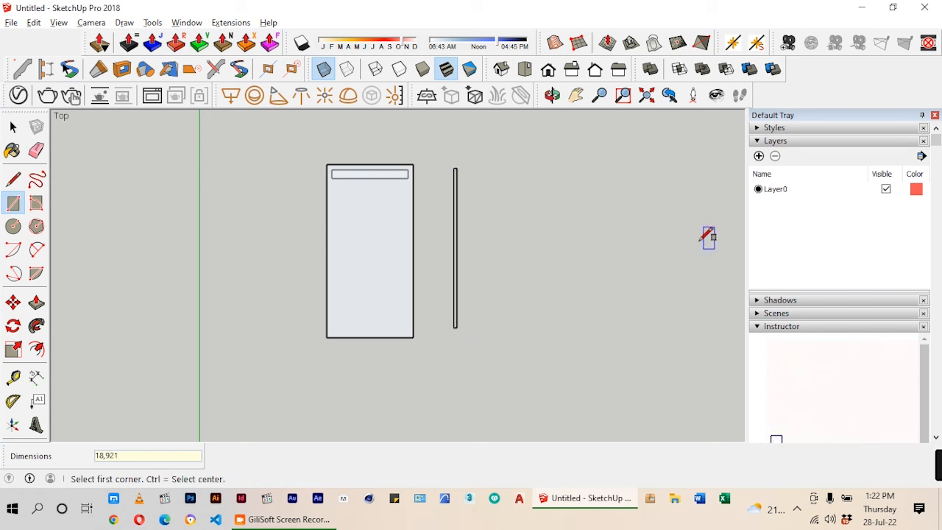
- In the isometric view, extrude the 18 by 921 mm rectangle upward by 500 mm with Push/Pull
left_click(501, 68)
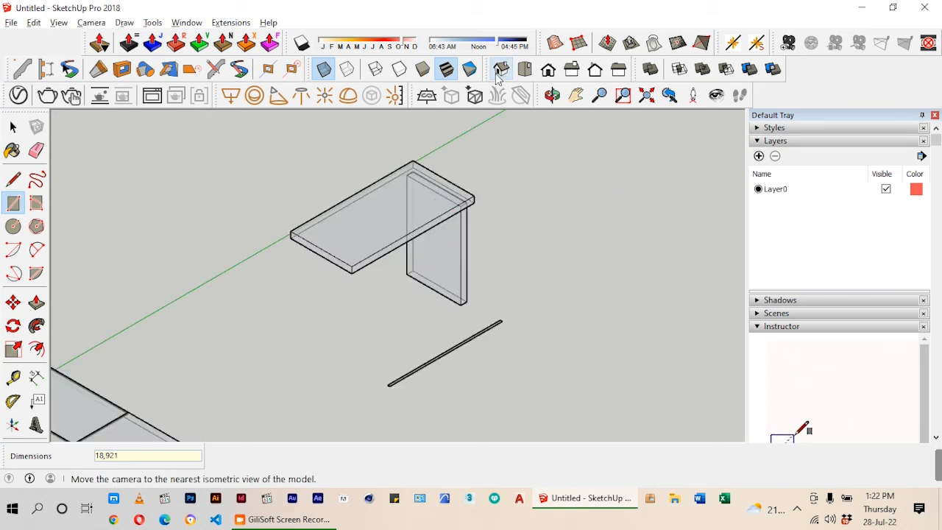
left_click(35, 303)
scroll(507, 274, "up", 6)
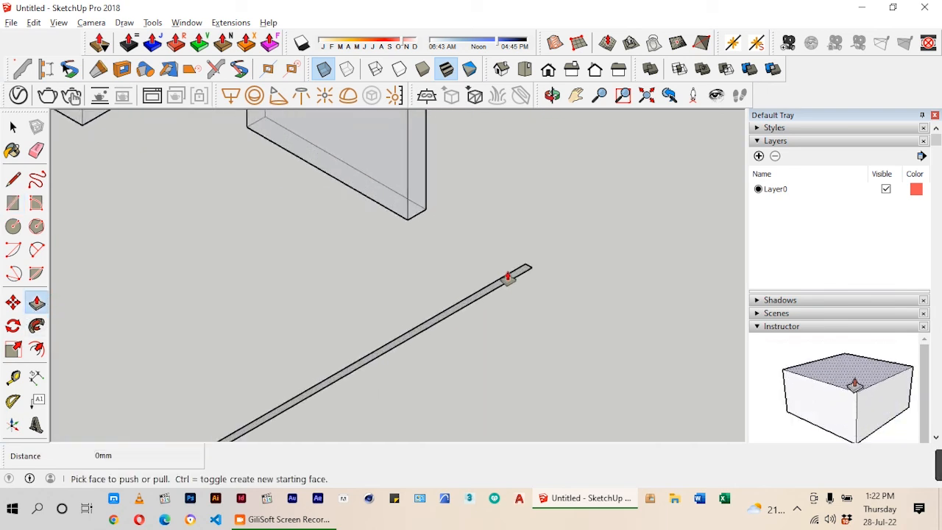
left_click_drag(506, 282, 507, 197)
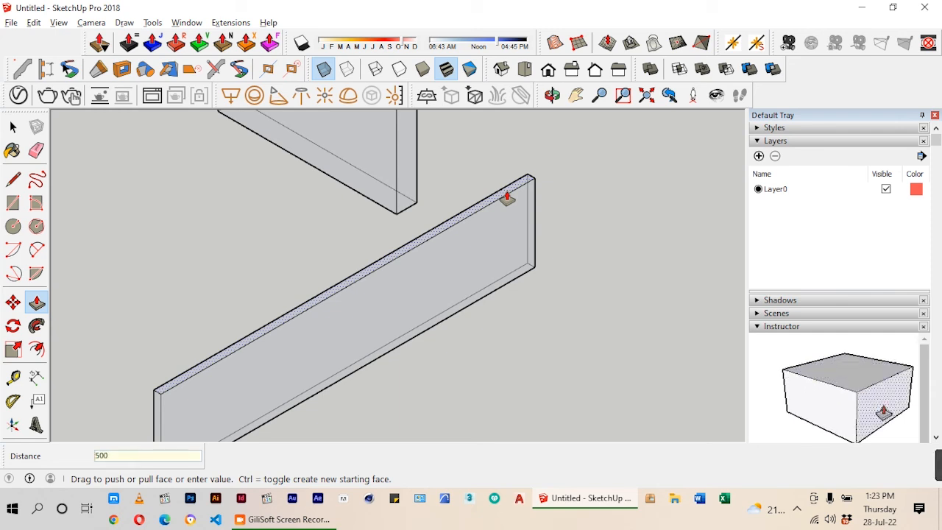
key("Return")
scroll(513, 209, "down", 5)
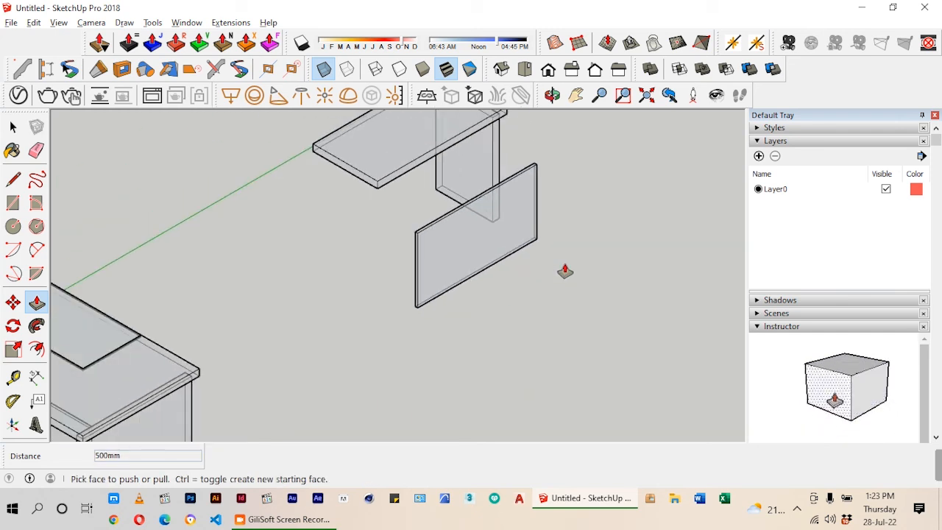
- Select all of the thin 500 mm high board's geometry and make it a group
key("o")
left_click_drag(505, 317, 527, 335)
key("p")
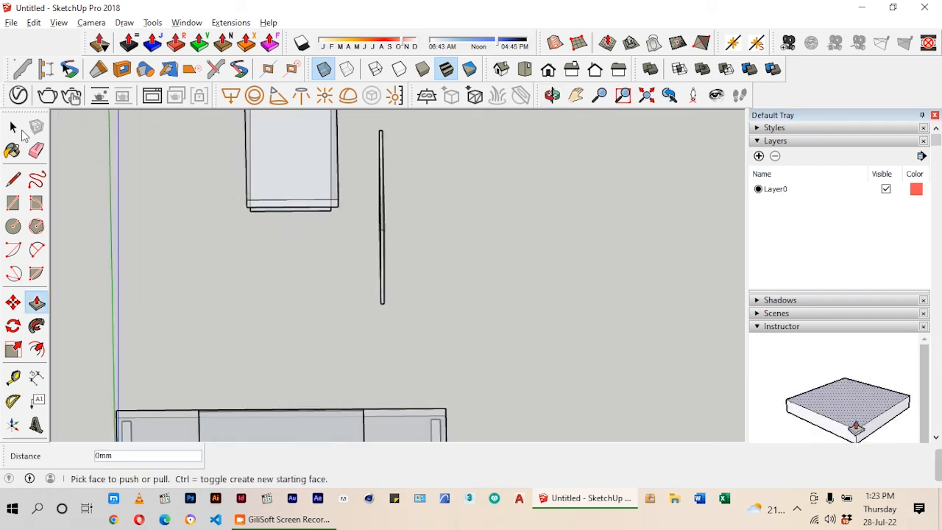
left_click(14, 129)
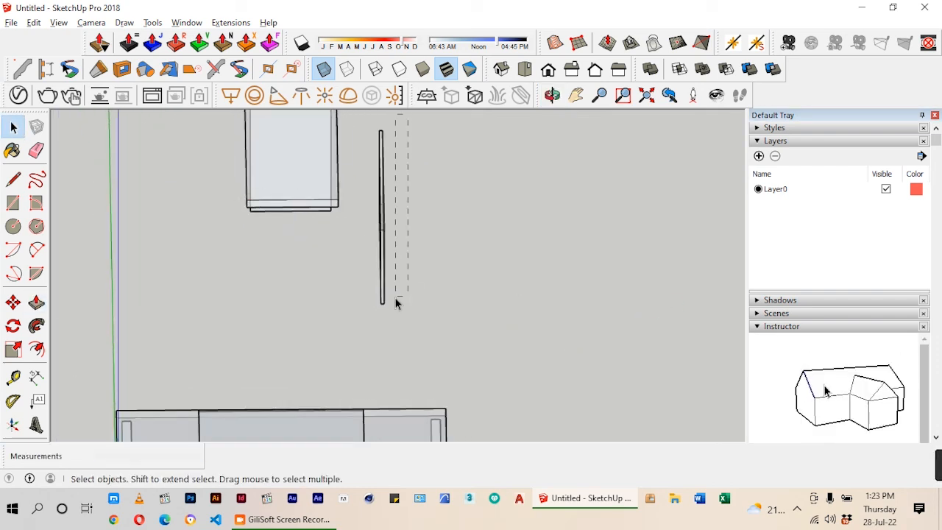
right_click(382, 260)
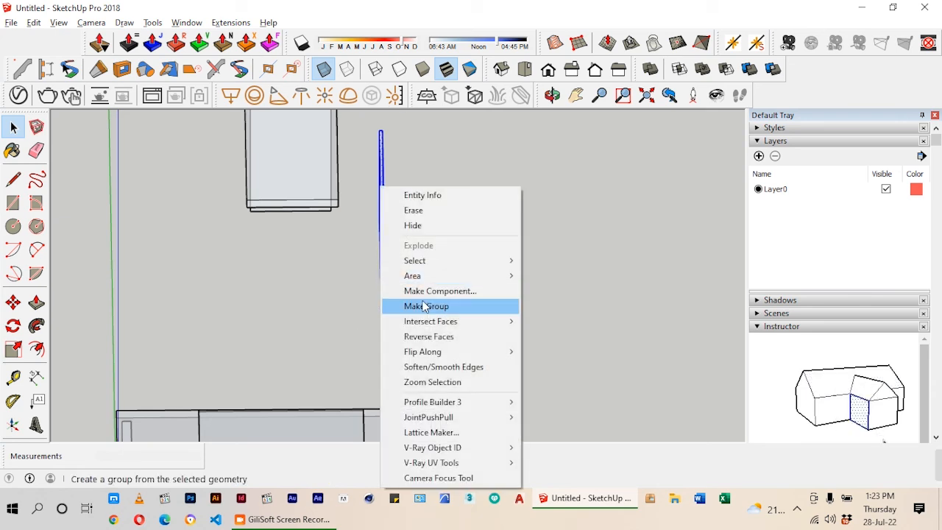
left_click(426, 306)
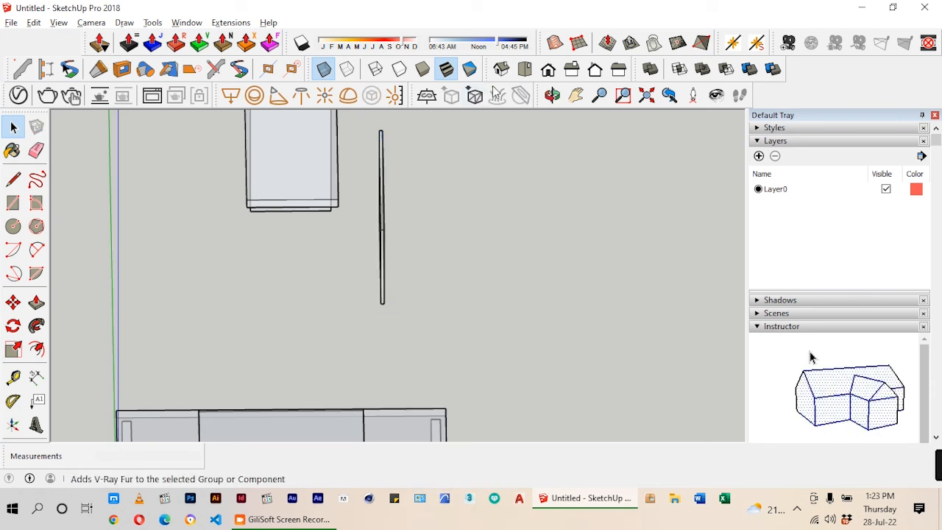
- In the left view, move the thin board by its upper corner to where the upright panel's inner face meets the slab's underside
left_click(548, 70)
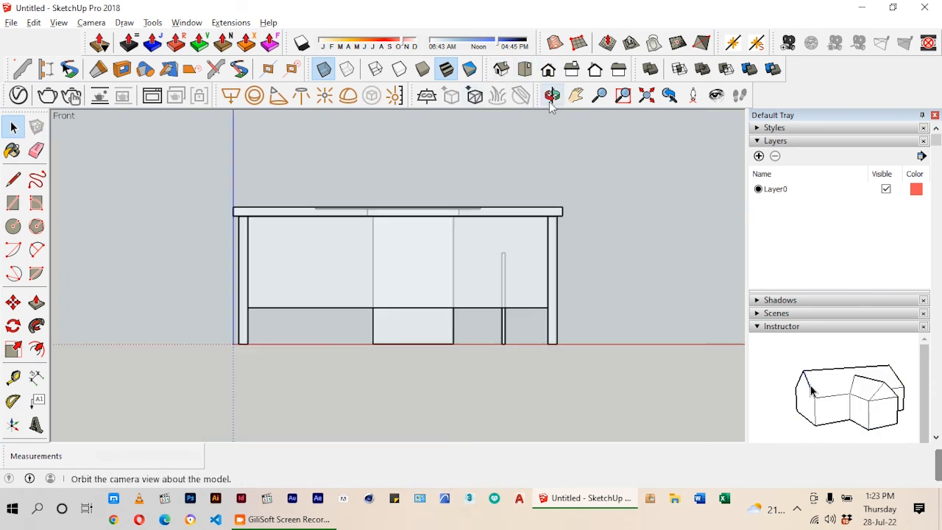
left_click(595, 69)
left_click(618, 69)
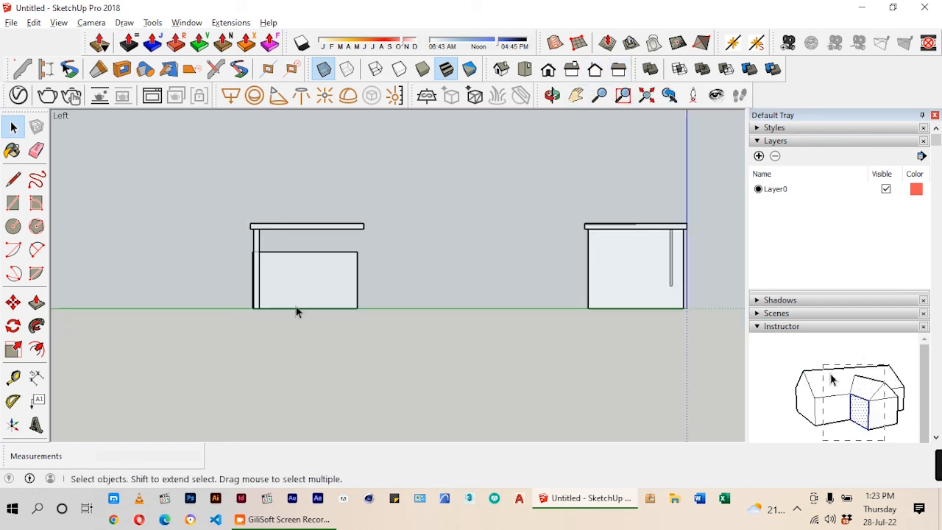
scroll(295, 311, "up", 2)
scroll(262, 259, "up", 1)
scroll(276, 251, "up", 1)
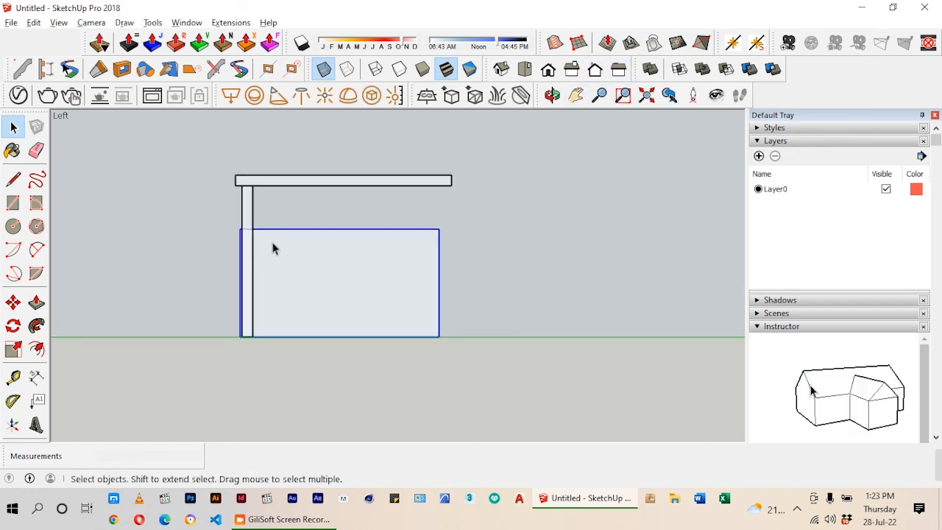
key("m")
scroll(258, 240, "up", 3)
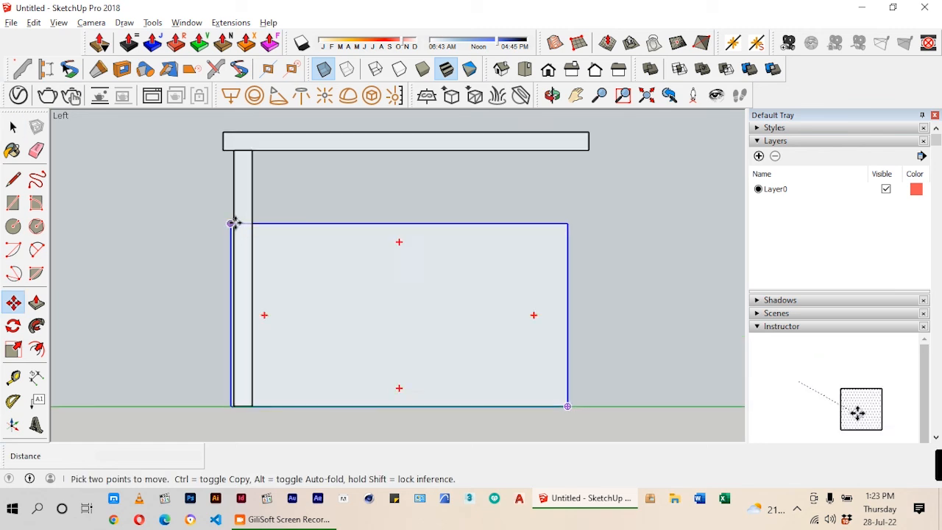
left_click(231, 225)
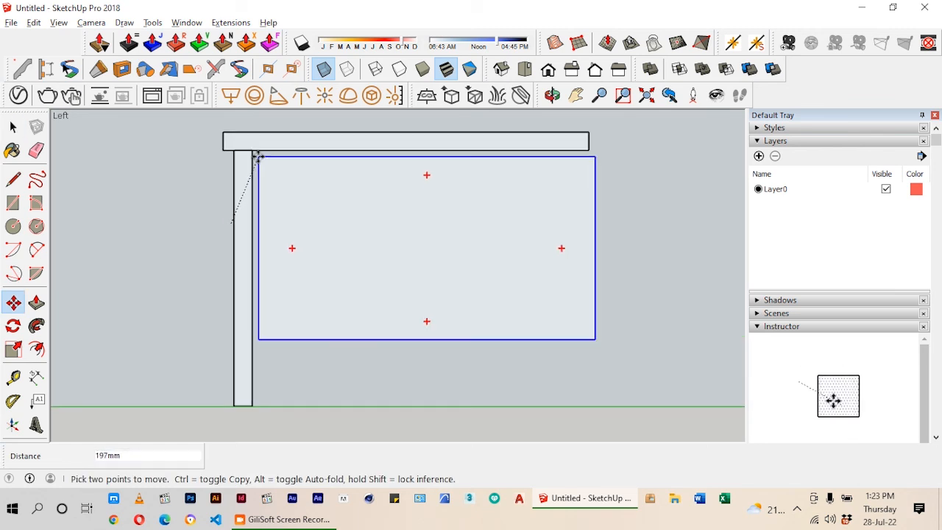
left_click(253, 152)
left_click(525, 69)
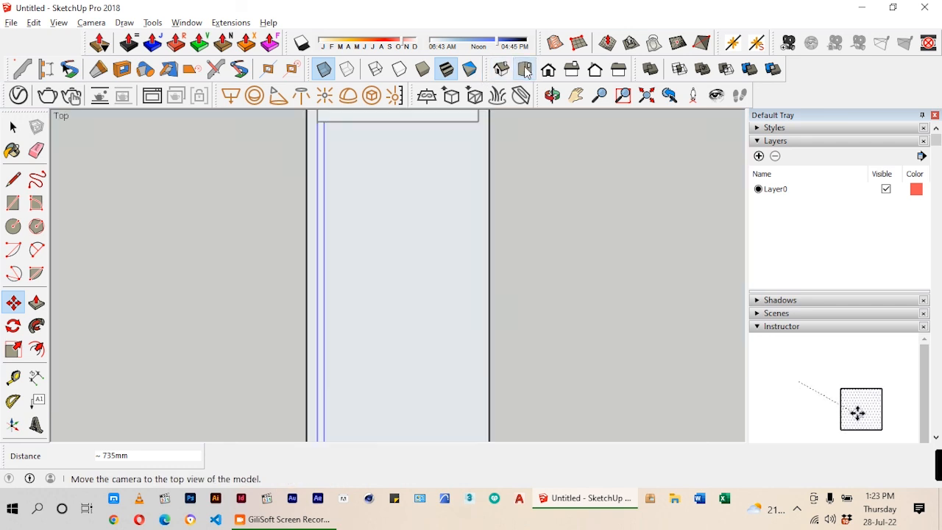
scroll(339, 181, "up", 5)
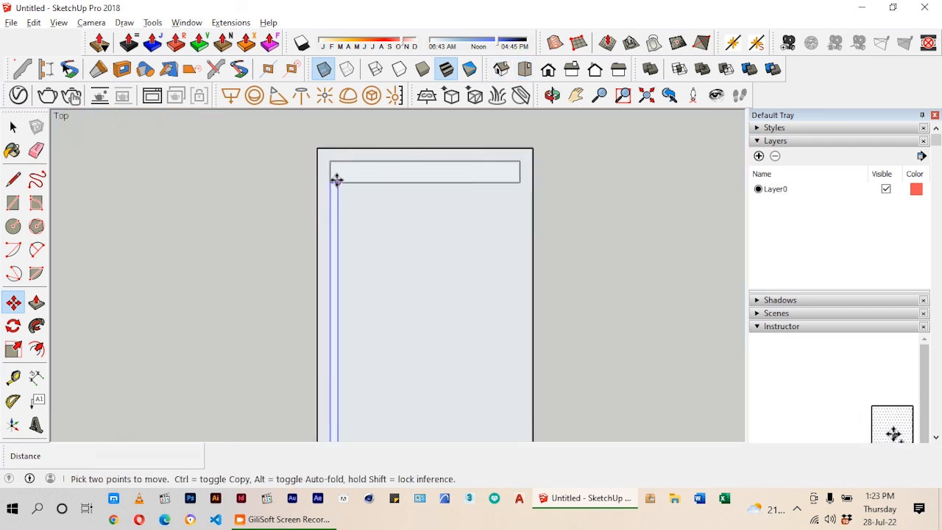
scroll(337, 180, "down", 6)
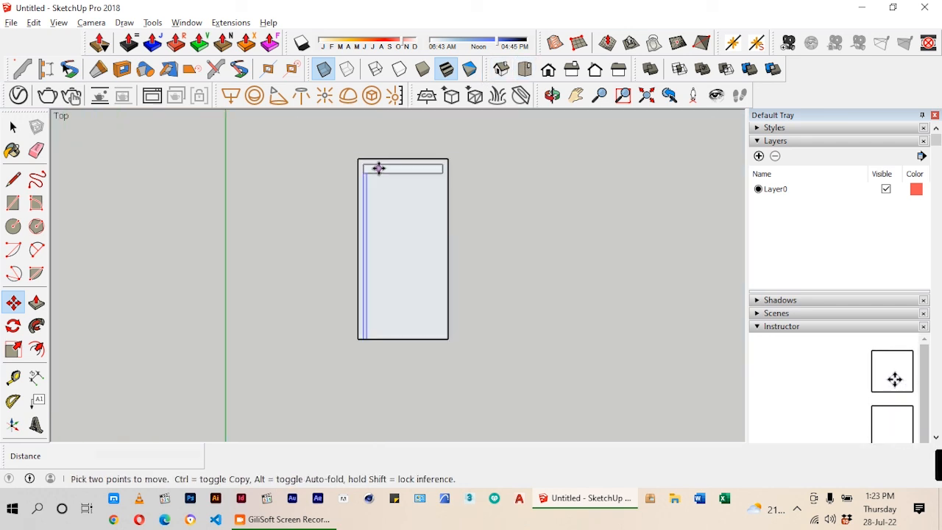
key("space")
- In the top view, select the whole side unit and move it by its lower-left slab corner onto the desktop's upper-left corner
scroll(414, 222, "down", 3)
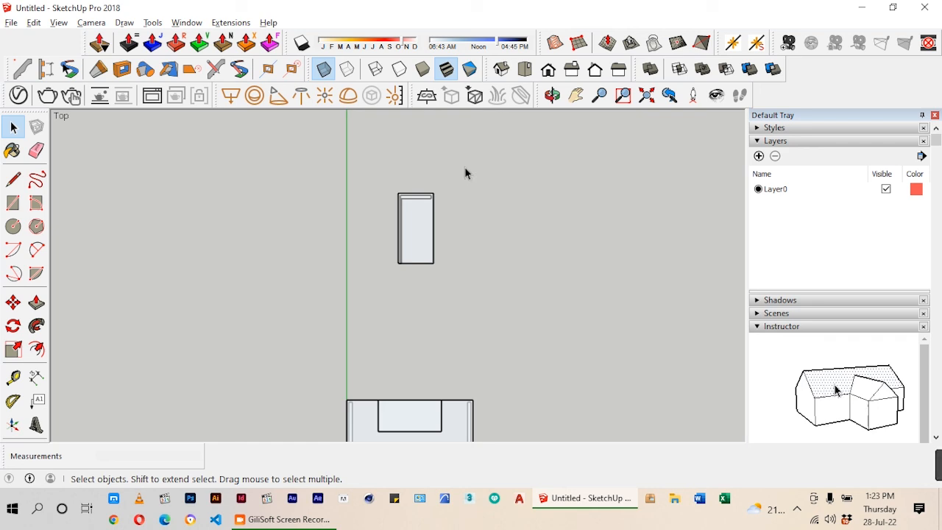
left_click_drag(400, 282, 376, 302)
key("m")
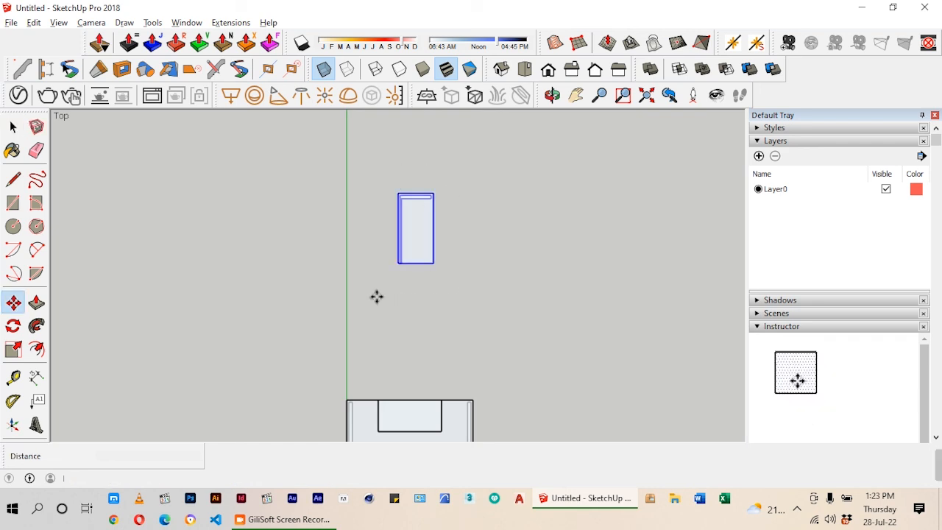
scroll(399, 272, "up", 5)
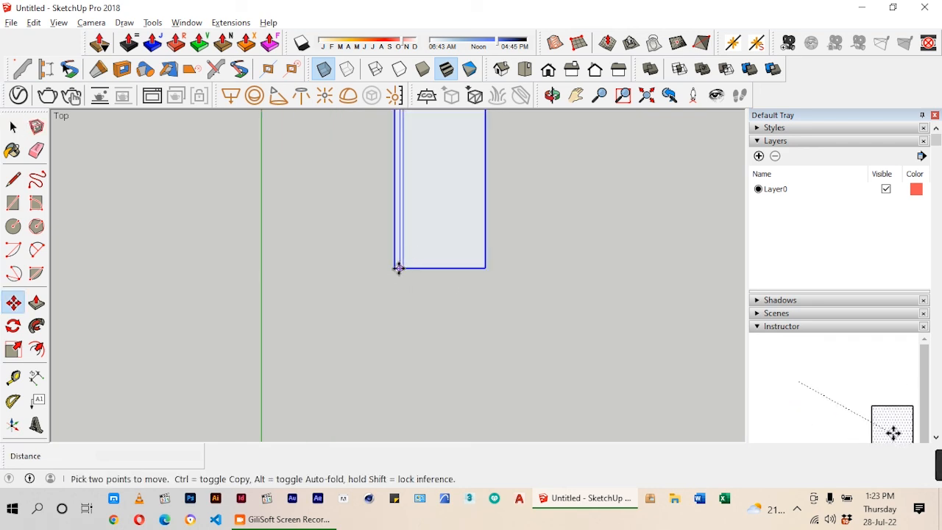
scroll(387, 296, "up", 3)
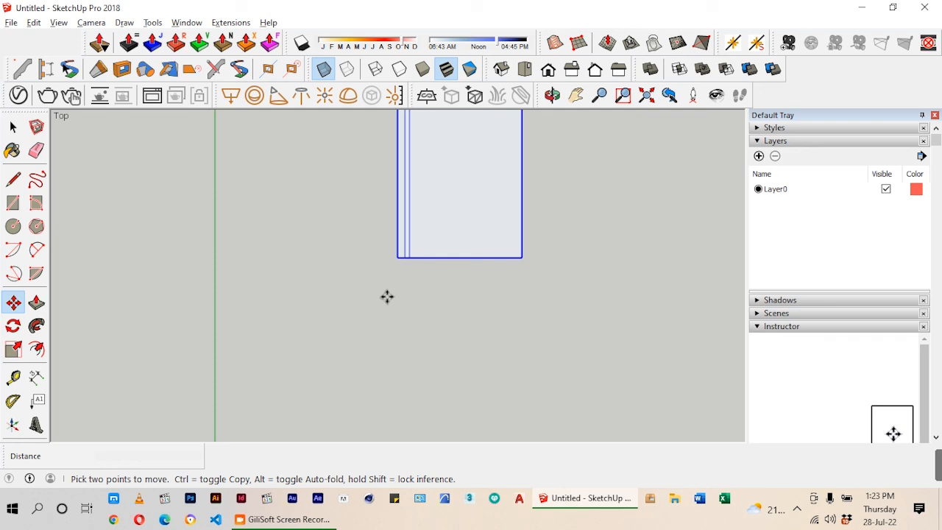
left_click(396, 254)
scroll(465, 179, "down", 5)
scroll(379, 335, "up", 3)
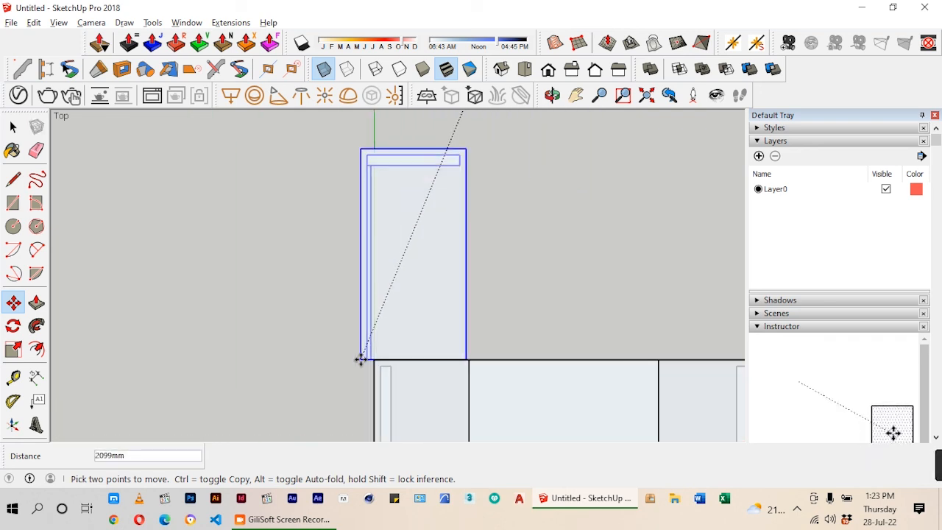
left_click(374, 362)
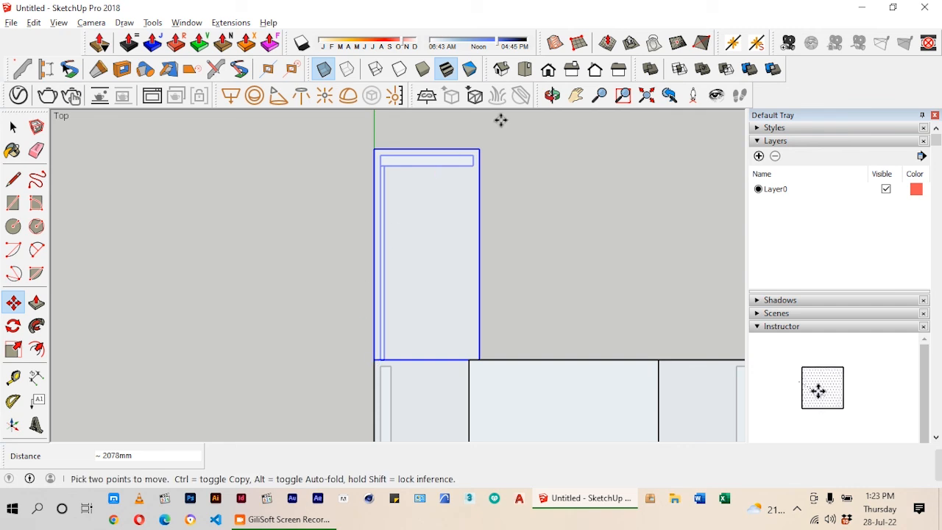
- Show the joined desk in the isometric view with X-ray display turned off and nothing selected
left_click(502, 69)
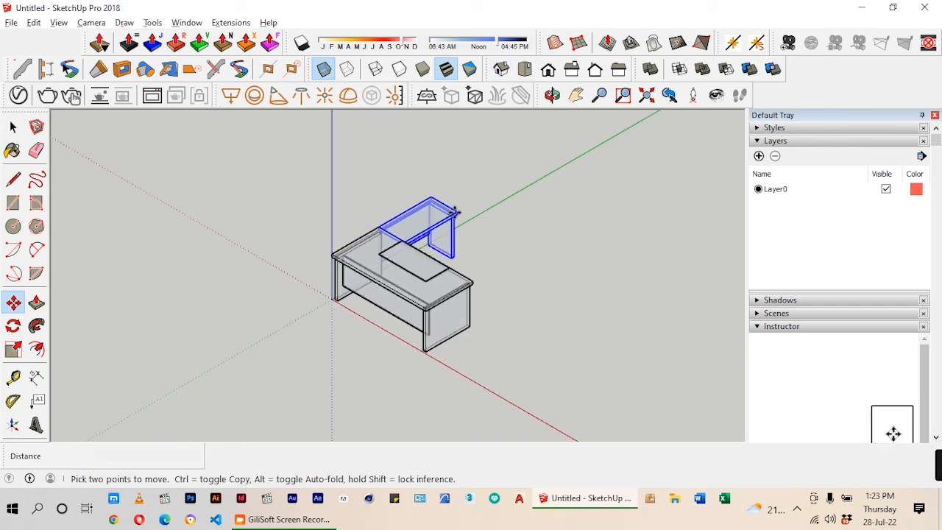
left_click(324, 70)
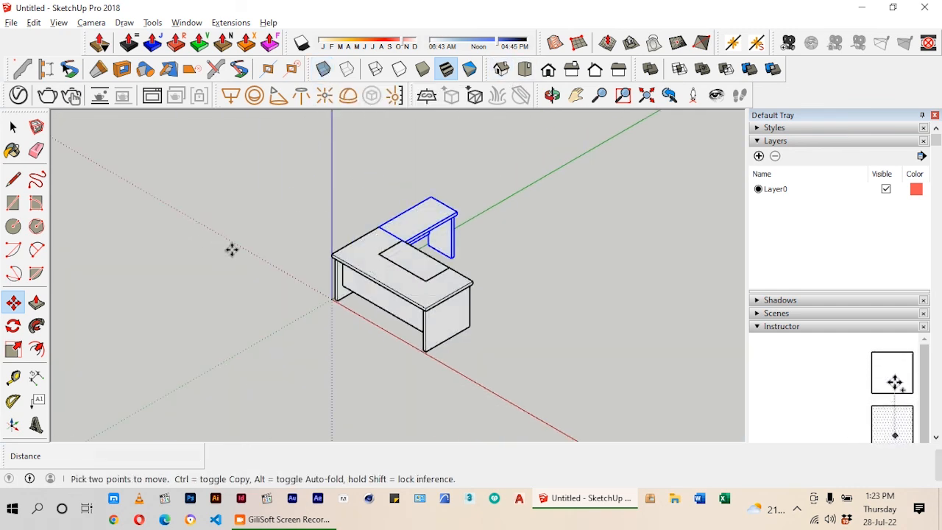
left_click(12, 129)
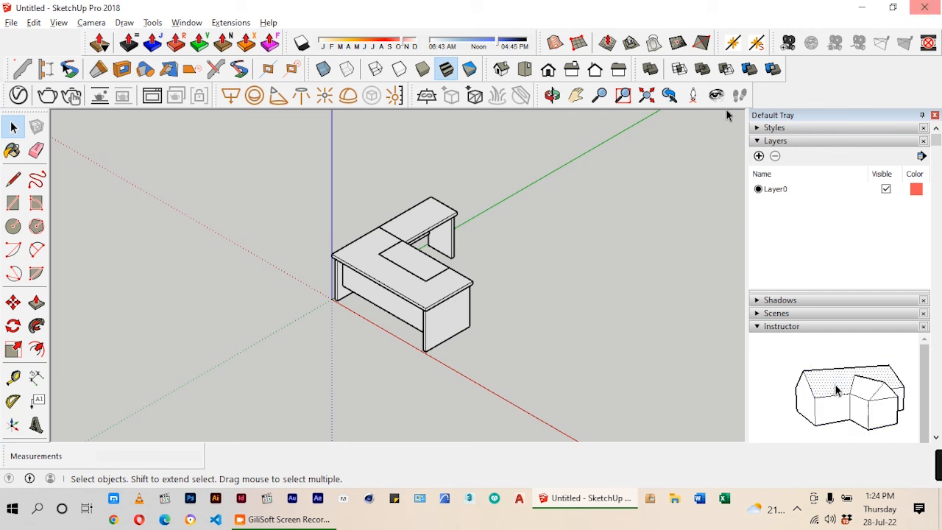
- Start saving the model as a new file and browse on the PERSONAL WORK (F:) drive to ONLINE VIDEOS > ASSETS > MY WORKS
left_click(11, 22)
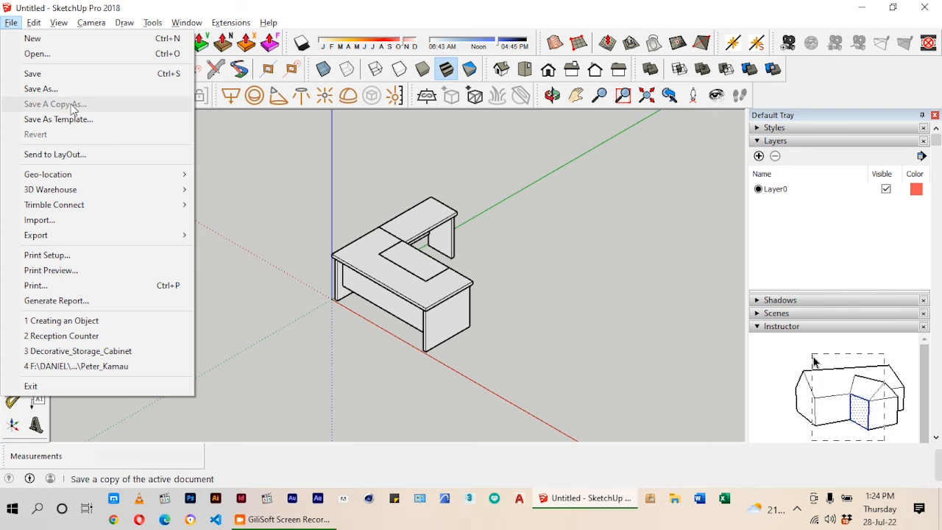
left_click(47, 89)
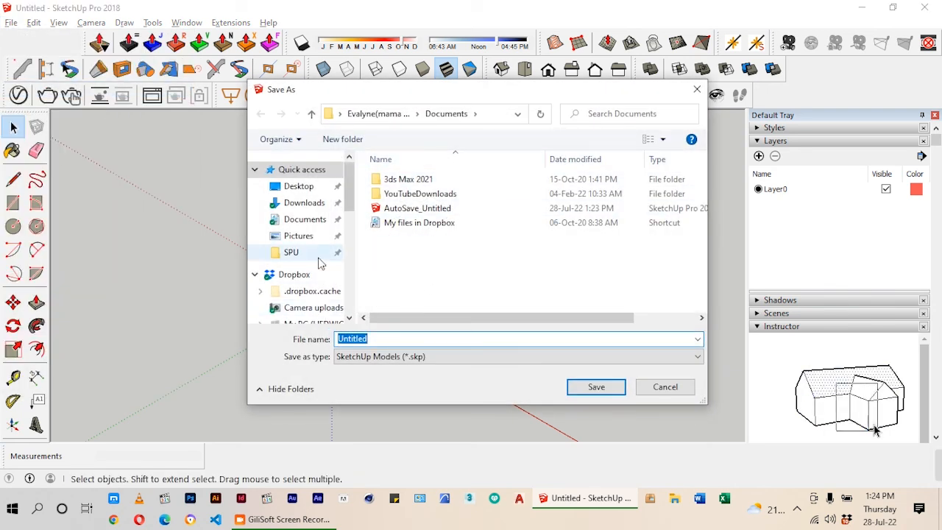
scroll(316, 261, "down", 2)
scroll(317, 261, "down", 4)
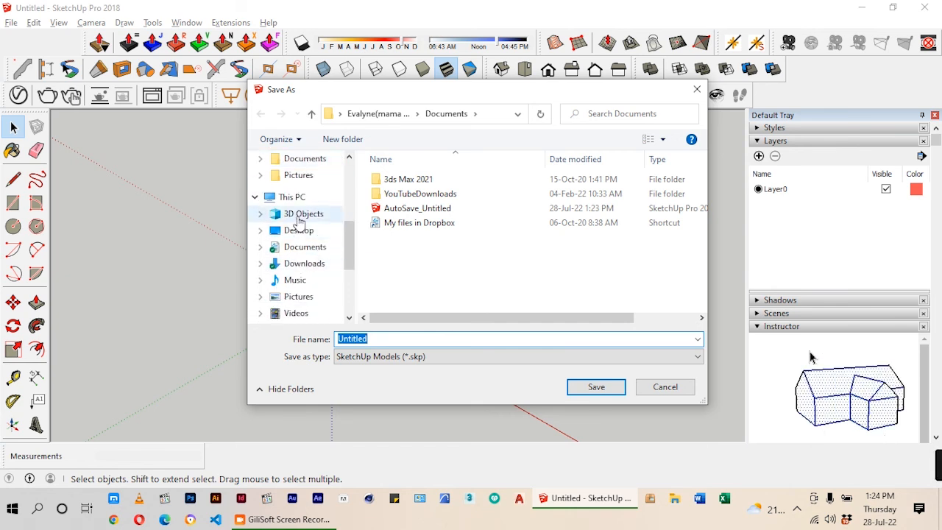
scroll(309, 254, "down", 1)
left_click(311, 290)
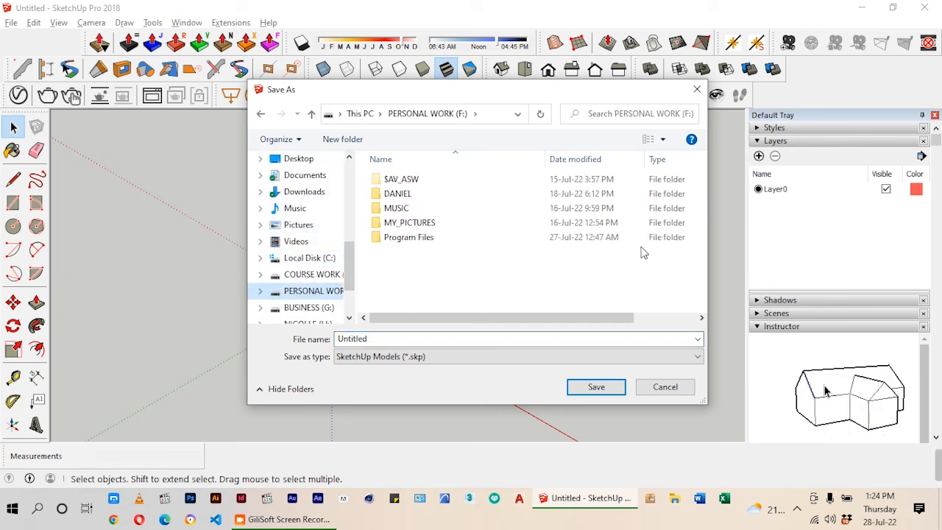
left_click(401, 195)
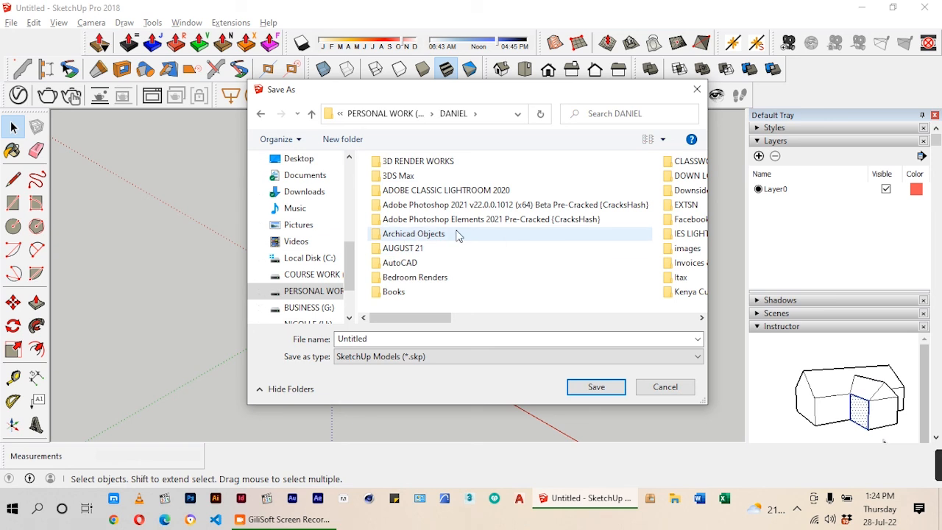
scroll(458, 236, "right", 1)
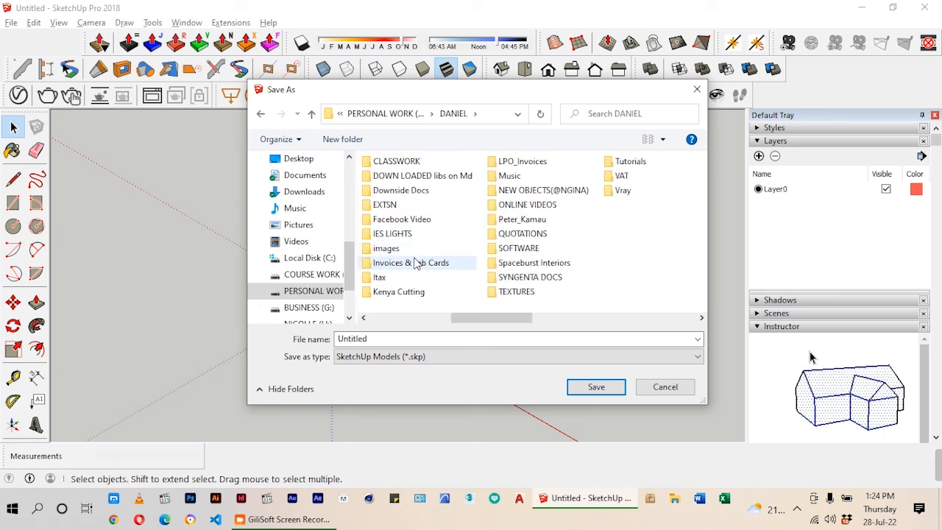
left_click(519, 209)
double_click(519, 209)
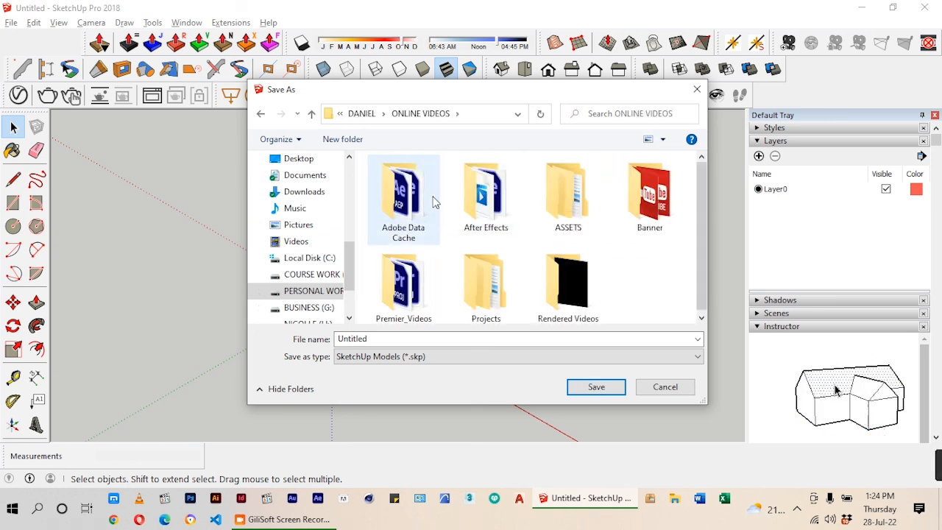
double_click(567, 217)
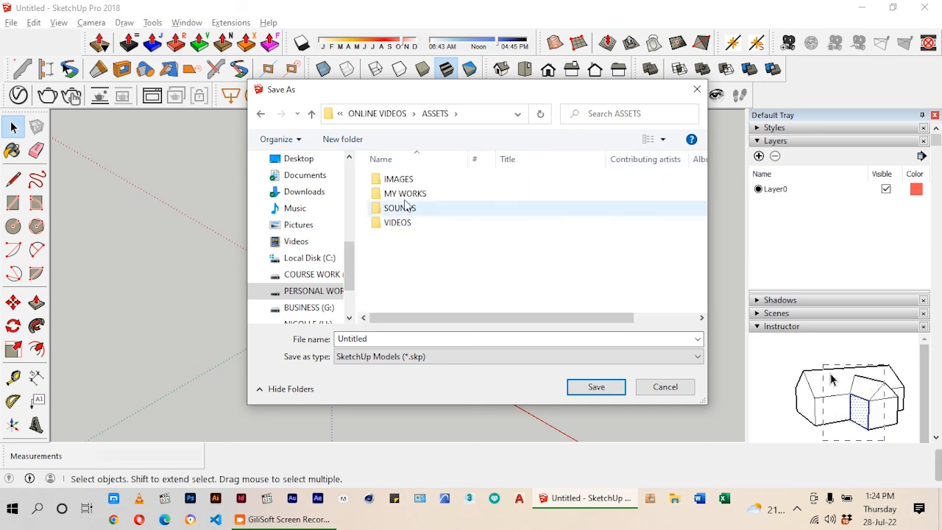
double_click(407, 194)
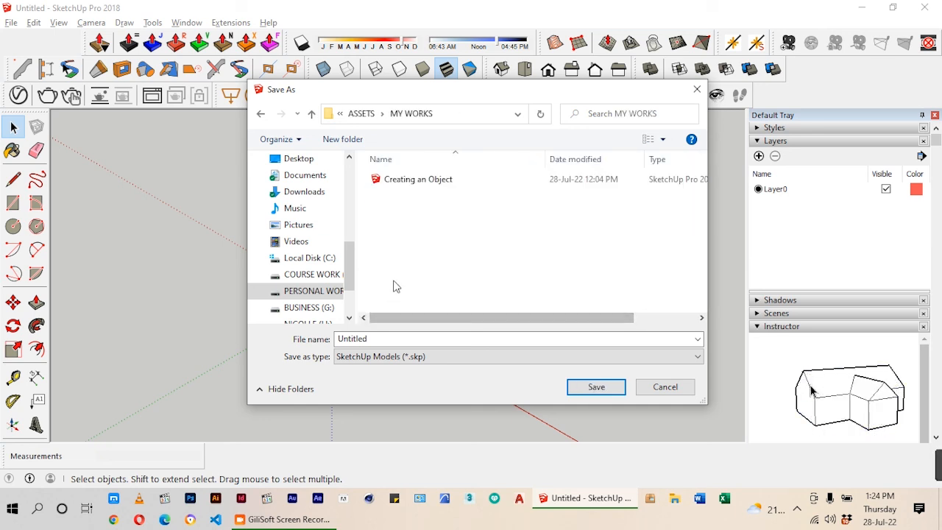
- Name the file Desk_Video 1 and save it as a SketchUp model in the MY WORKS folder
double_click(376, 338)
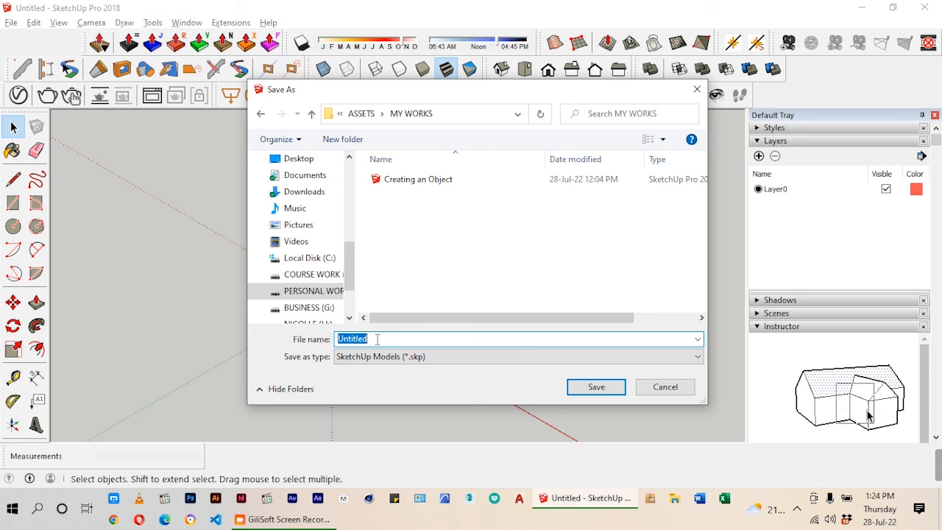
type("D")
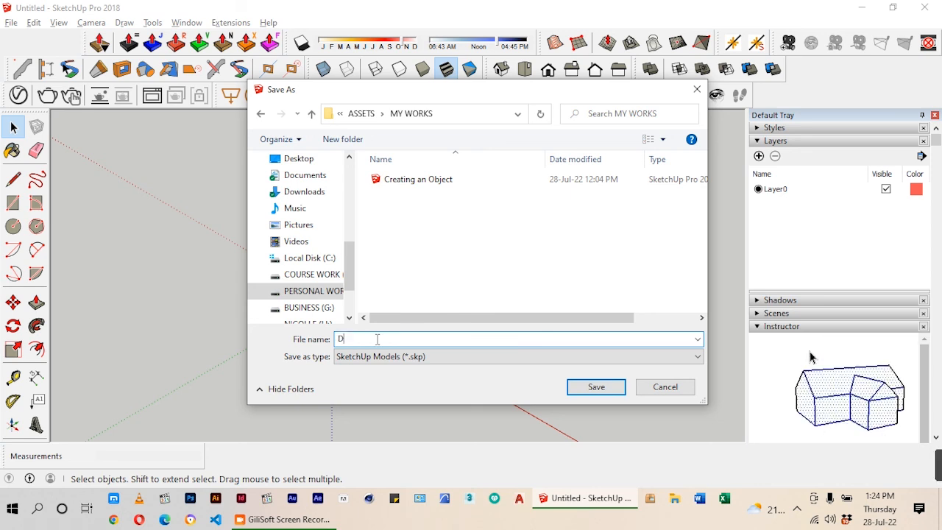
type("esk")
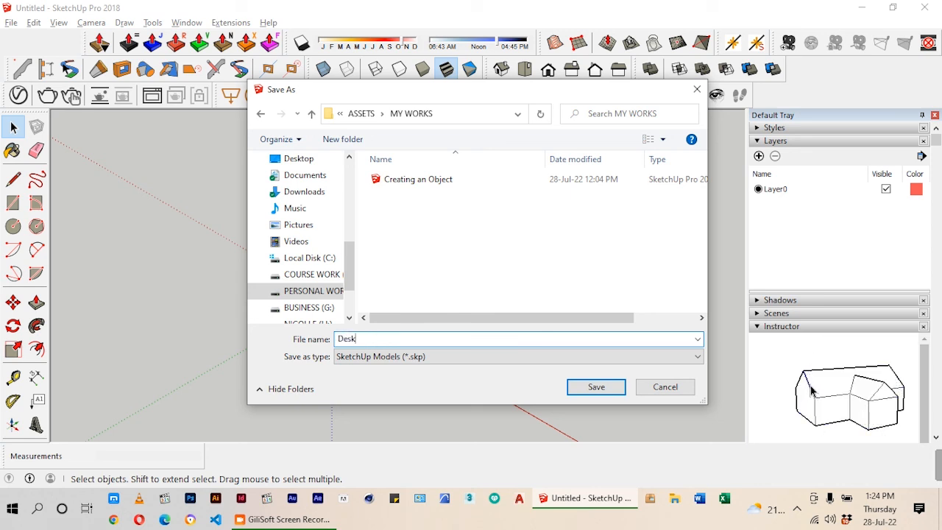
type(" _")
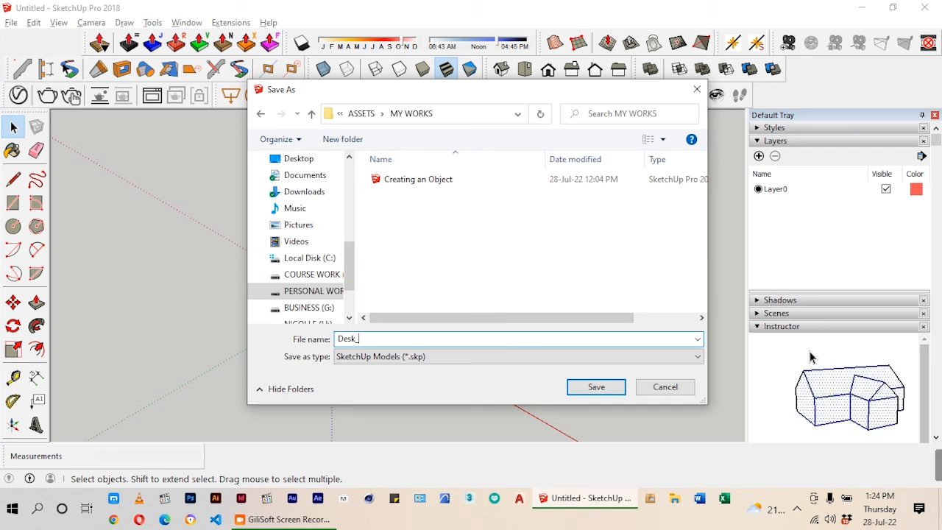
type("Video 1")
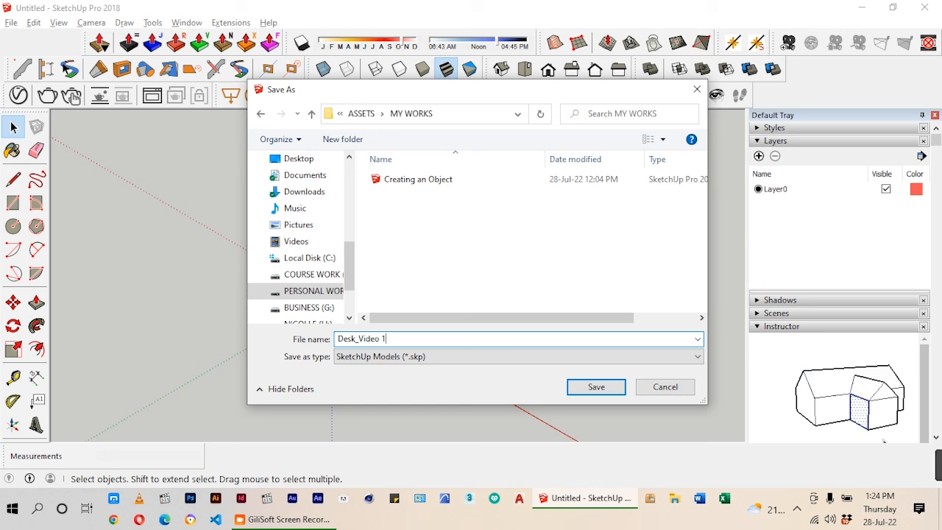
key("Return")
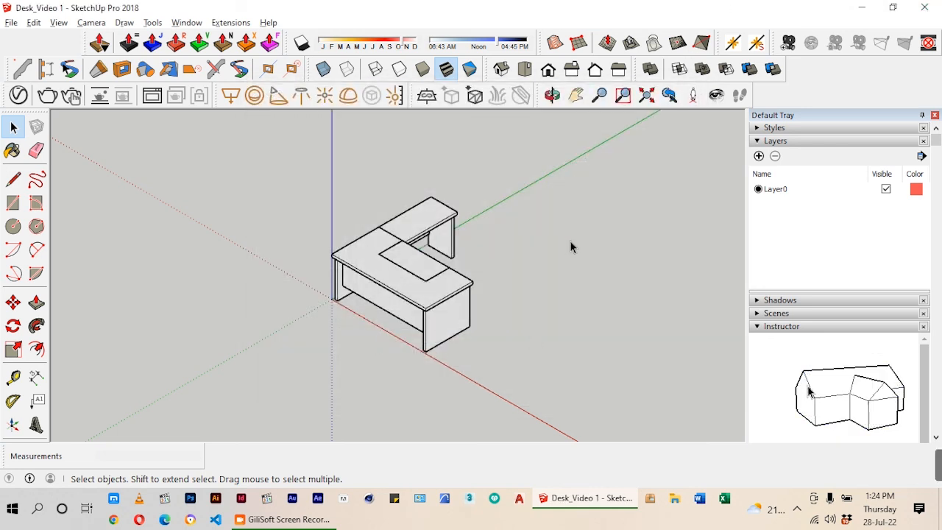
scroll(368, 221, "down", 3)
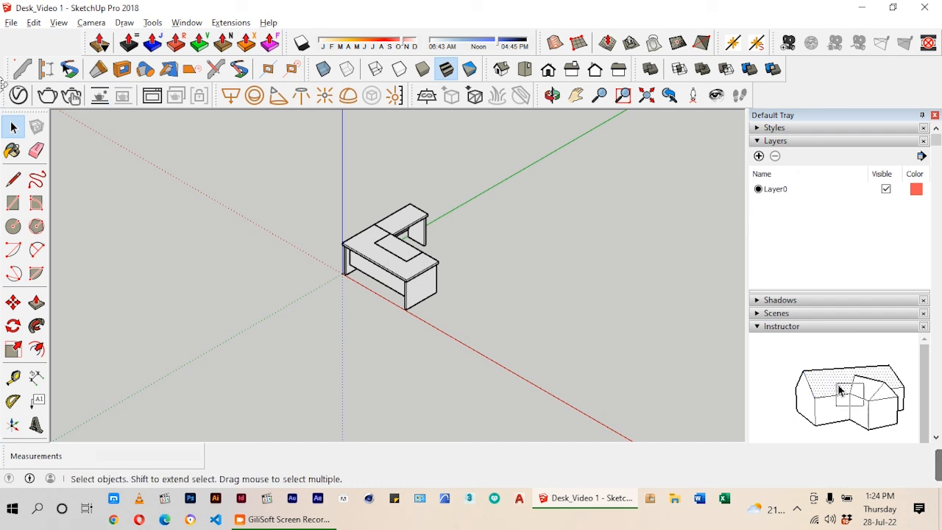
scroll(364, 227, "up", 2)
scroll(517, 198, "down", 1)
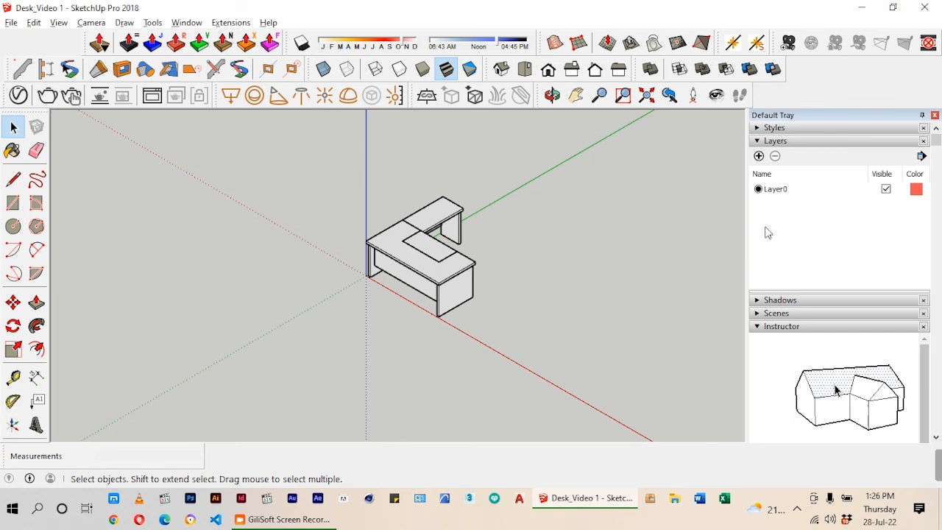
- Start a 3D model export and choose 3DS File (*.3ds) as the output format
left_click(18, 23)
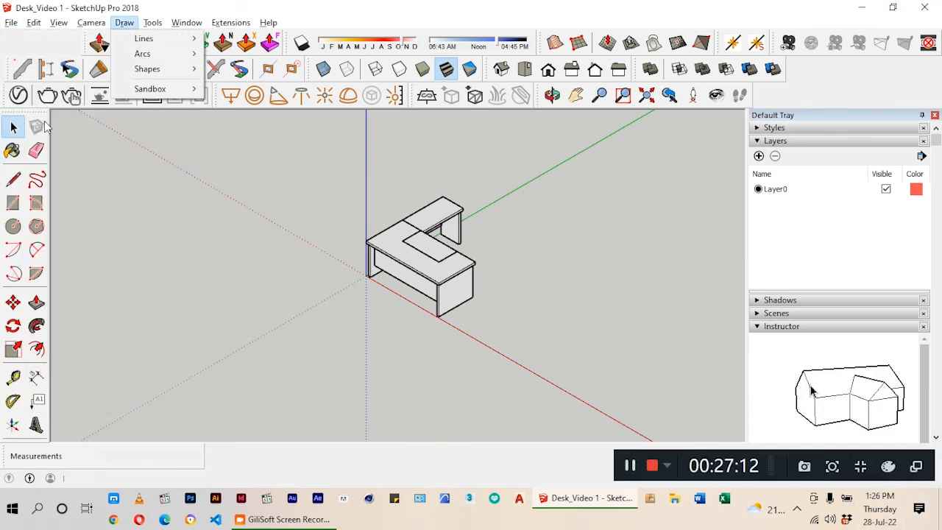
left_click(14, 24)
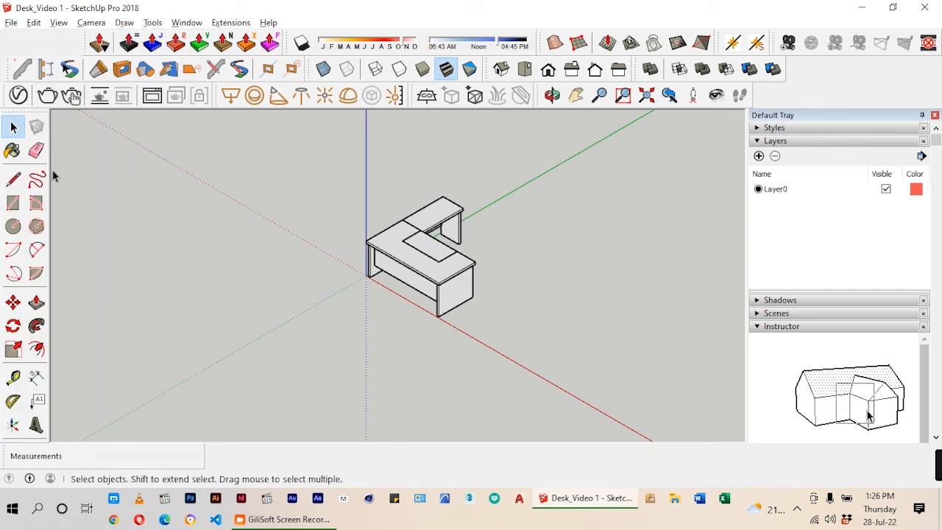
left_click(14, 24)
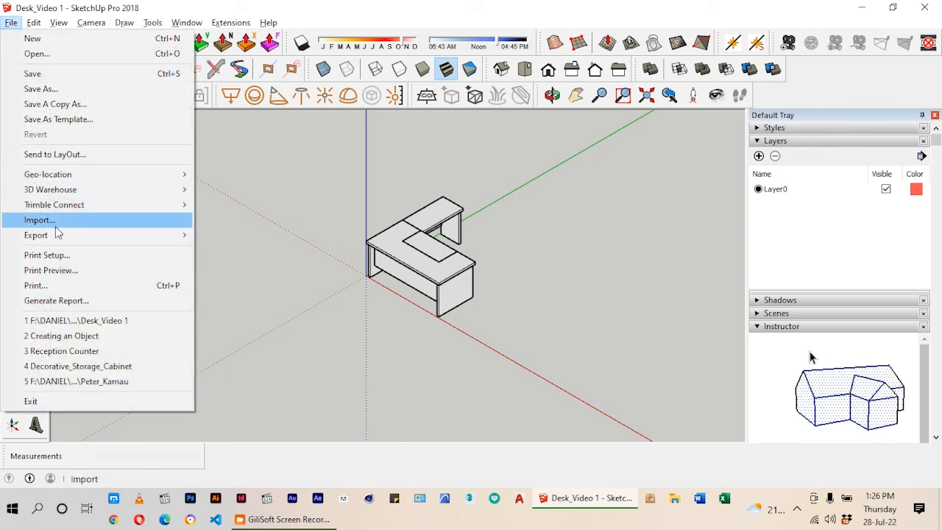
mouse_move(57, 236)
left_click(253, 235)
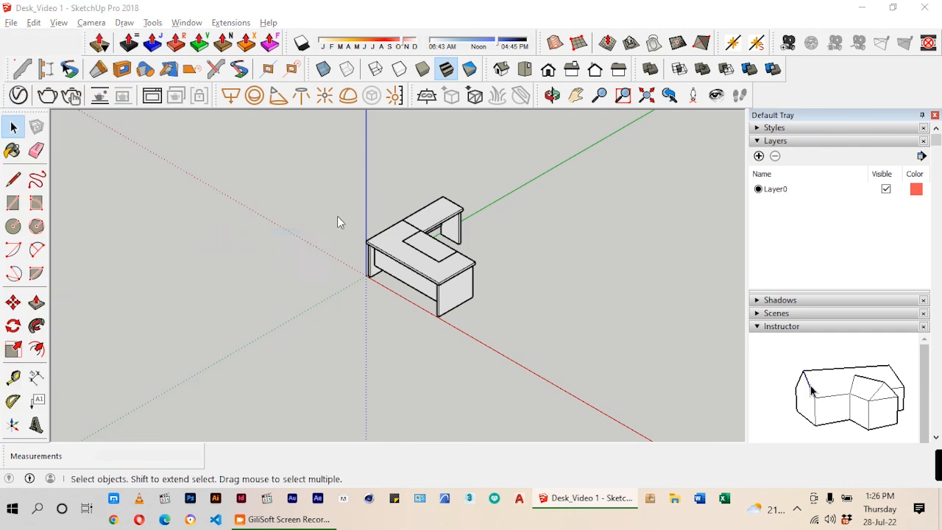
left_click(460, 357)
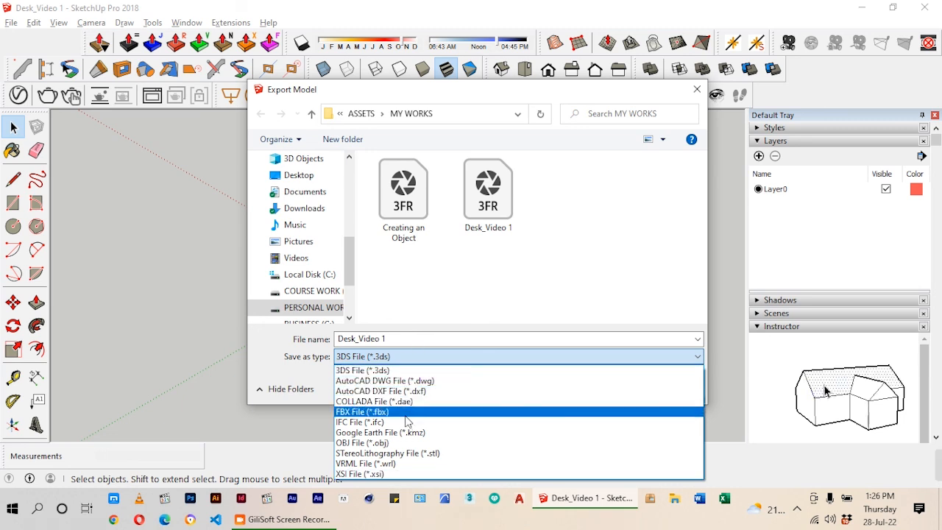
left_click(372, 371)
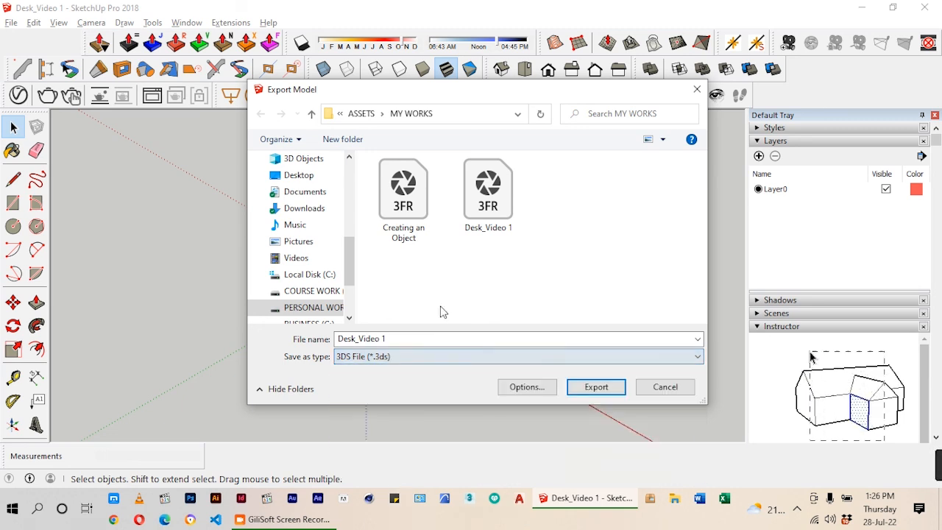
- Export the model over the existing Desk_Video 1 3DS file in MY WORKS, confirm the replacement and close the export results
left_click(384, 339)
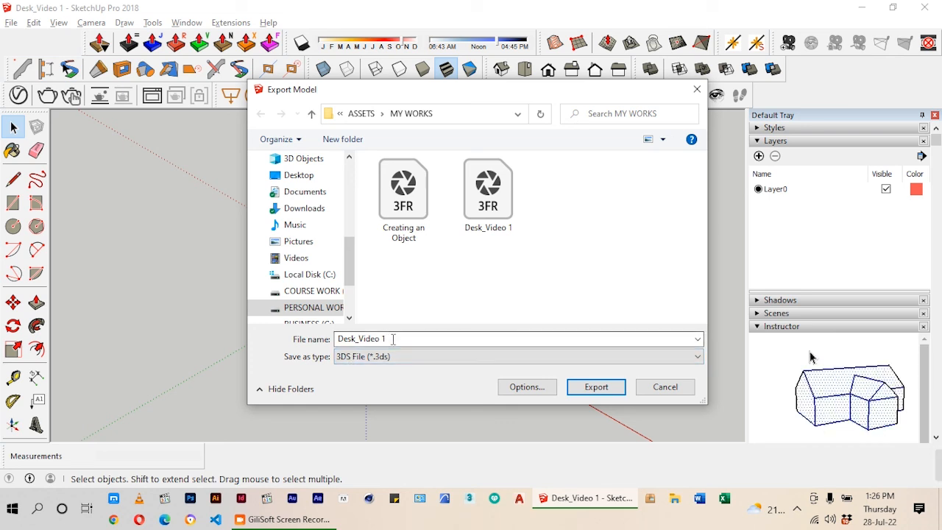
left_click(488, 193)
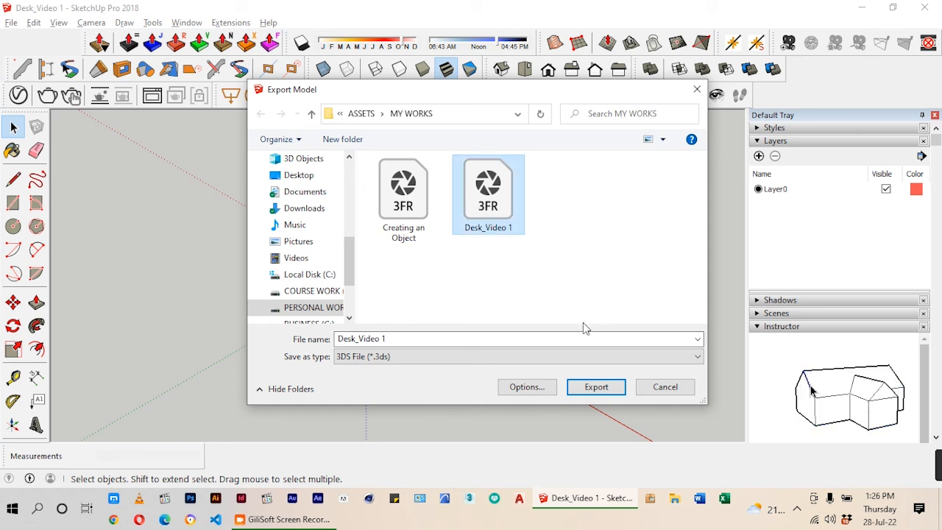
left_click(597, 385)
left_click(508, 251)
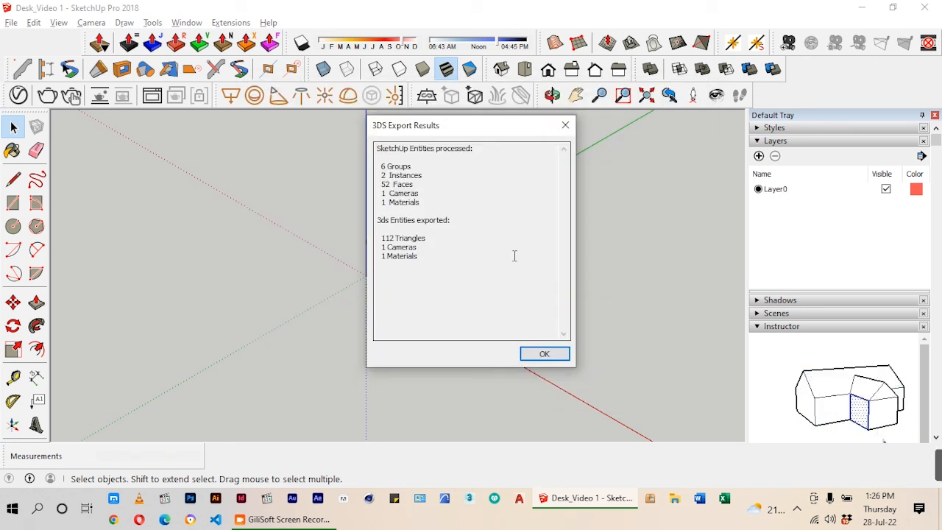
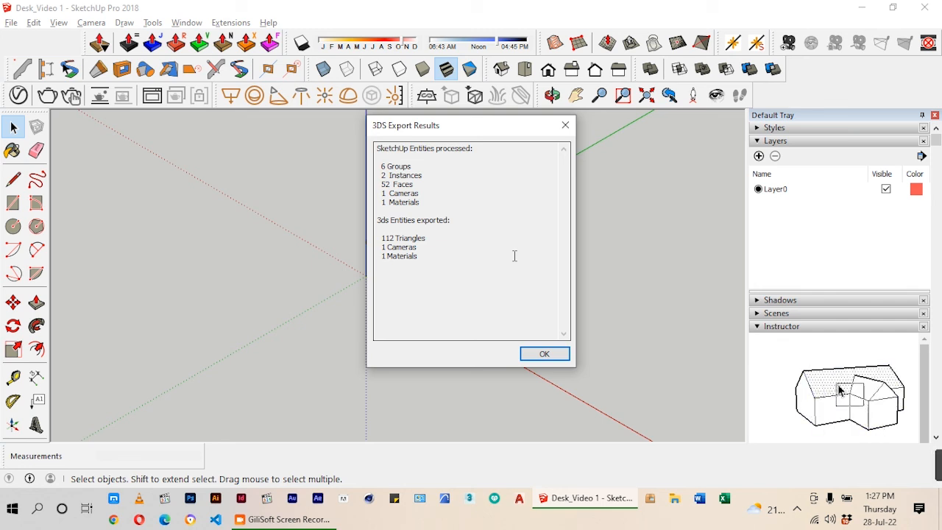
left_click(542, 353)
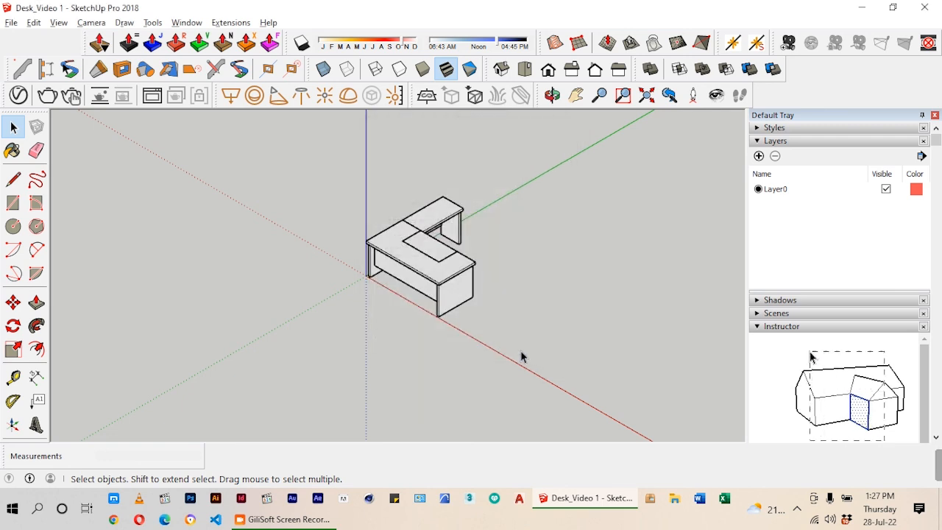